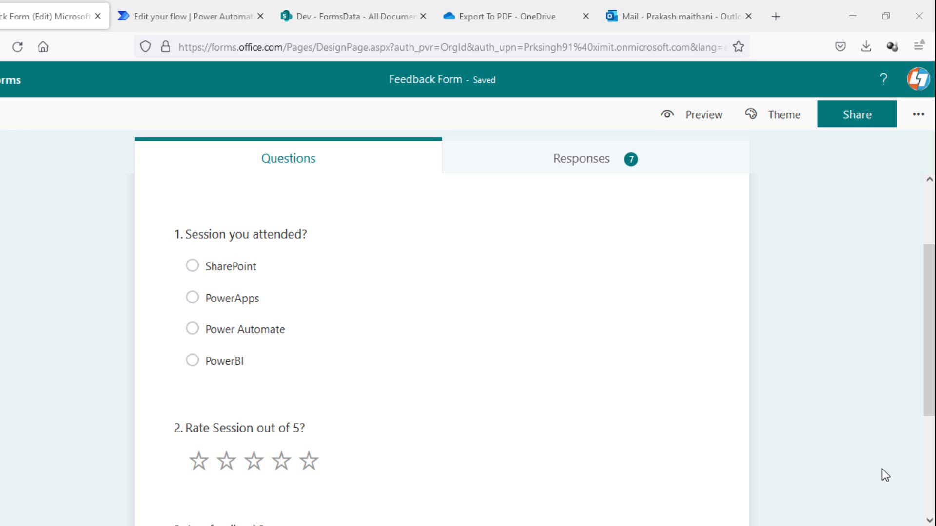
# Step: Switch from the Feedback Form to the Mail - Outlook browser tab
pyautogui.click(667, 12)
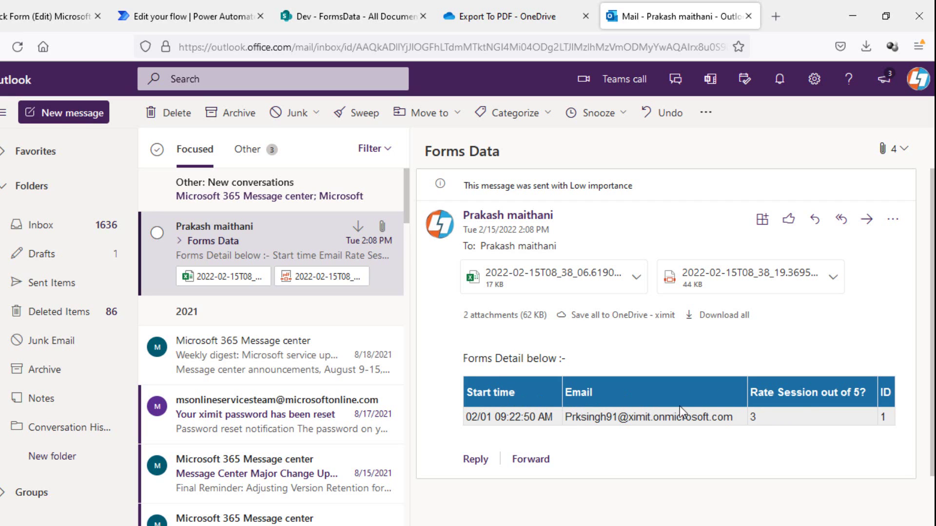
# Step: Preview and close the Forms Data email's .xlsx responses attachment, then go to Power Automate
pyautogui.click(527, 288)
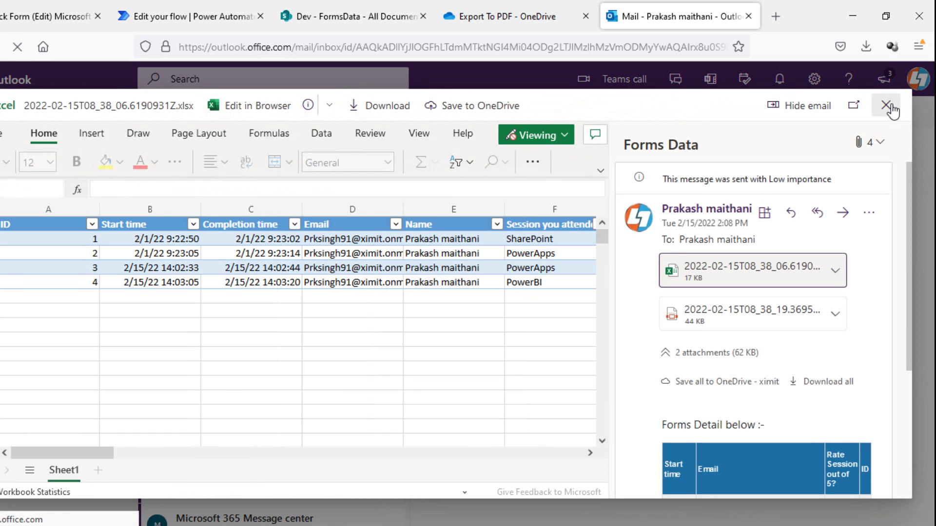
pyautogui.click(886, 104)
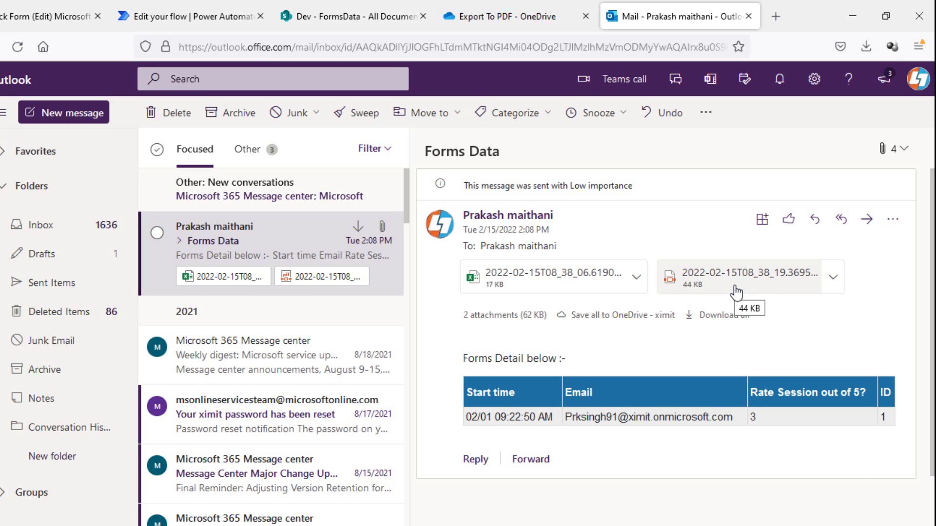
pyautogui.click(152, 16)
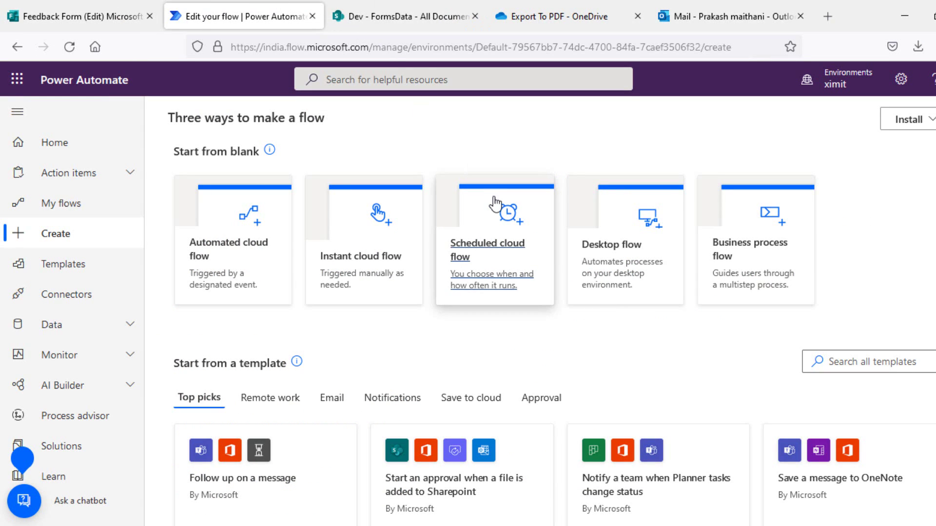
# Step: Create scheduled cloud flow 'Forms Responses To PDF' starting 09:00 AM, repeating every Day
pyautogui.click(485, 253)
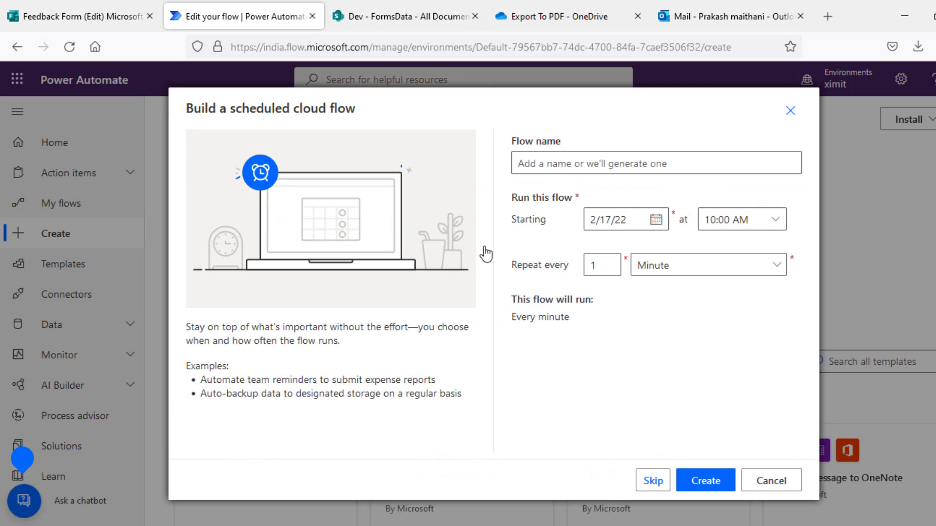
pyautogui.click(551, 168)
pyautogui.write('Forms Responses')
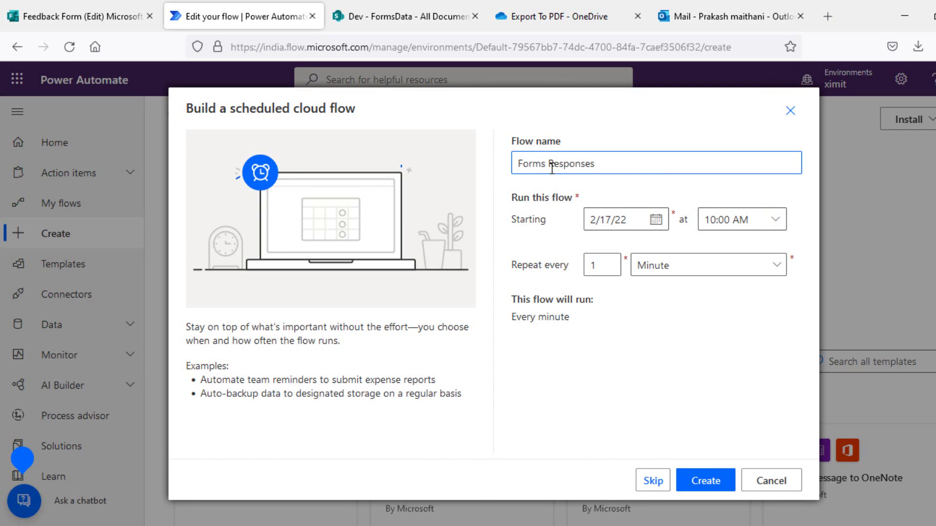
pyautogui.write(' To PDF')
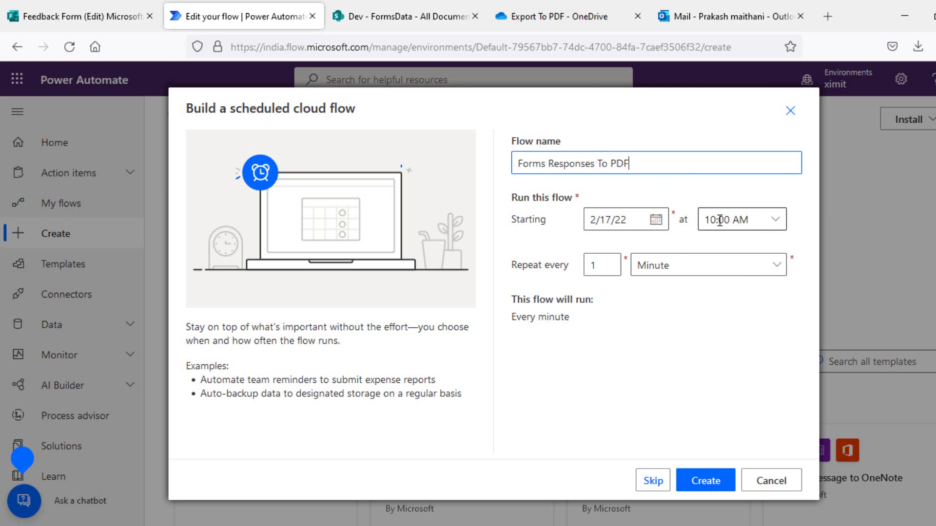
pyautogui.click(738, 220)
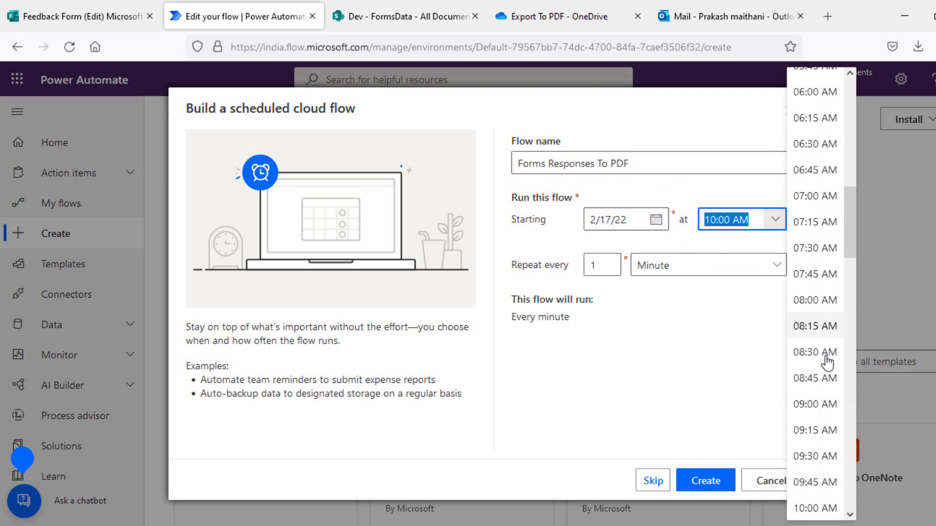
pyautogui.click(812, 405)
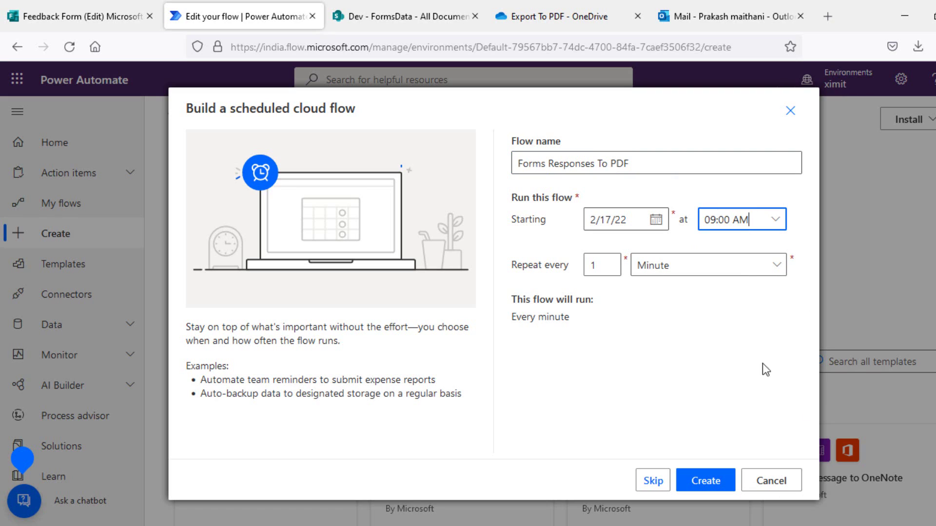
pyautogui.click(670, 271)
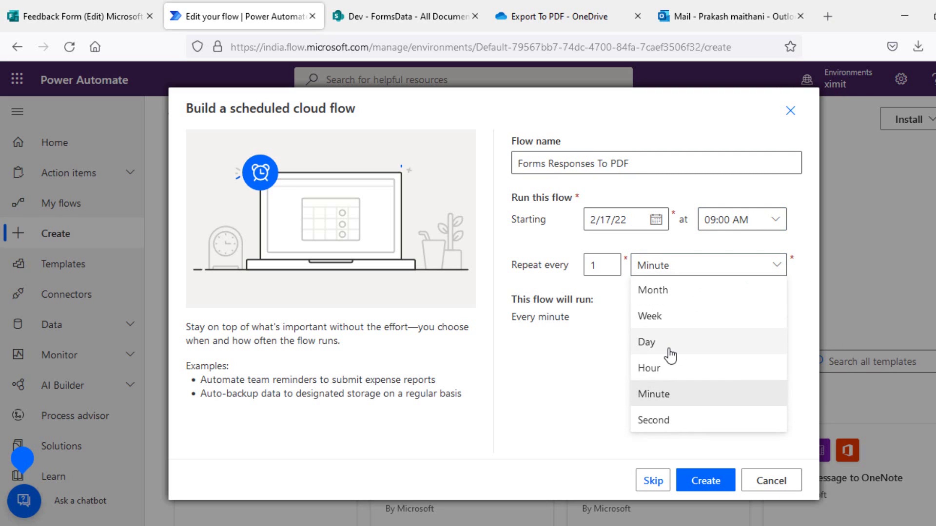
pyautogui.click(669, 315)
pyautogui.click(709, 481)
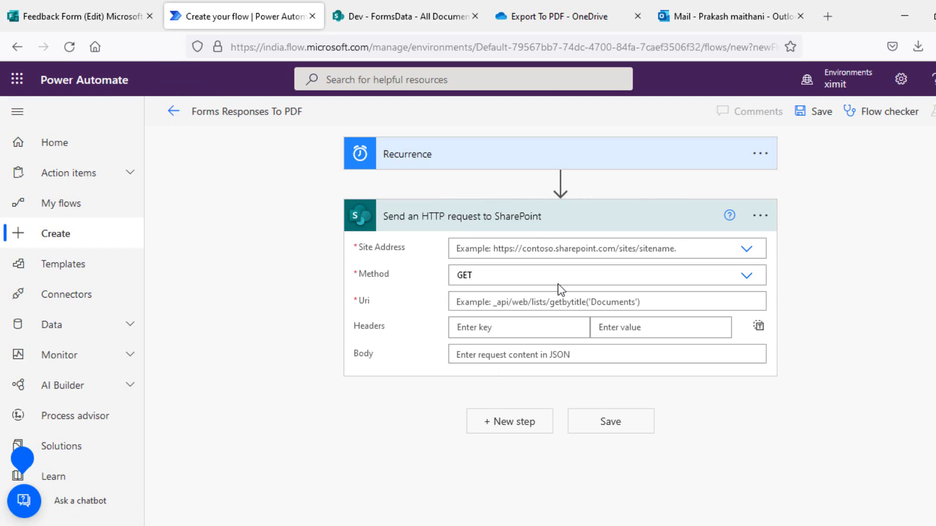
pyautogui.click(95, 18)
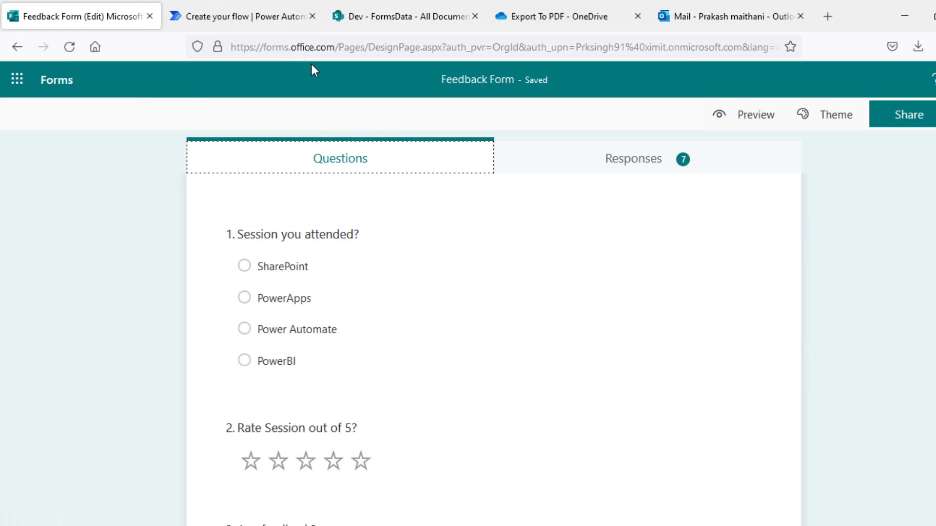
pyautogui.click(232, 4)
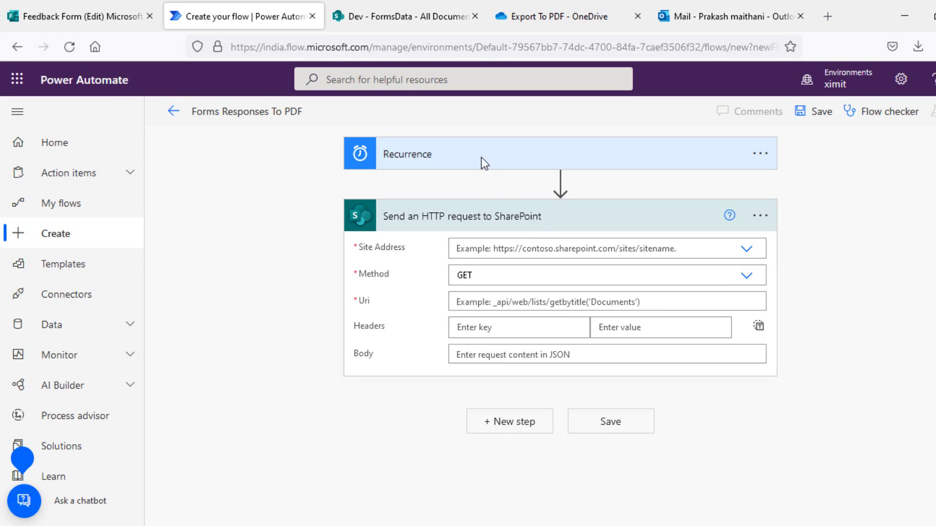
pyautogui.click(526, 252)
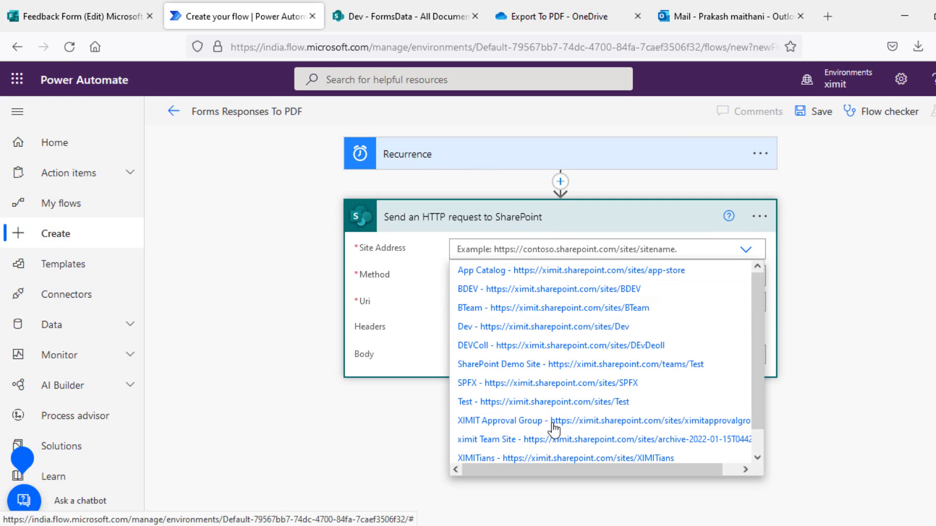
pyautogui.moveTo(760, 343); pyautogui.dragTo(756, 446)
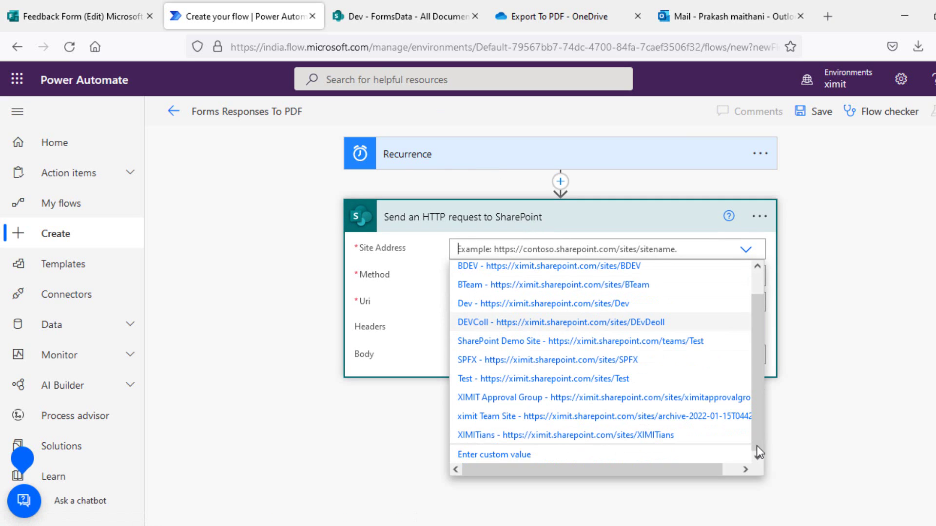
pyautogui.click(544, 457)
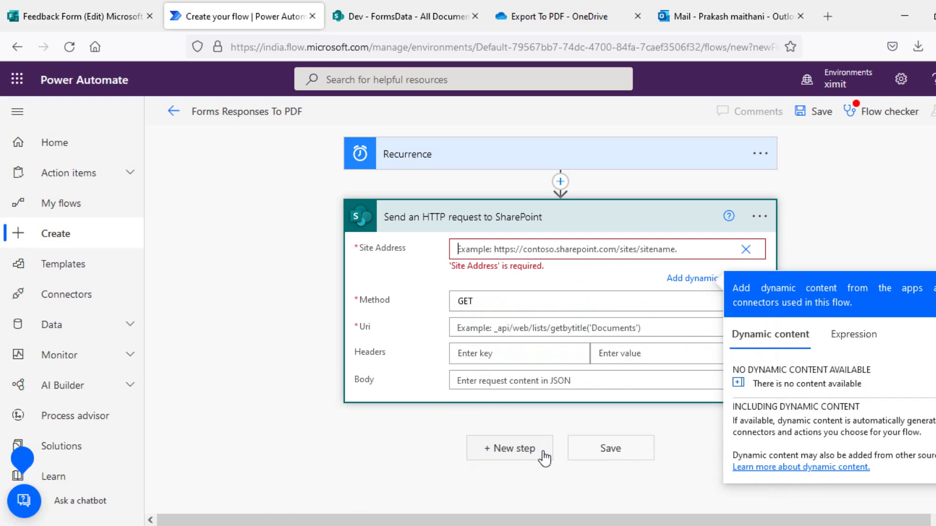
pyautogui.write('https://forms.office.com/')
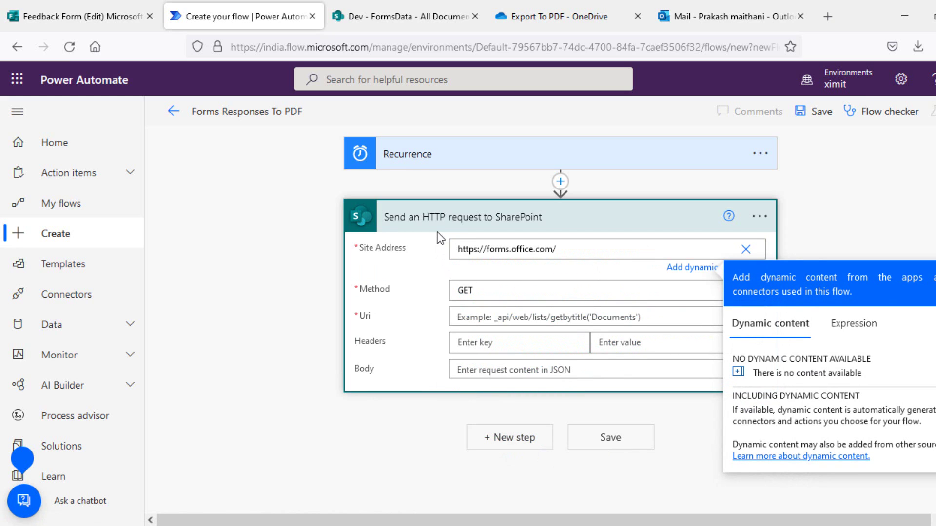
pyautogui.click(435, 224)
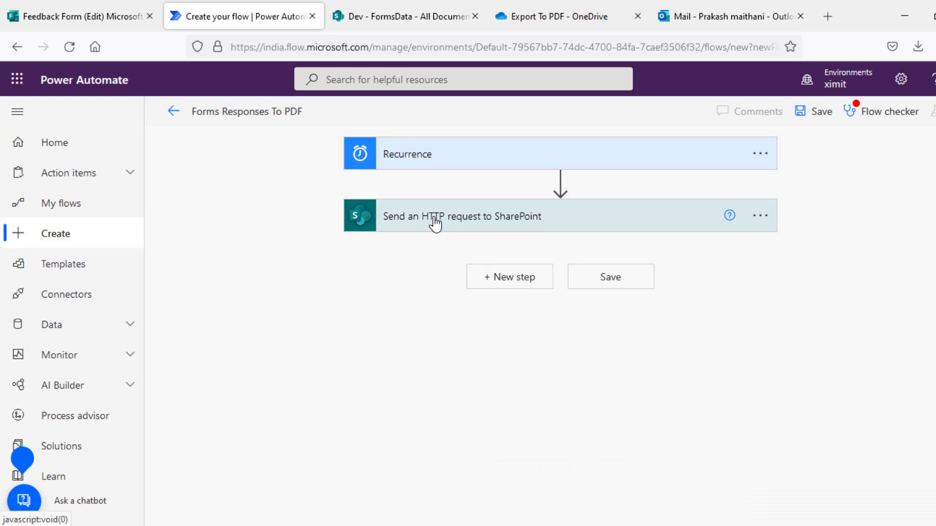
pyautogui.click(436, 225)
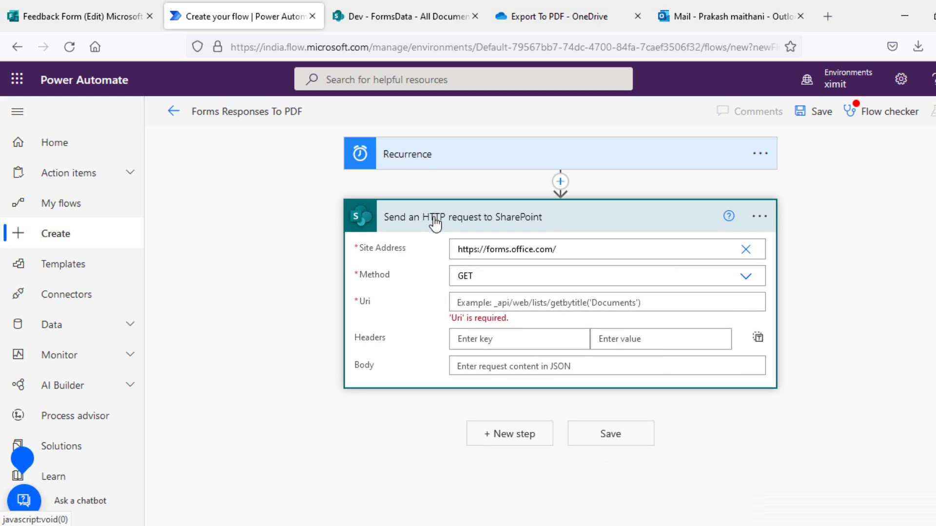
# Step: With the Network panel open, trigger the Responses 'Open in Excel' export and cancel the download
pyautogui.click(71, 19)
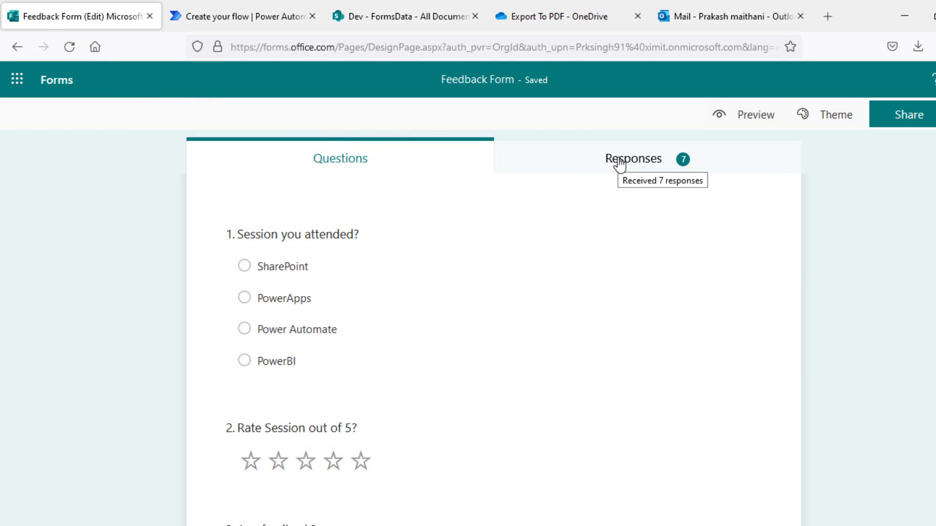
pyautogui.click(619, 165)
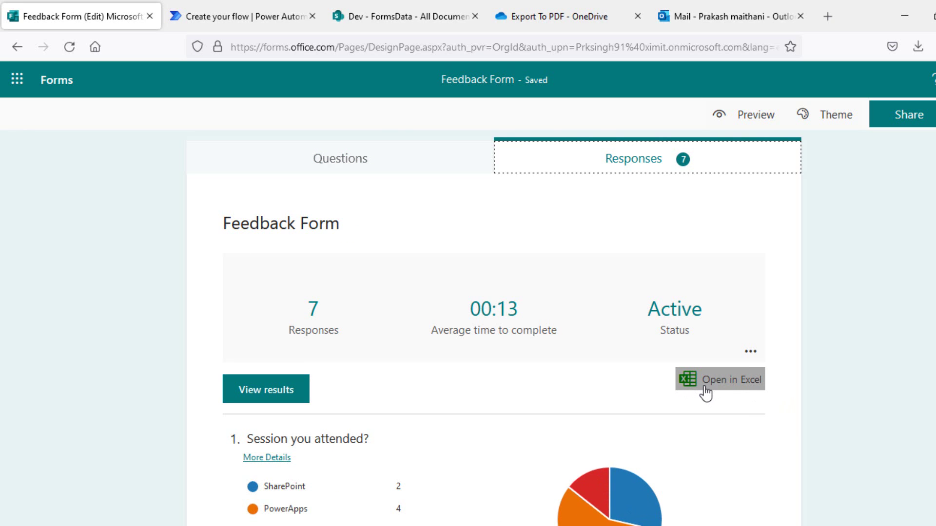
pyautogui.hotkey('ctrl', 'shift', 'e')
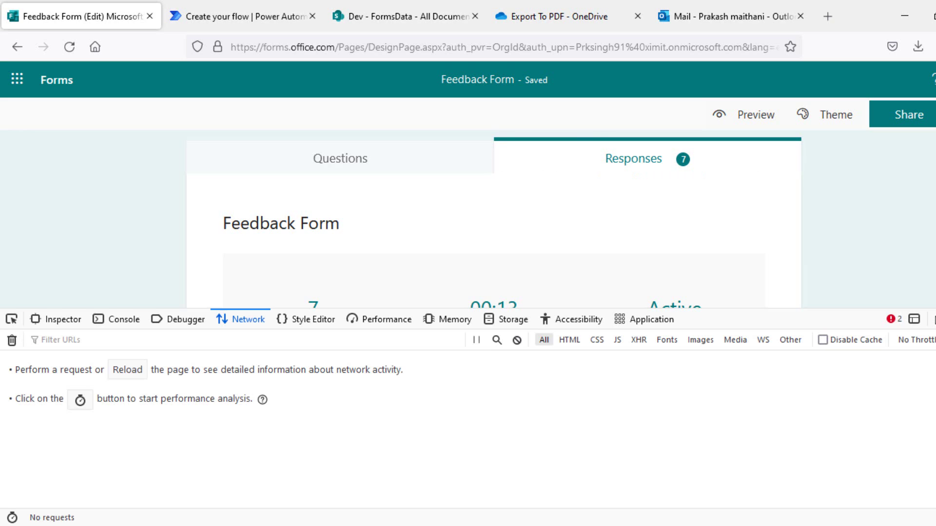
pyautogui.scroll(-3, 201, 295)
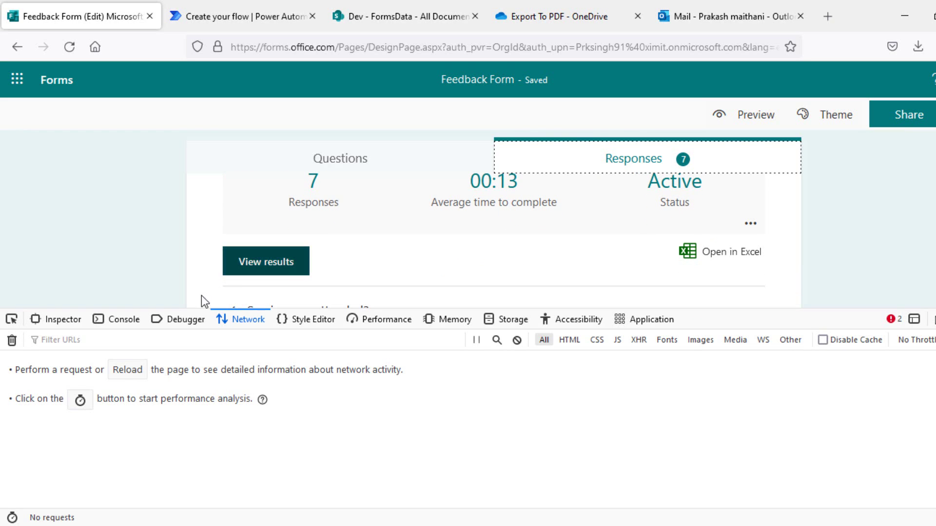
pyautogui.click(739, 259)
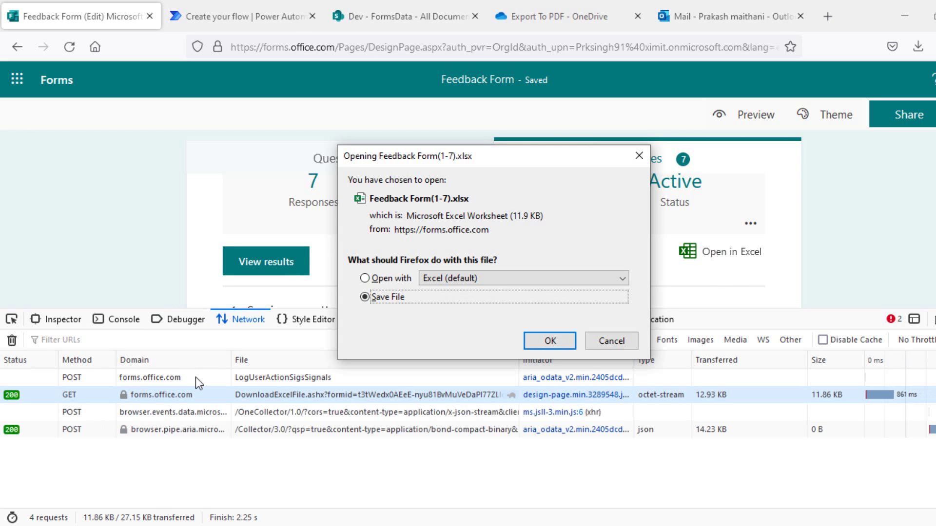
pyautogui.click(611, 341)
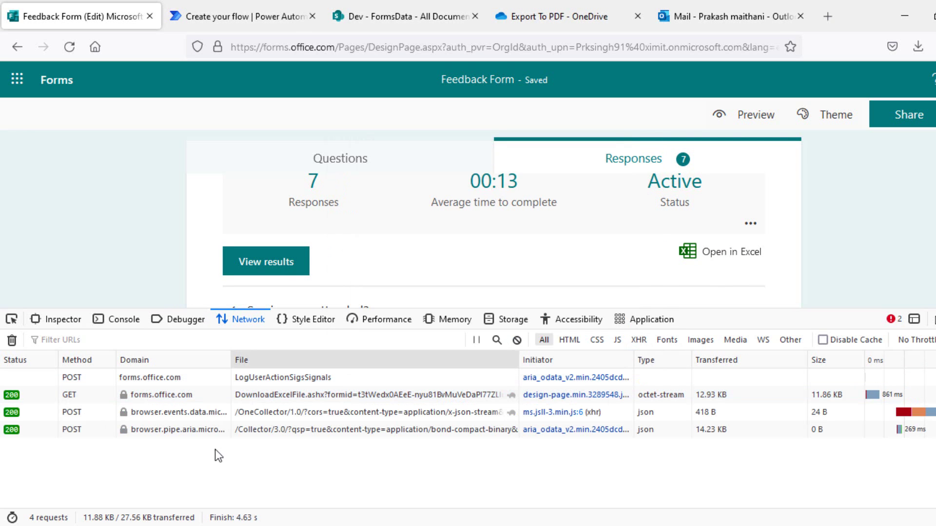
# Step: Copy the URL of the DownloadExcelFile request
pyautogui.rightClick(291, 399)
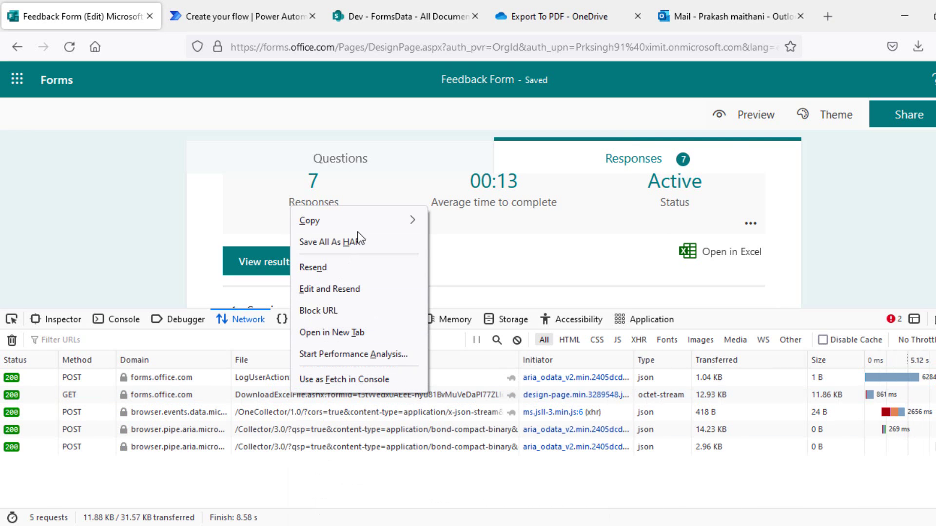
pyautogui.moveTo(341, 221)
pyautogui.click(458, 219)
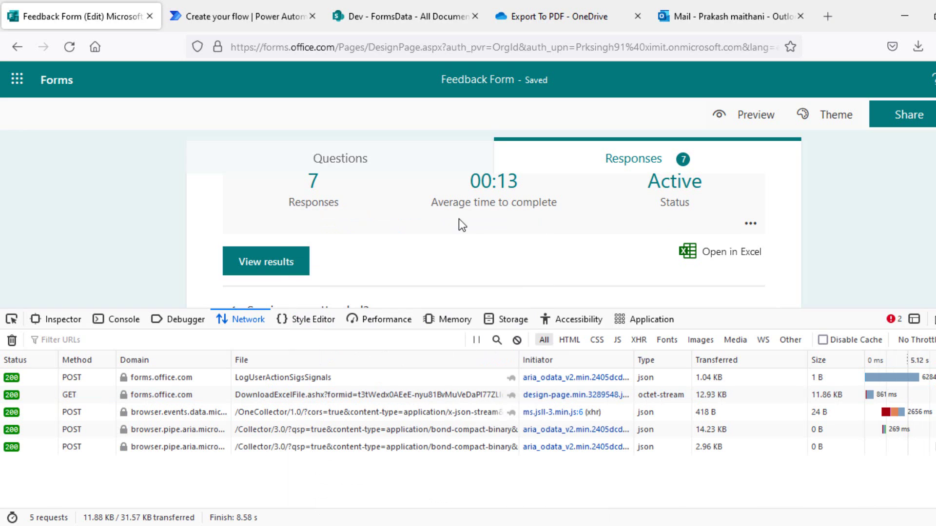
pyautogui.click(209, 16)
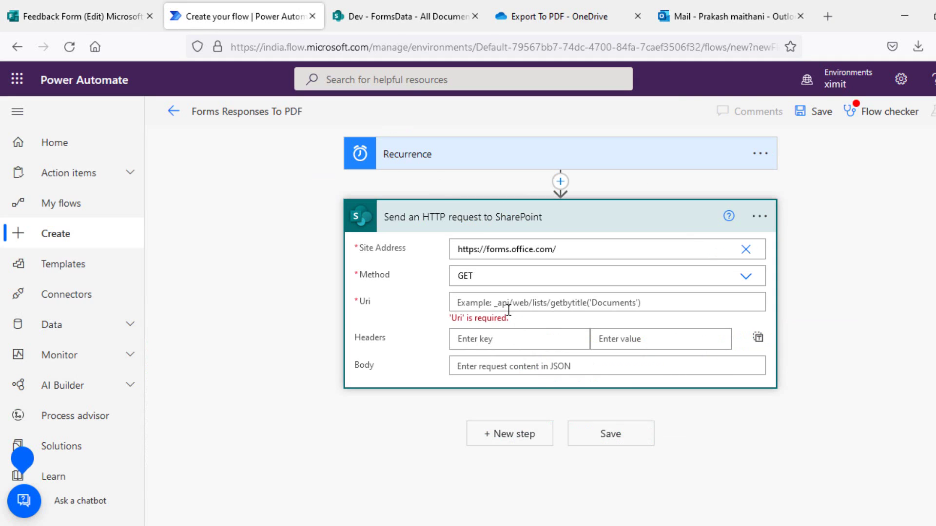
pyautogui.click(507, 306)
pyautogui.hotkey('ctrl', 'v')
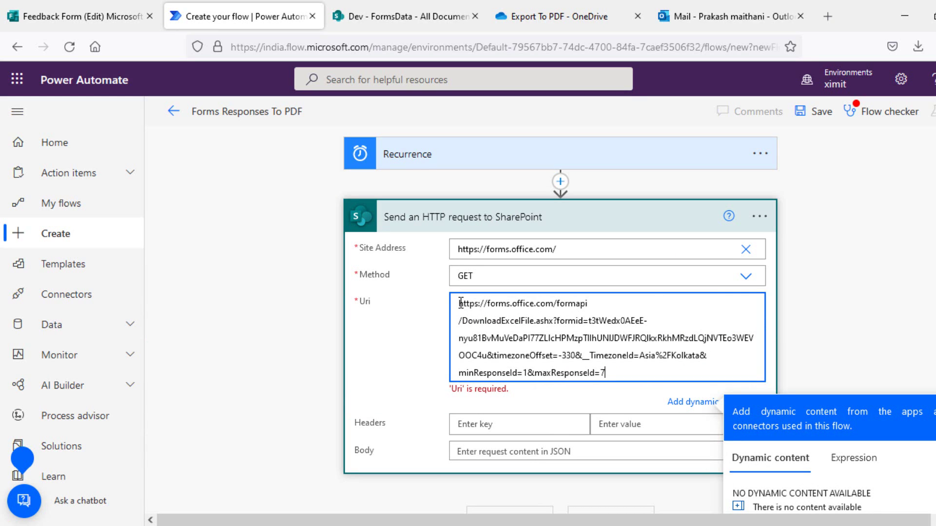
pyautogui.moveTo(462, 304); pyautogui.dragTo(556, 306)
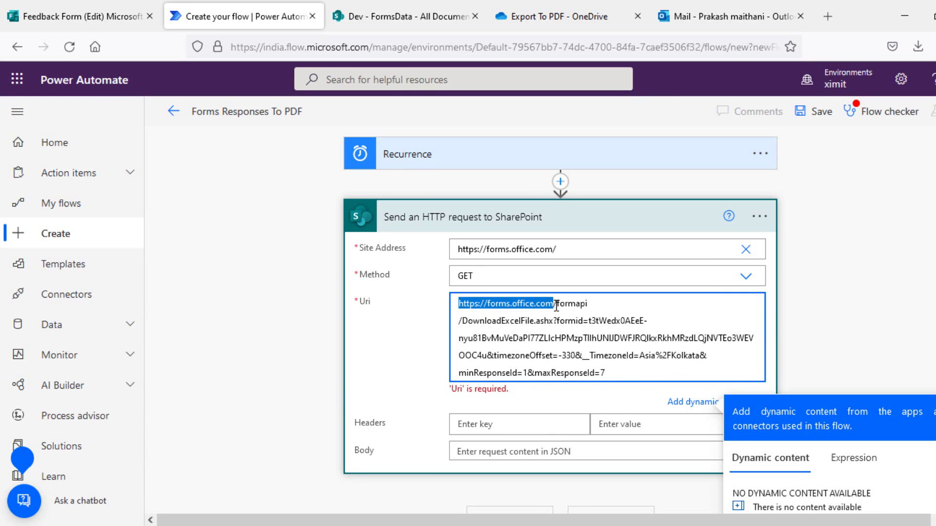
pyautogui.press('BackSpace')
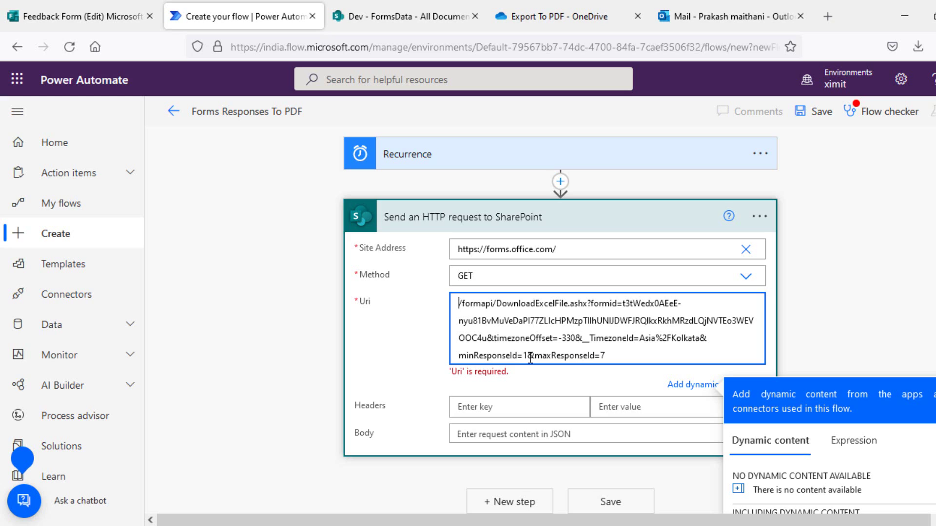
pyautogui.click(609, 359)
pyautogui.click(420, 341)
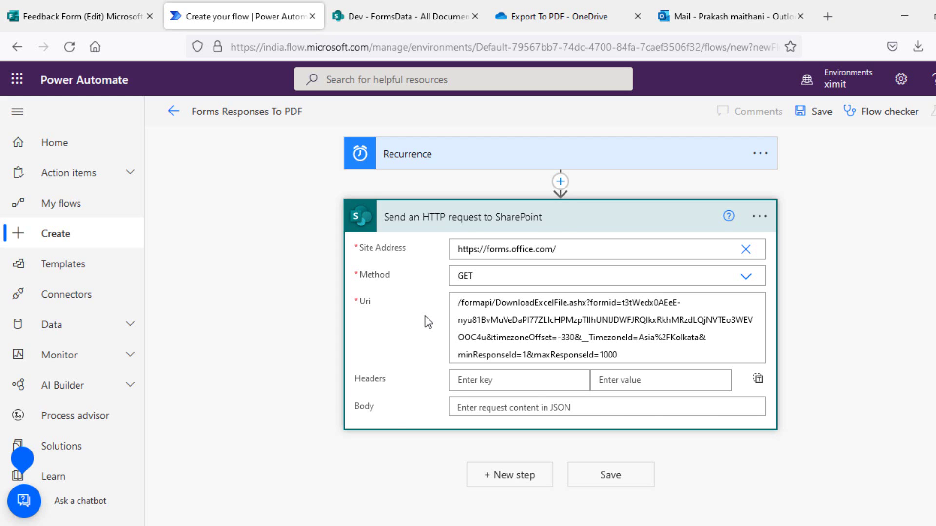
# Step: Add a SharePoint Create file action after the HTTP request
pyautogui.click(509, 475)
pyautogui.write('create')
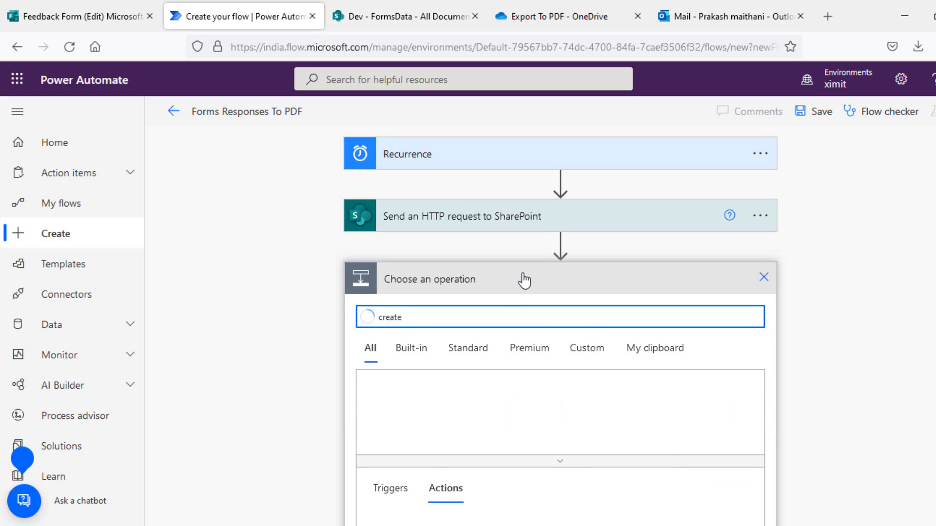
pyautogui.write(' file')
pyautogui.scroll(-2, 591, 361)
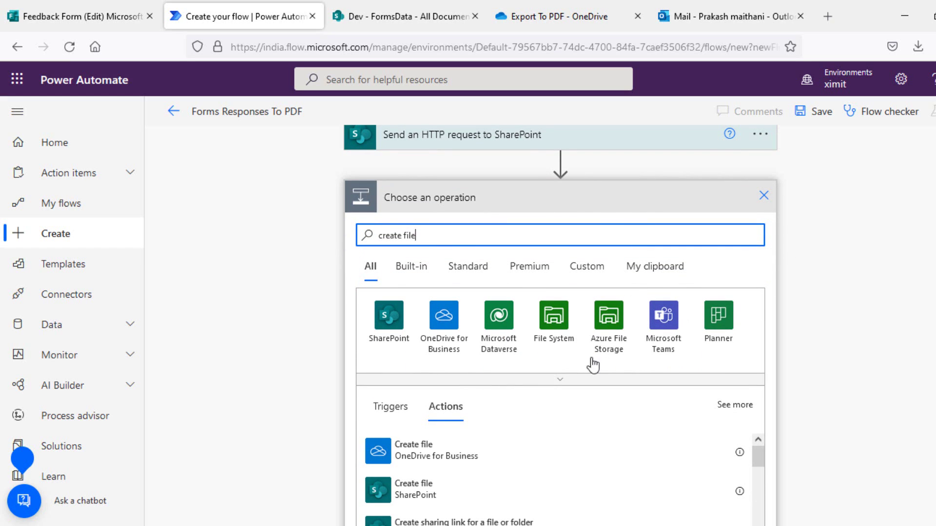
pyautogui.click(422, 494)
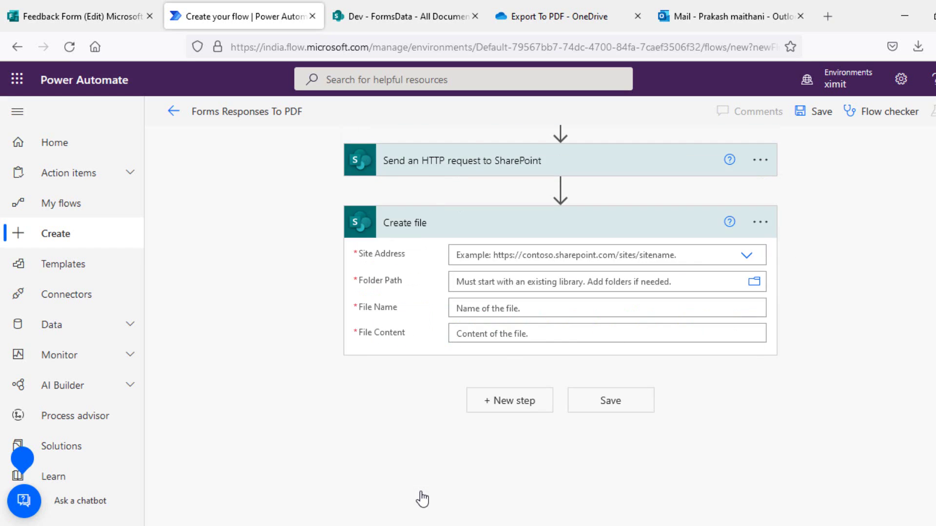
# Step: Target the Dev site with Folder Path /Forms/FormsData
pyautogui.click(746, 256)
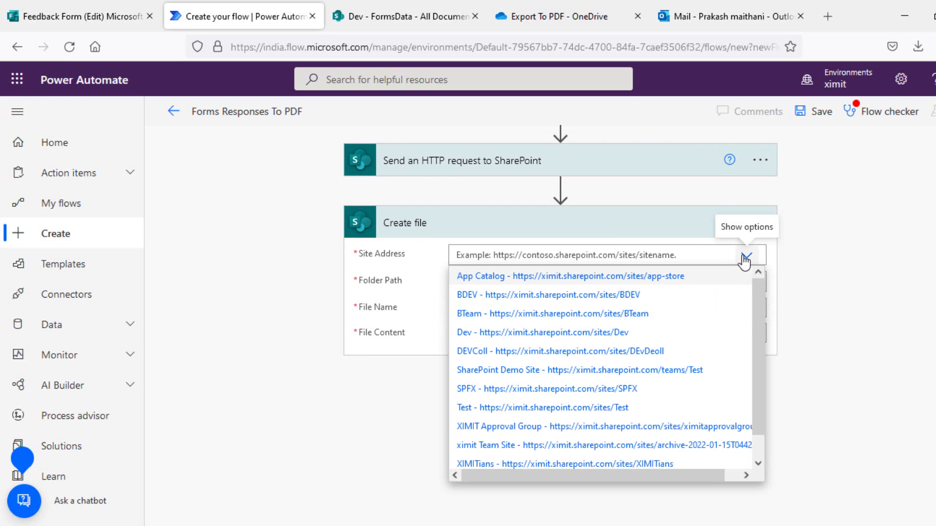
pyautogui.click(632, 333)
pyautogui.click(754, 282)
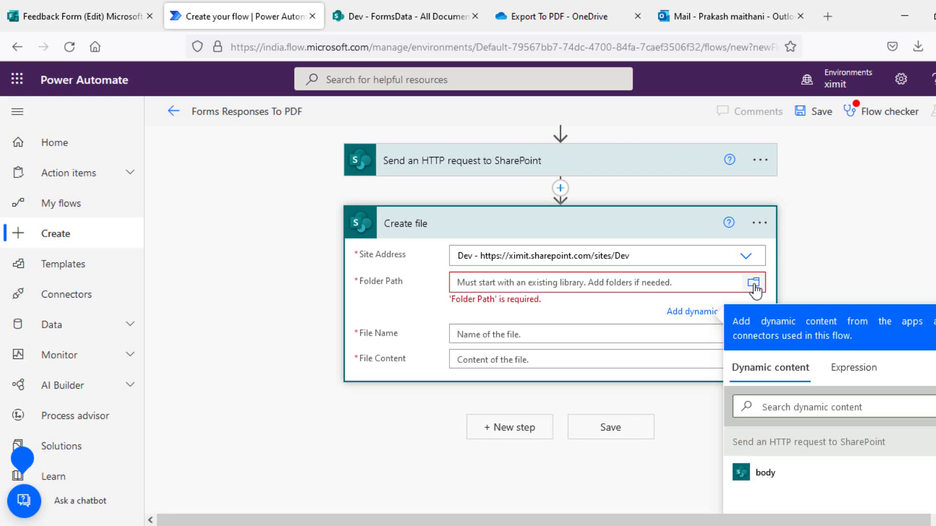
pyautogui.scroll(-10, 751, 290)
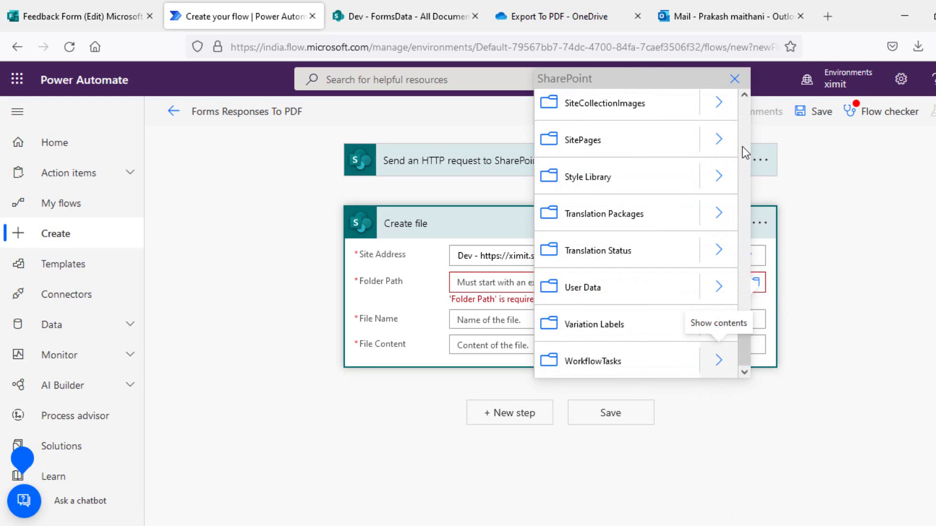
pyautogui.moveTo(746, 326); pyautogui.dragTo(745, 191)
pyautogui.moveTo(742, 179); pyautogui.dragTo(735, 165)
pyautogui.click(723, 156)
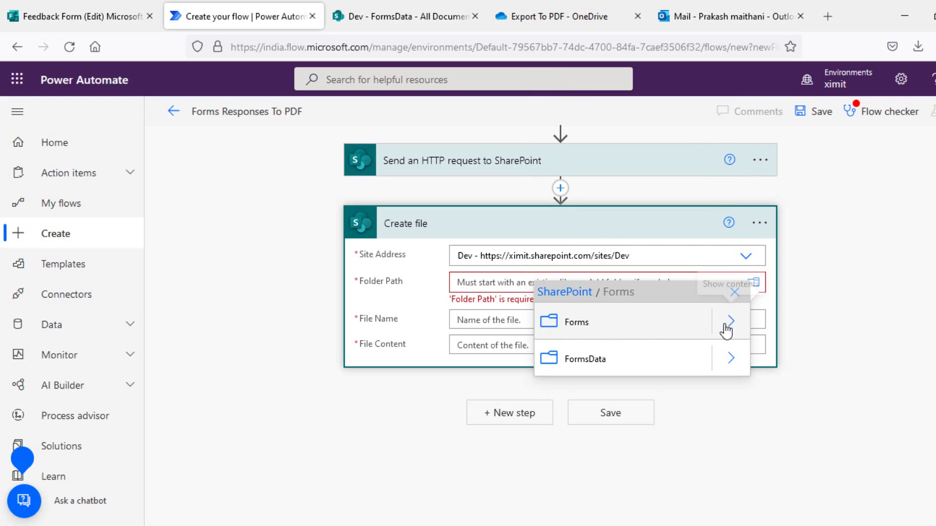
pyautogui.click(599, 365)
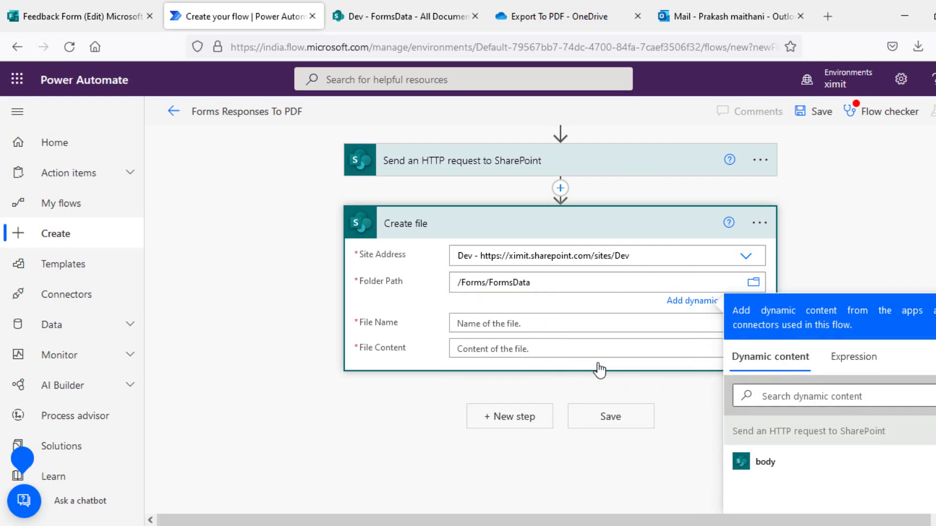
# Step: Set the File Name to the utcnow() expression followed by .xlsx
pyautogui.click(492, 326)
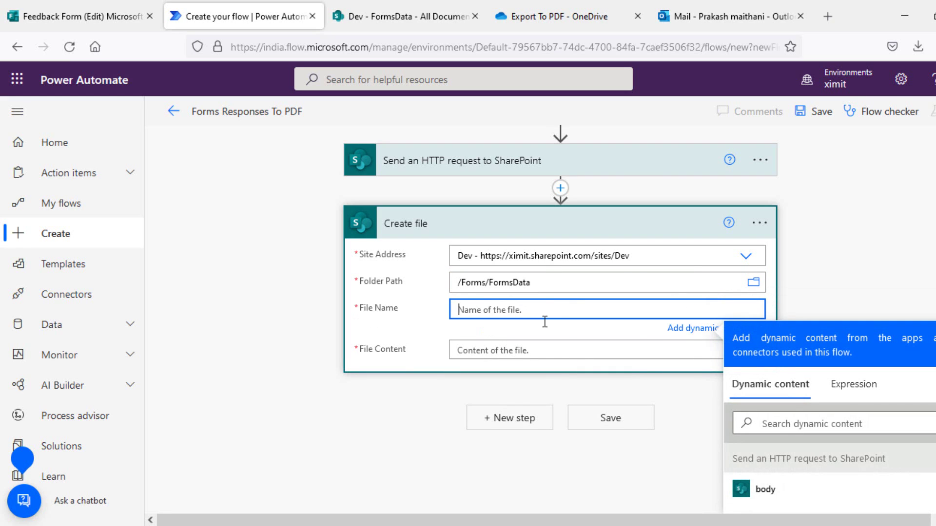
pyautogui.click(860, 391)
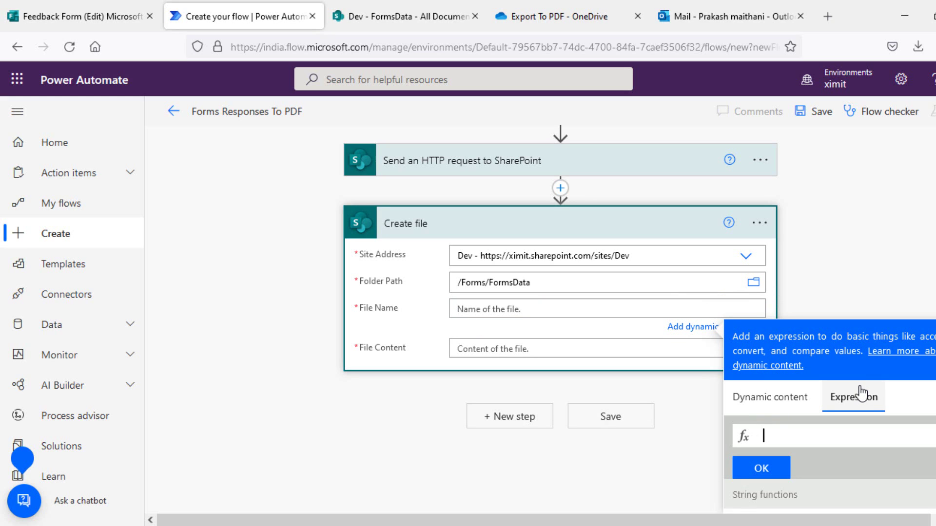
pyautogui.write('utcnow(')
pyautogui.click(761, 468)
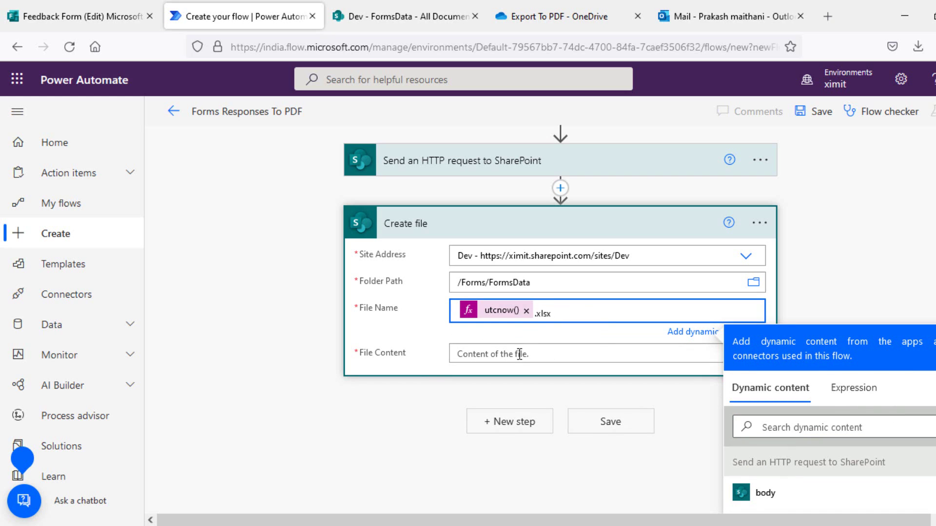
pyautogui.click(417, 328)
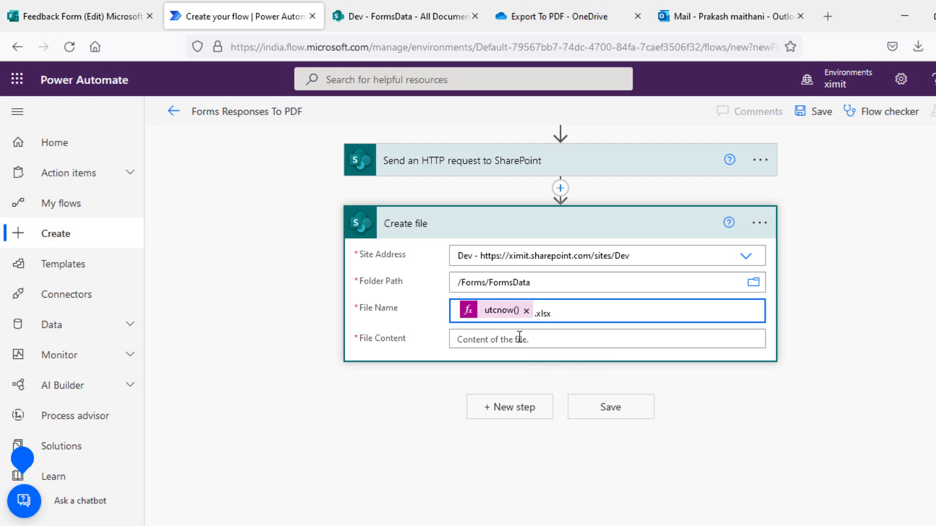
# Step: Fill File Content with the HTTP response body
pyautogui.click(520, 338)
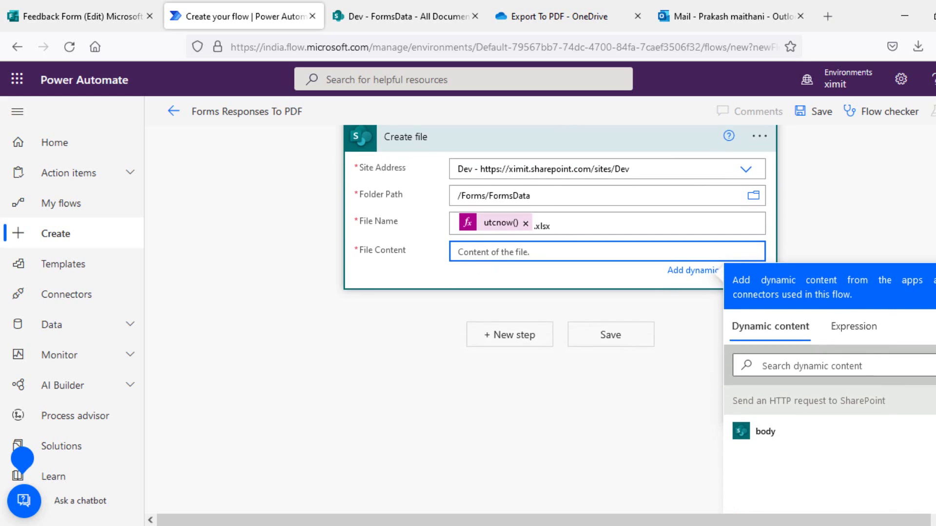
pyautogui.click(765, 432)
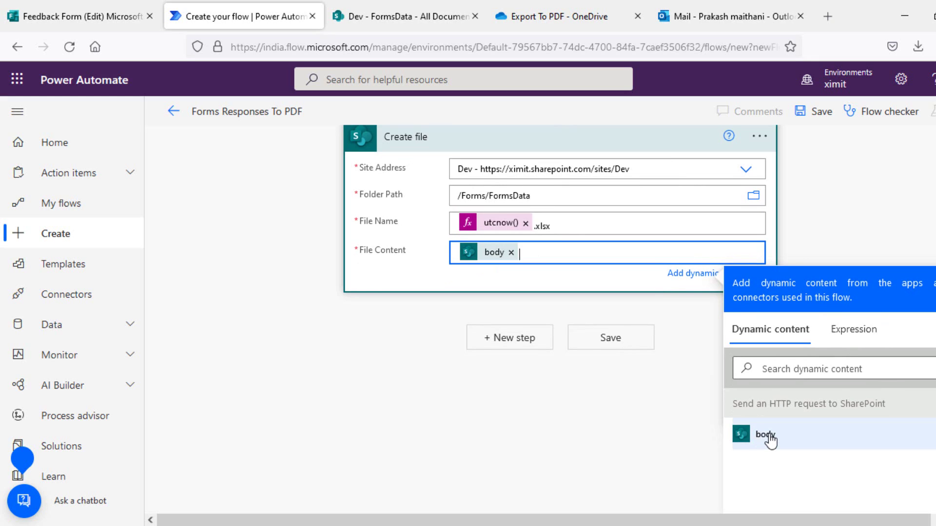
pyautogui.click(875, 208)
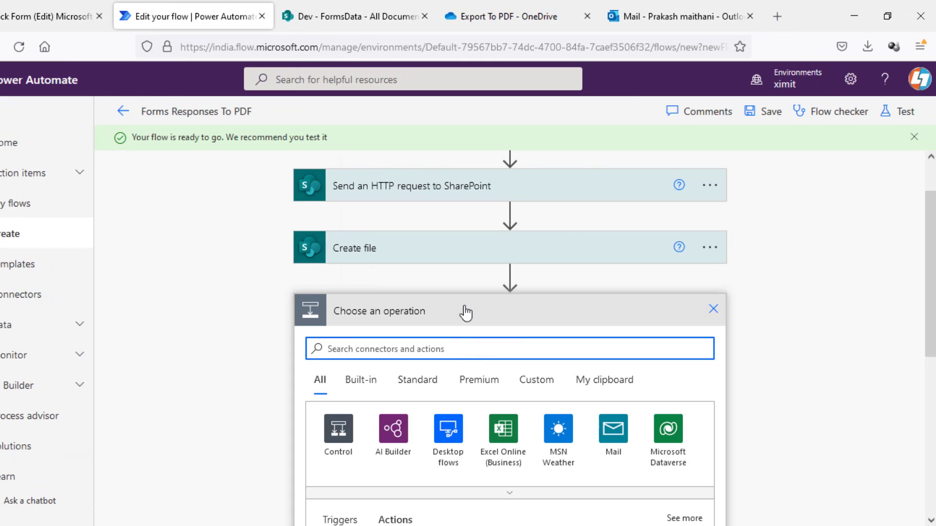
pyautogui.write('schedu')
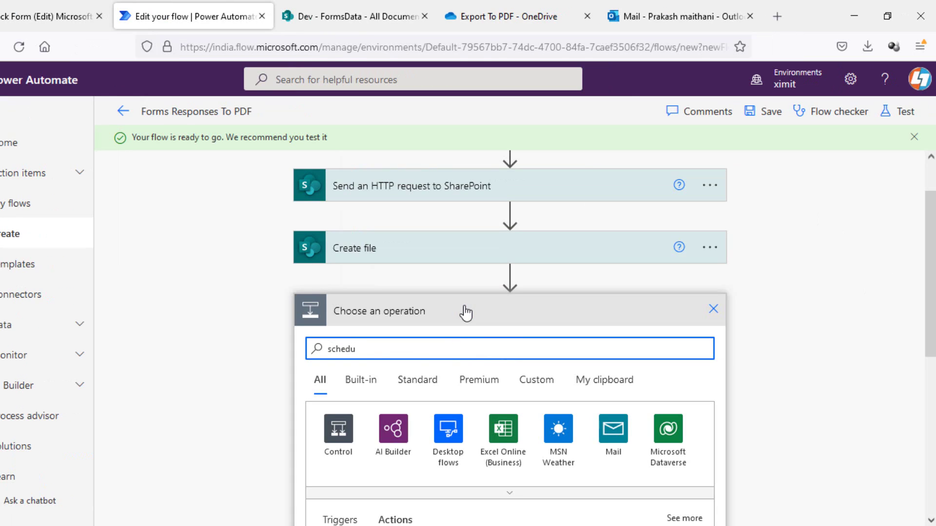
# Step: Add a Schedule Delay action with Count 10 and Unit Second
pyautogui.click(337, 438)
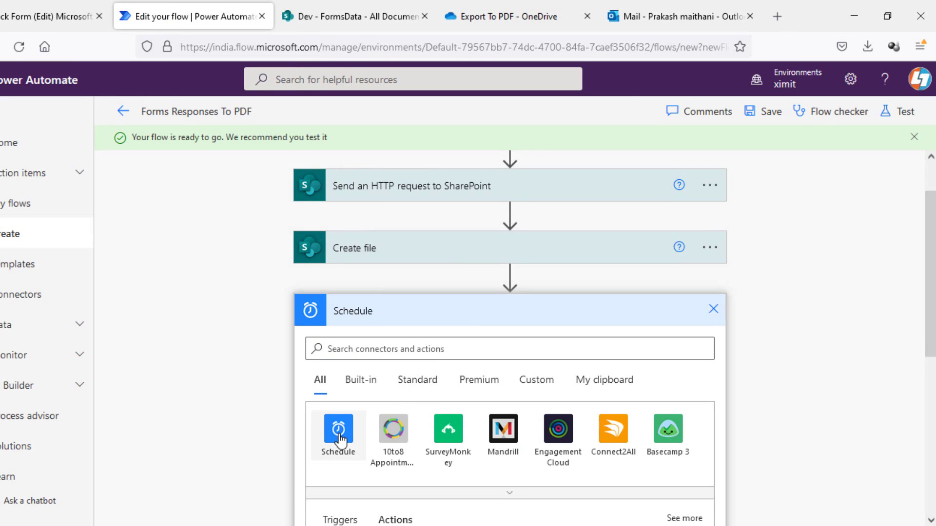
pyautogui.click(382, 425)
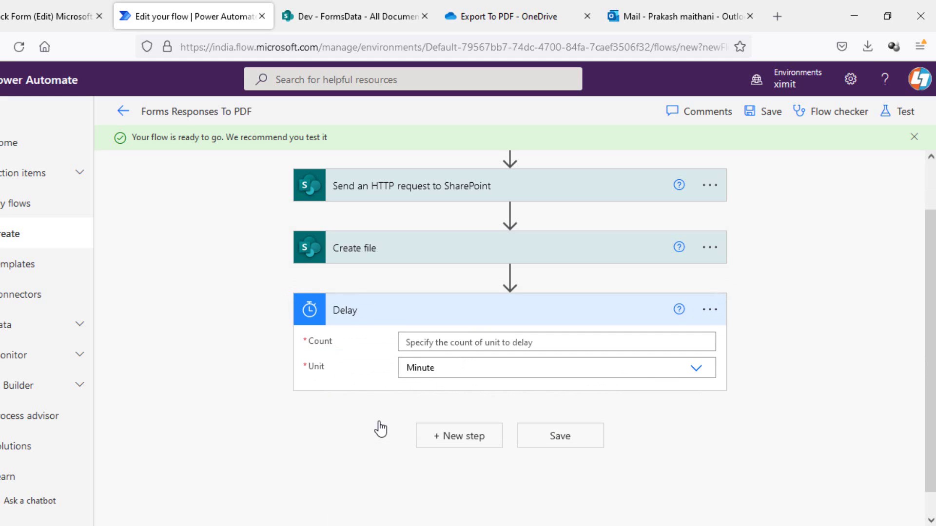
pyautogui.click(575, 342)
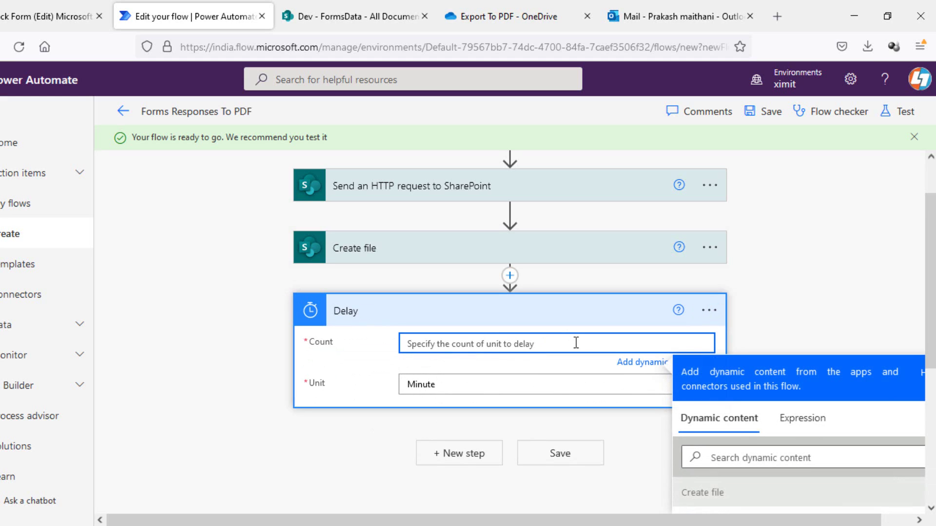
pyautogui.write('10')
pyautogui.click(529, 402)
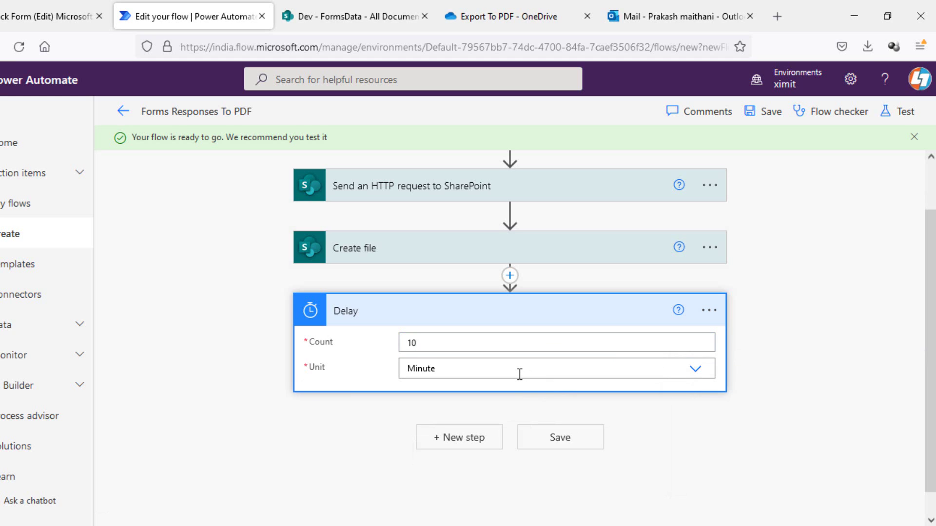
pyautogui.click(519, 374)
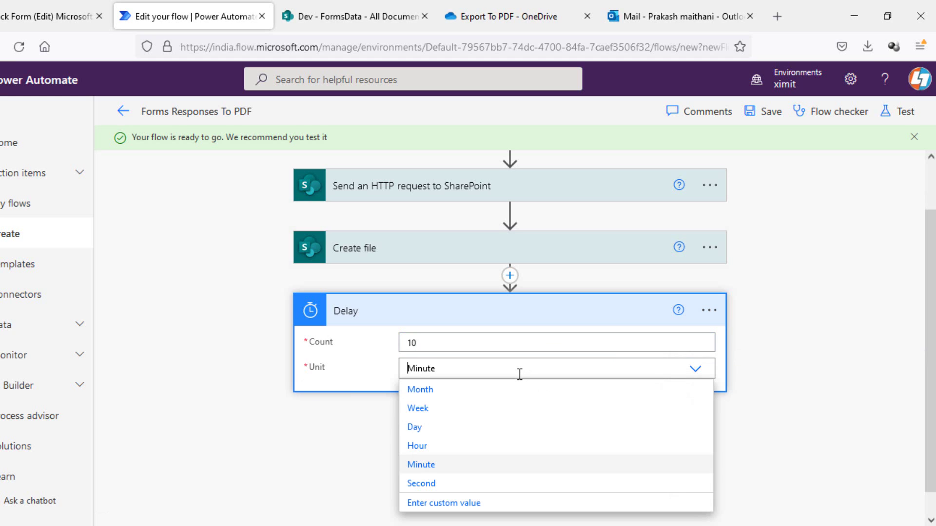
pyautogui.click(435, 484)
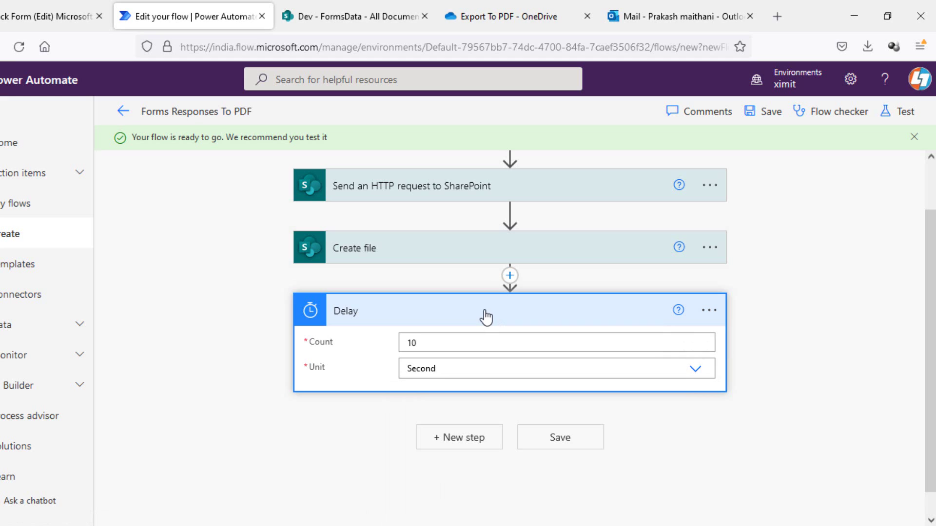
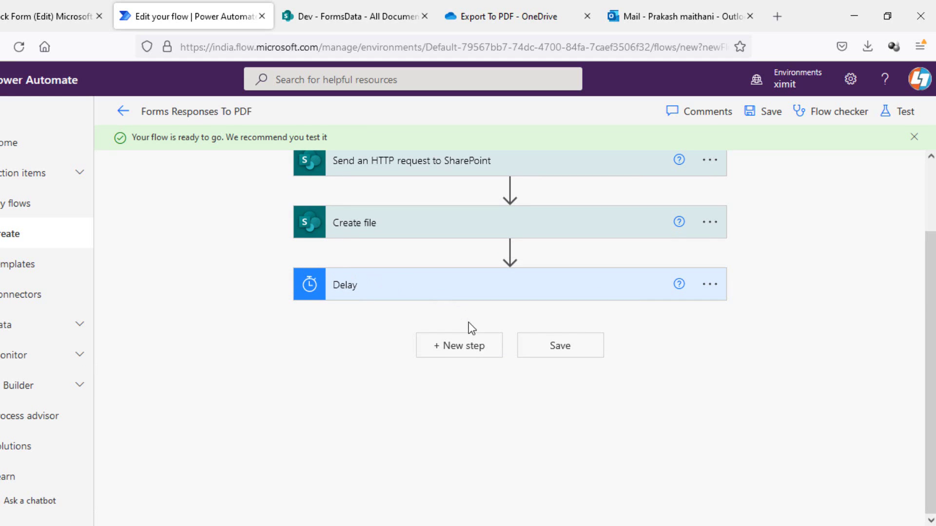
# Step: Add a new step after the Delay step and search operations for 'get file'
pyautogui.click(460, 345)
pyautogui.write('get file')
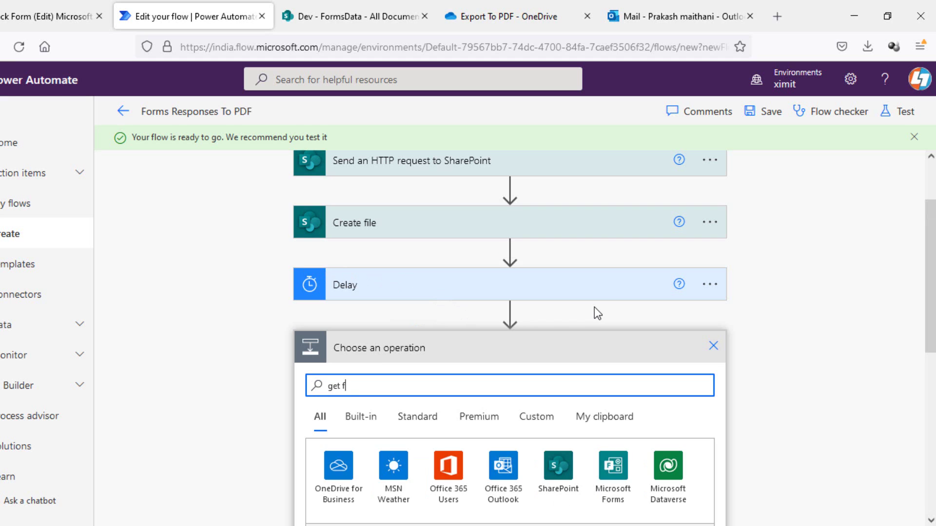
# Step: Add the SharePoint Get file content action after Delay
pyautogui.moveTo(931, 234); pyautogui.dragTo(931, 285)
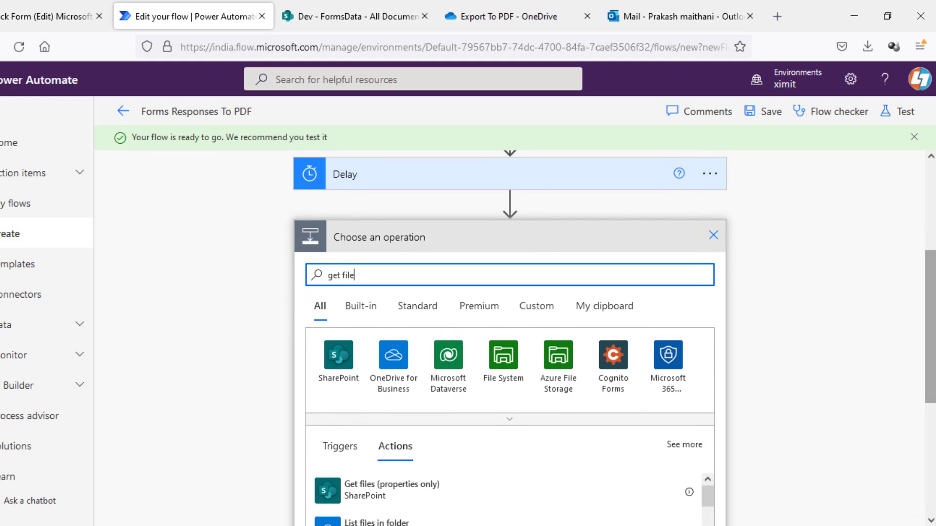
pyautogui.click(338, 358)
pyautogui.write('get file')
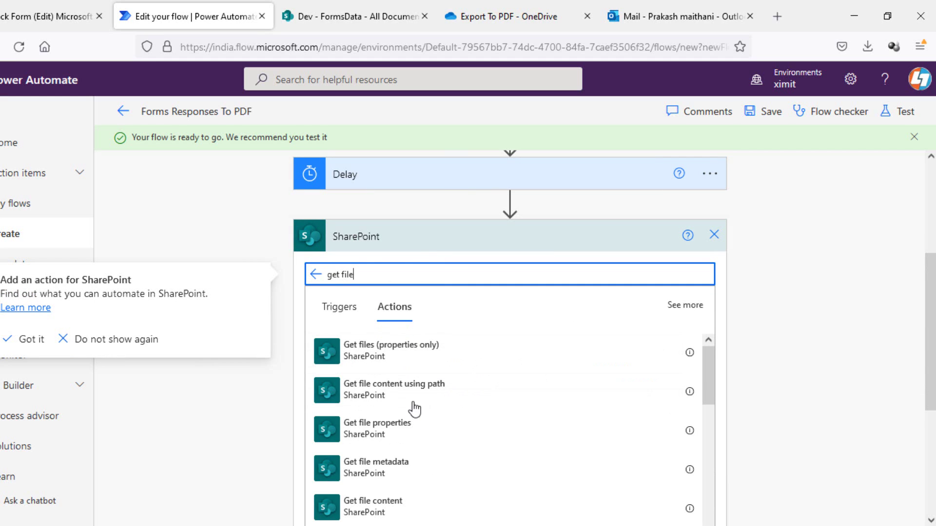
pyautogui.click(413, 512)
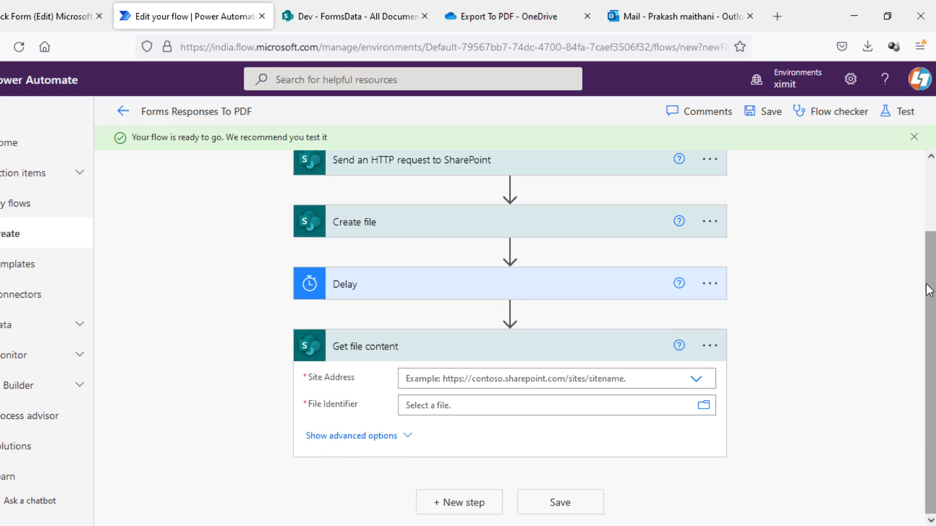
# Step: Set Get file content to the Dev site with Create file's Id as file identifier
pyautogui.click(701, 383)
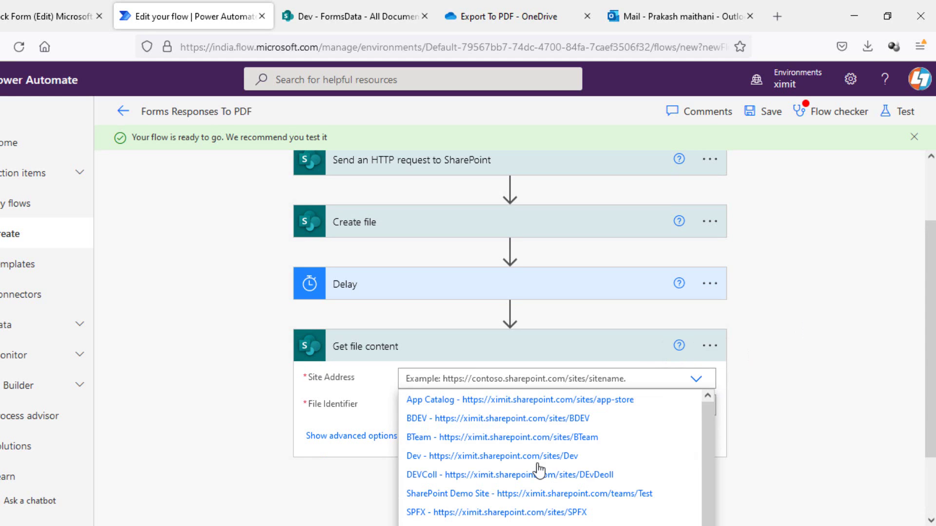
pyautogui.click(527, 457)
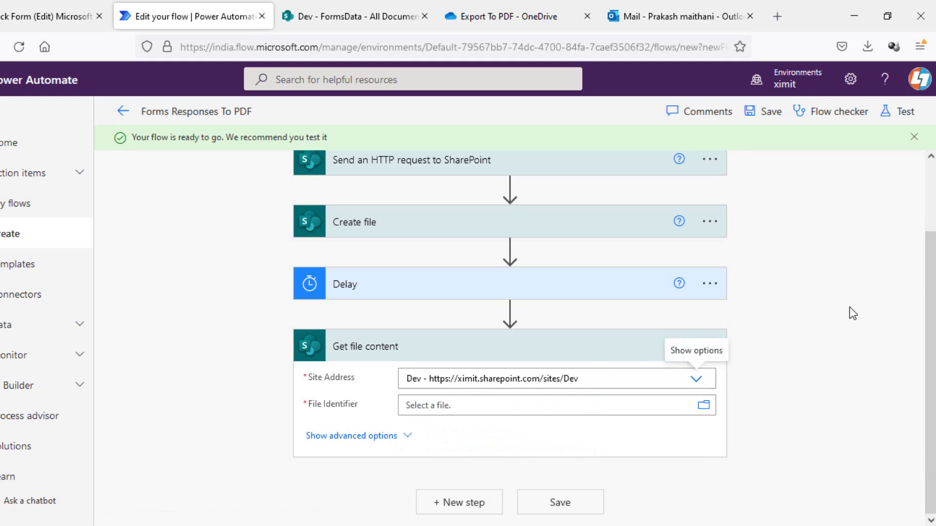
pyautogui.click(588, 402)
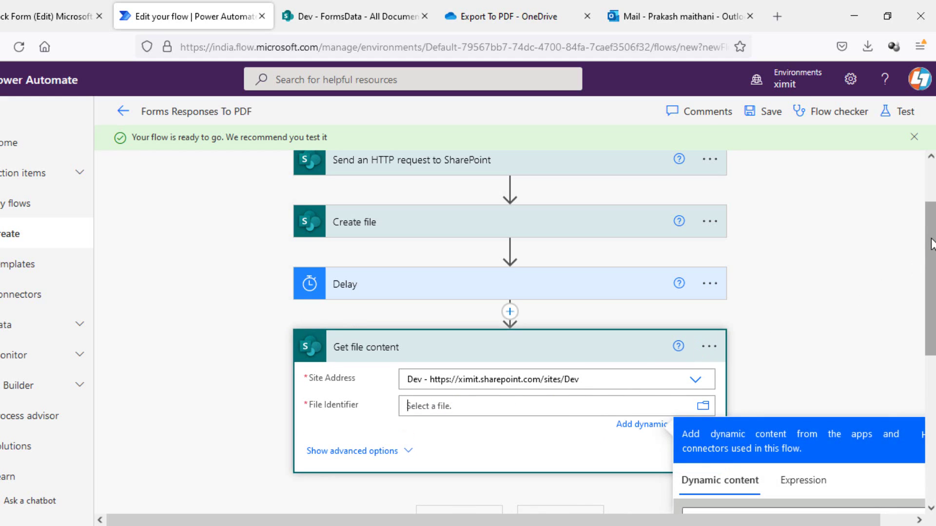
pyautogui.scroll(-2, 932, 291)
pyautogui.moveTo(932, 291); pyautogui.dragTo(932, 344)
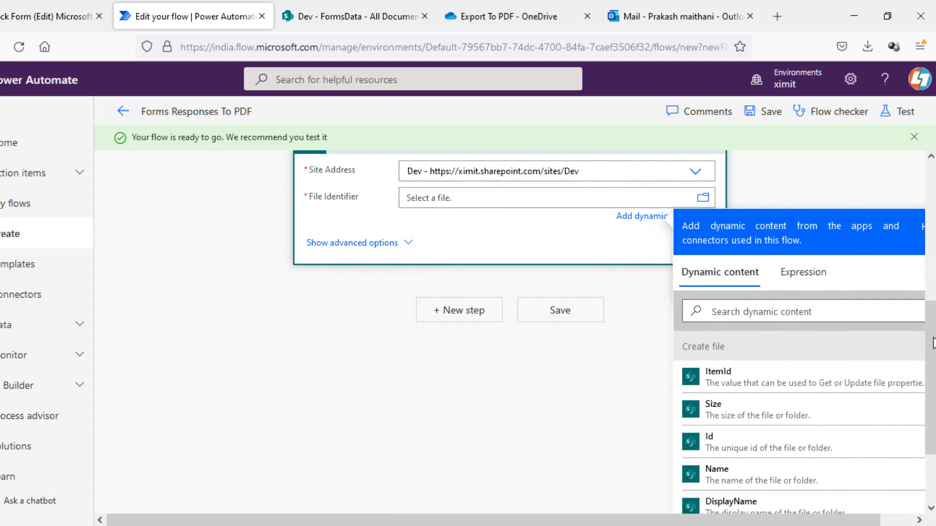
pyautogui.click(750, 447)
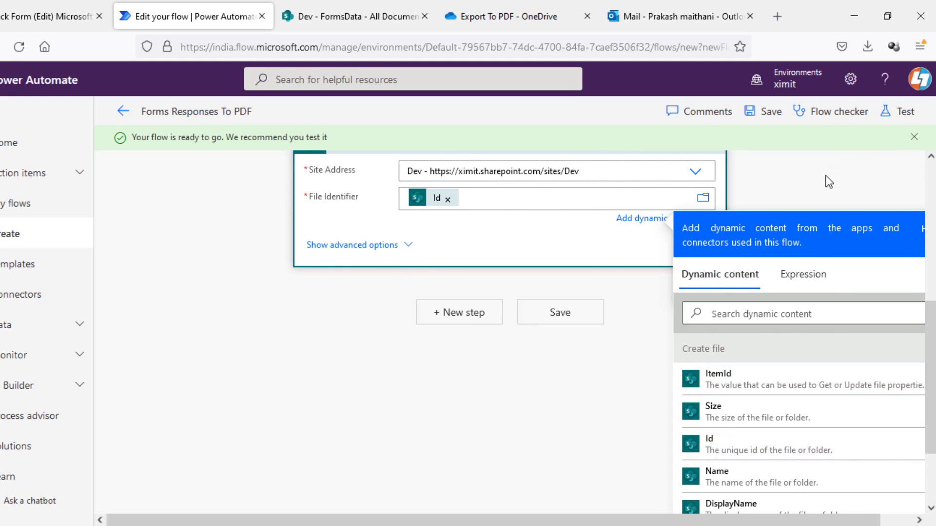
pyautogui.click(828, 181)
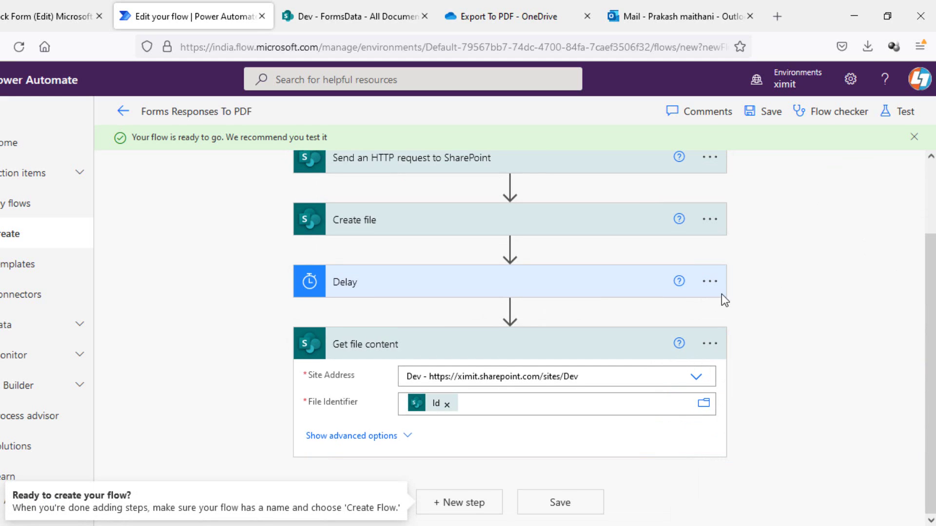
pyautogui.click(557, 345)
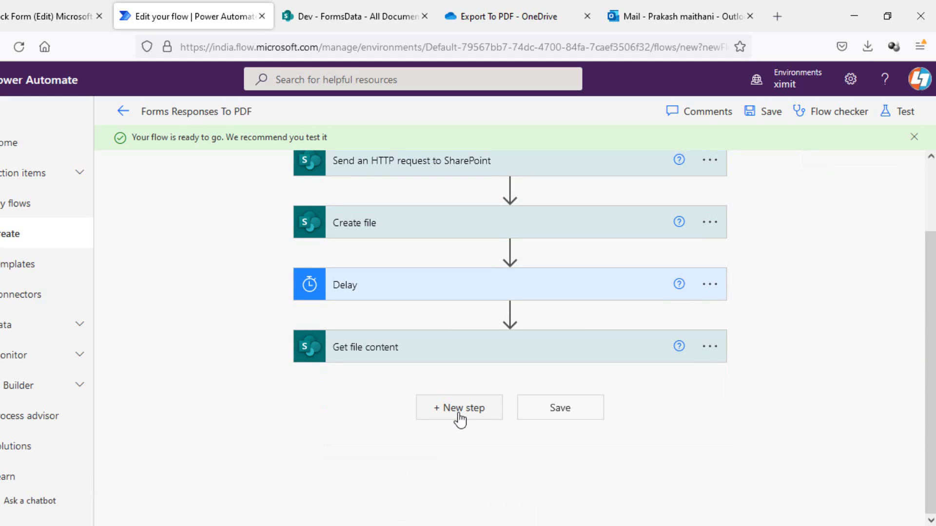
# Step: Add a List rows present in a table step using SharePoint Site - Dev and the Forms library
pyautogui.click(460, 418)
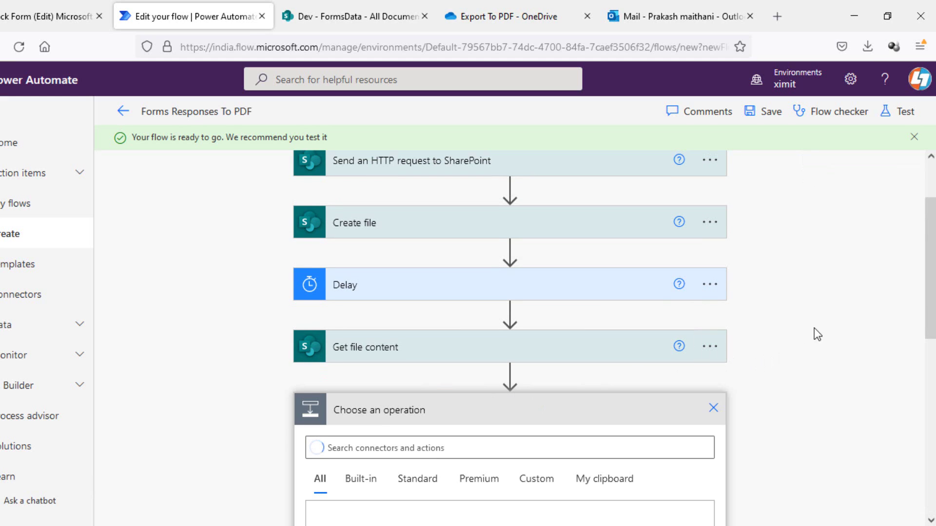
pyautogui.write('list')
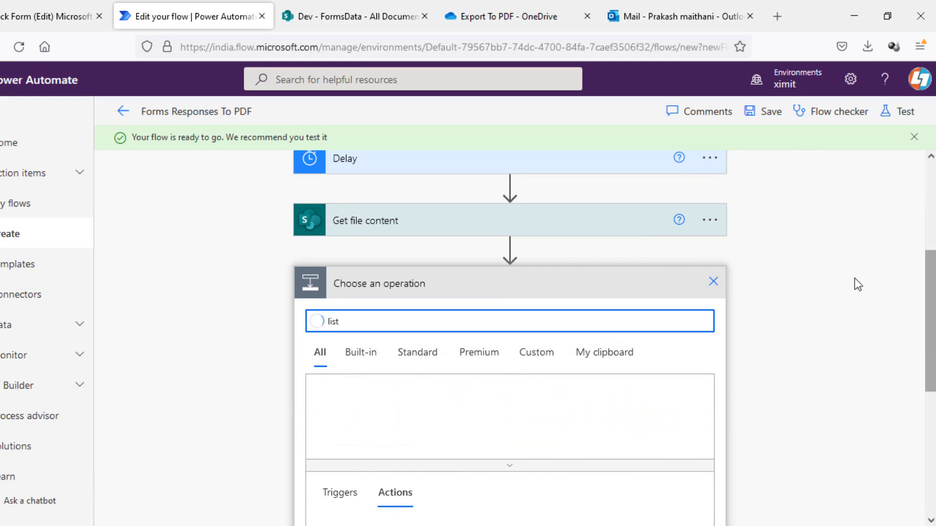
pyautogui.write(' row')
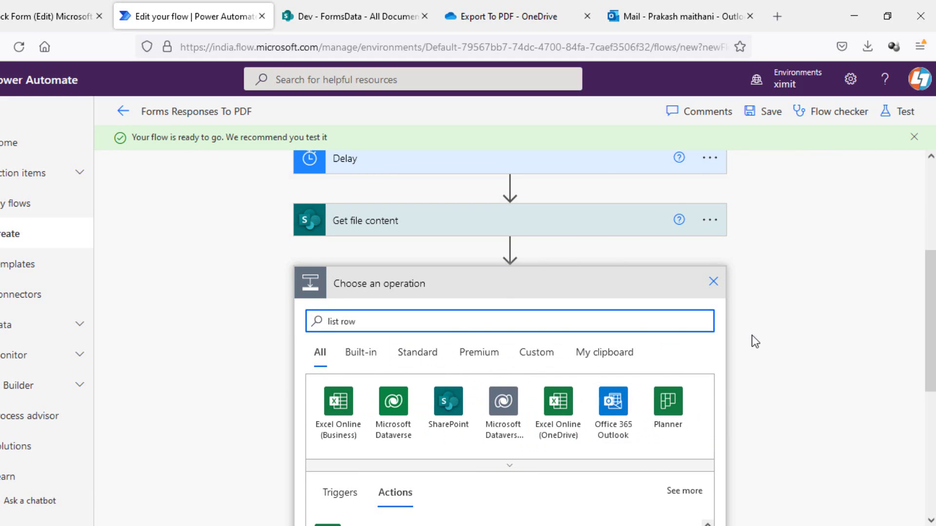
pyautogui.scroll(-2, 931, 263)
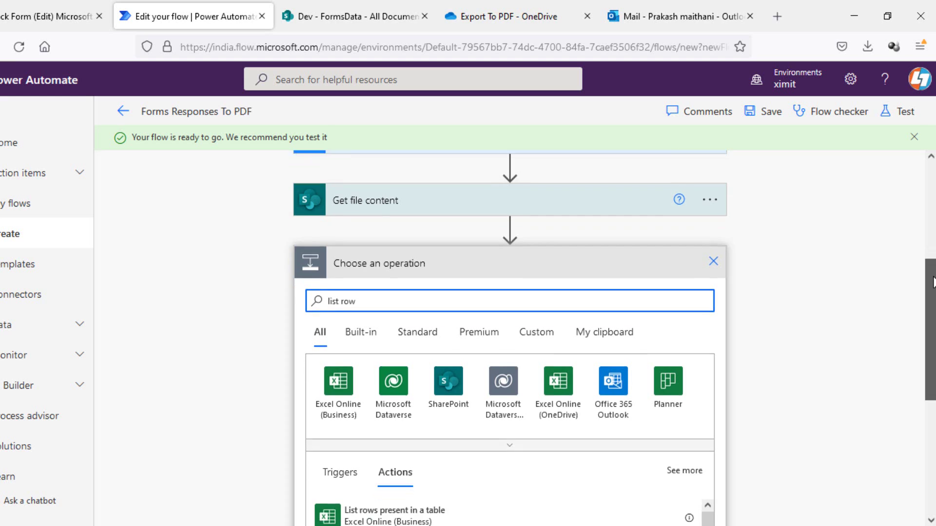
pyautogui.click(402, 429)
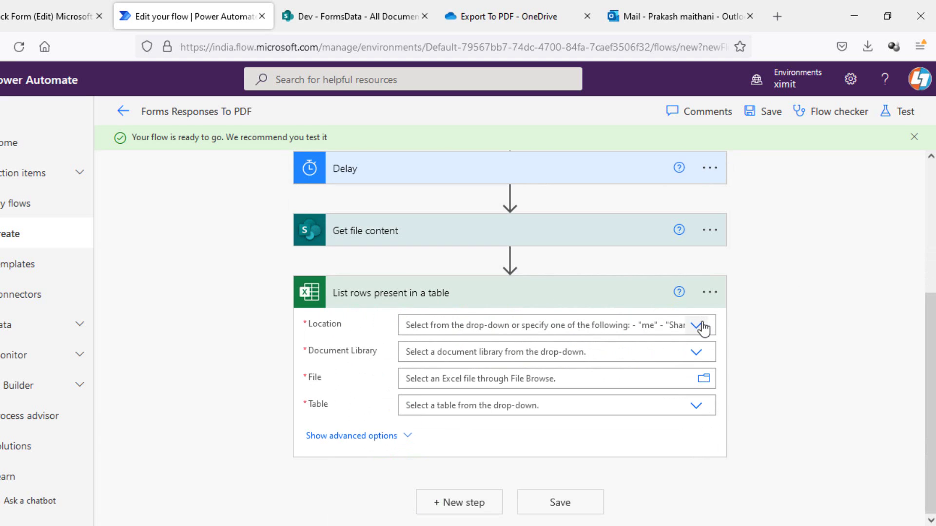
pyautogui.click(698, 325)
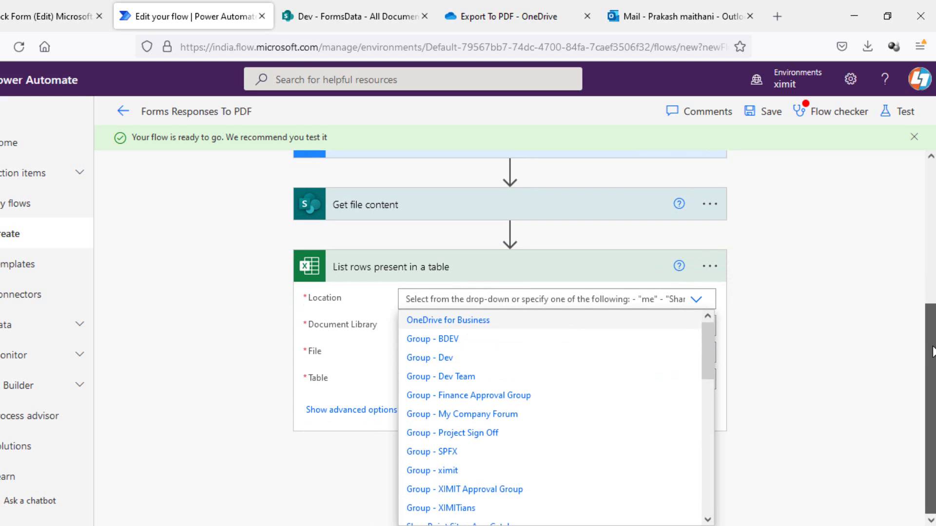
pyautogui.moveTo(710, 335); pyautogui.dragTo(705, 429)
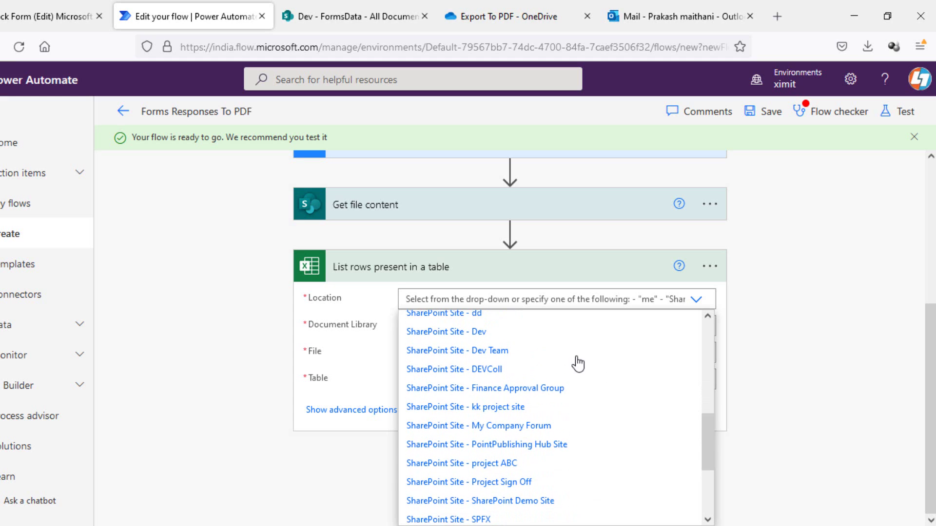
pyautogui.click(456, 333)
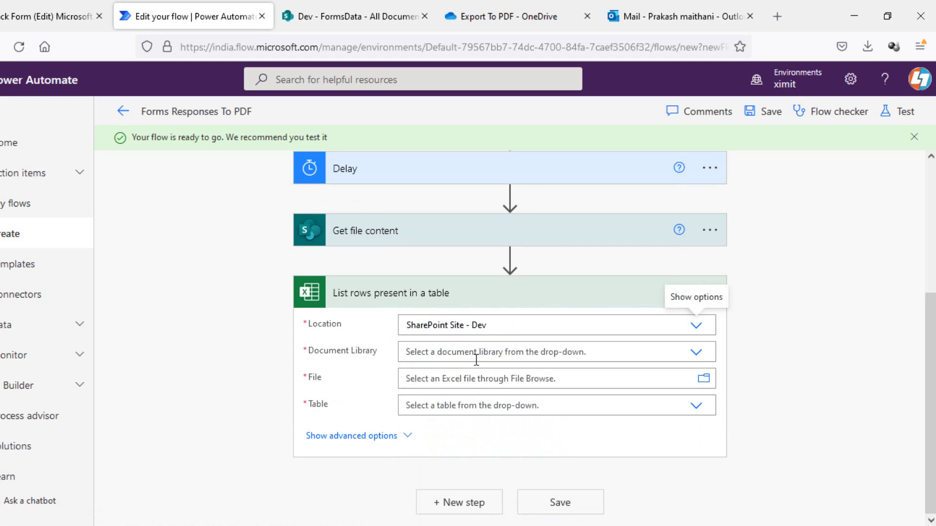
pyautogui.click(697, 355)
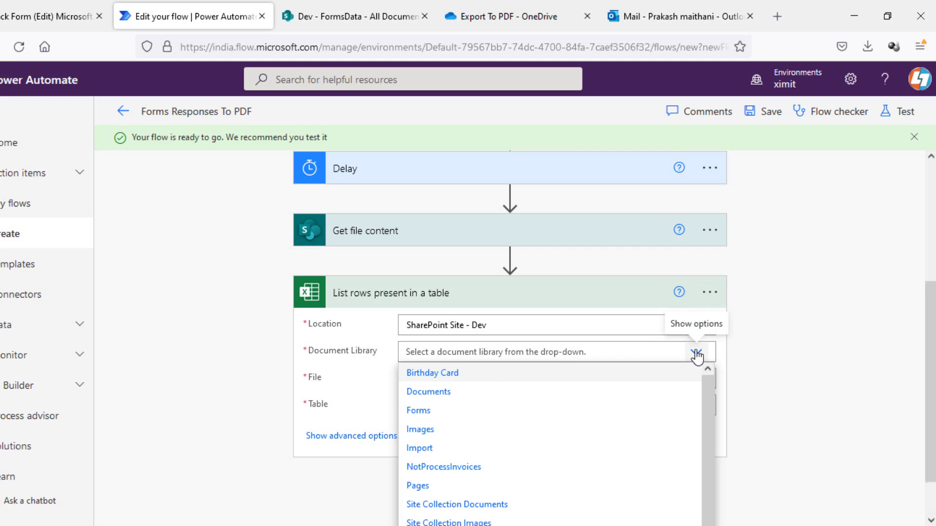
pyautogui.click(458, 414)
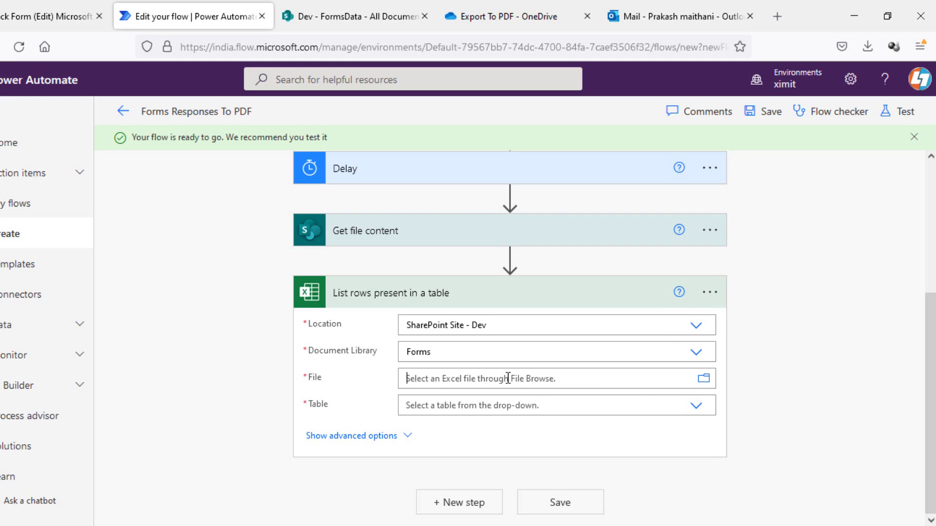
# Step: Set the file to the dynamic Path value and the table to custom value 'Table1'
pyautogui.click(507, 378)
pyautogui.scroll(-4, 933, 278)
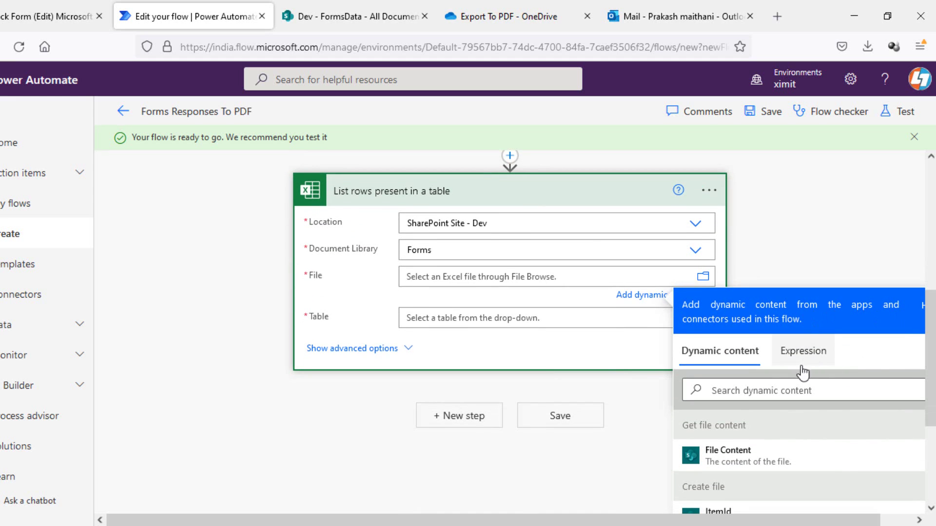
pyautogui.click(780, 390)
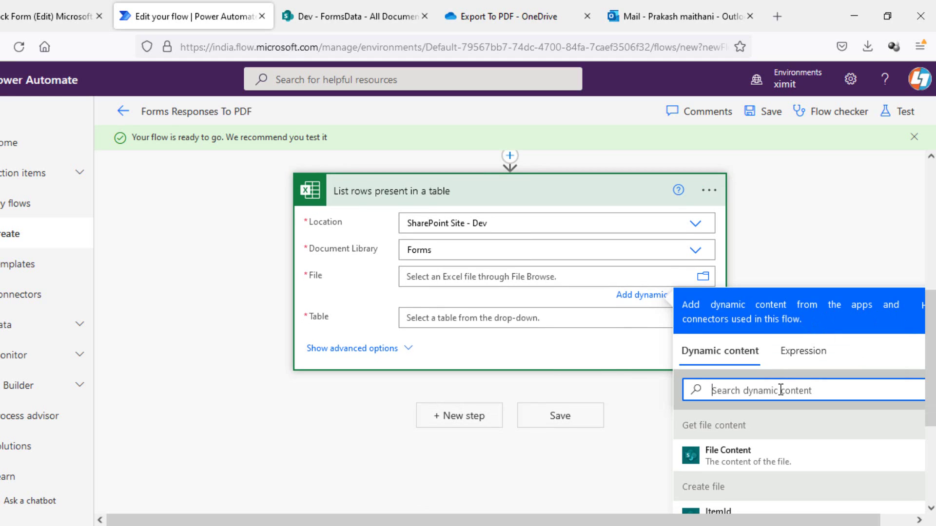
pyautogui.write('pah')
pyautogui.press('BackSpace')
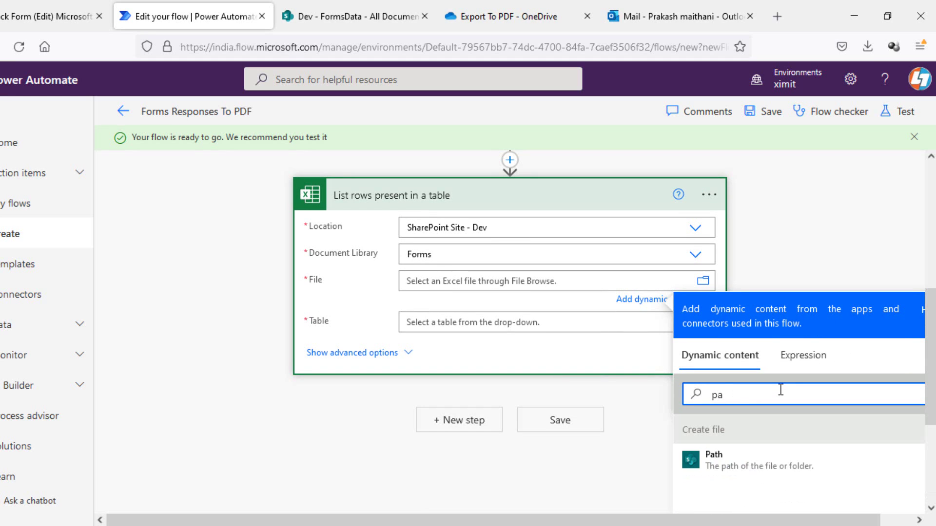
pyautogui.click(724, 461)
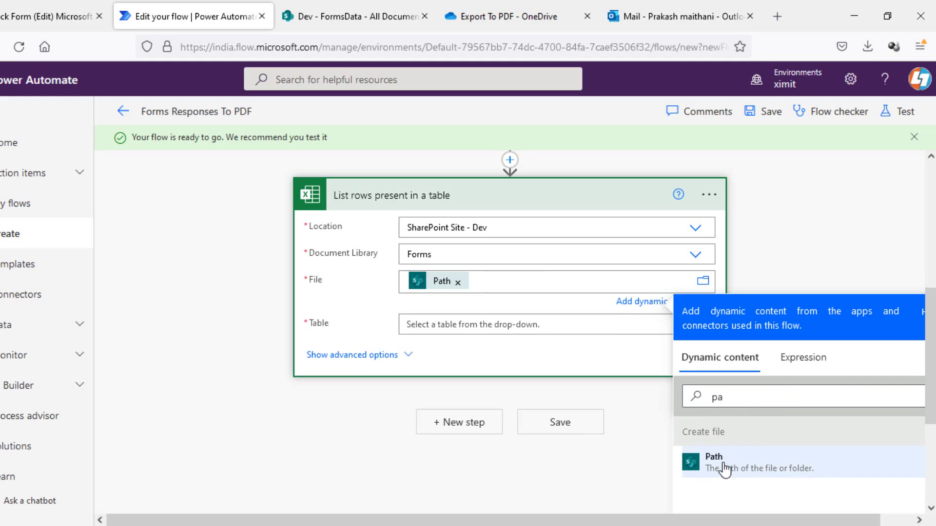
pyautogui.click(454, 329)
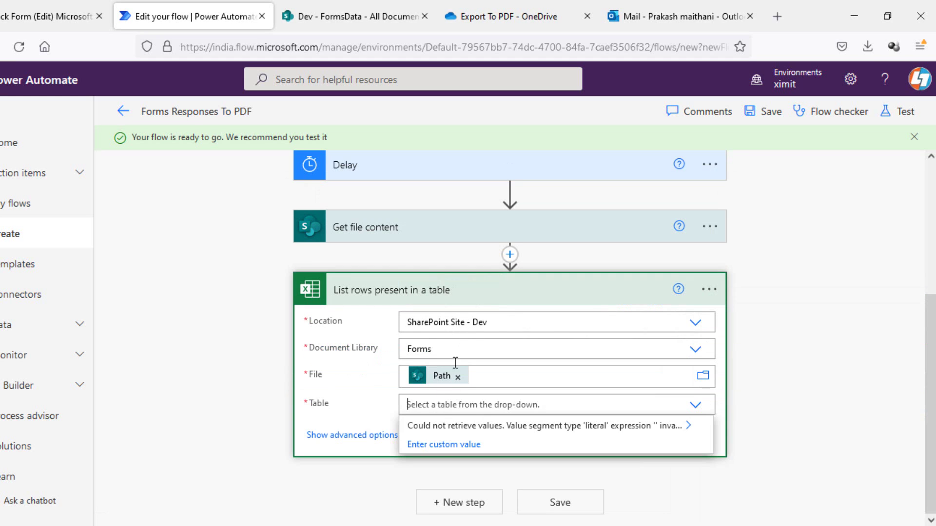
pyautogui.click(443, 445)
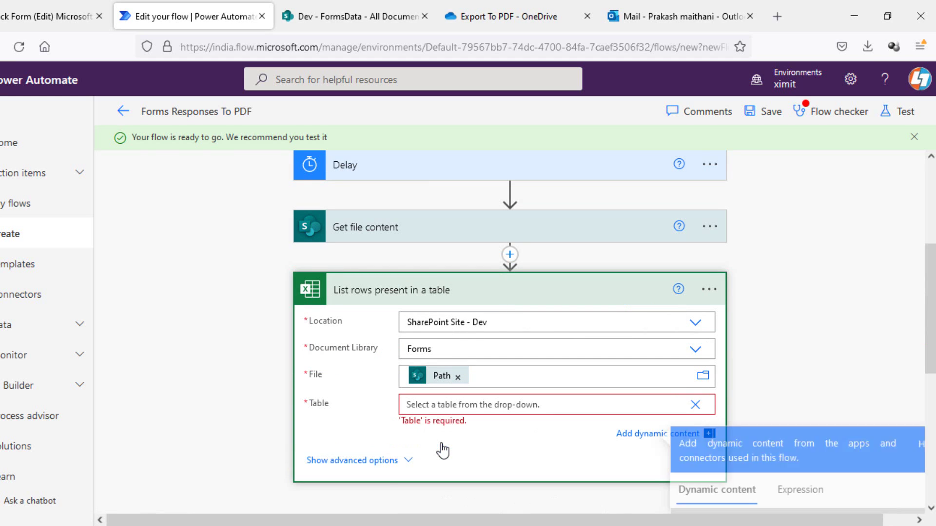
pyautogui.write('Table1')
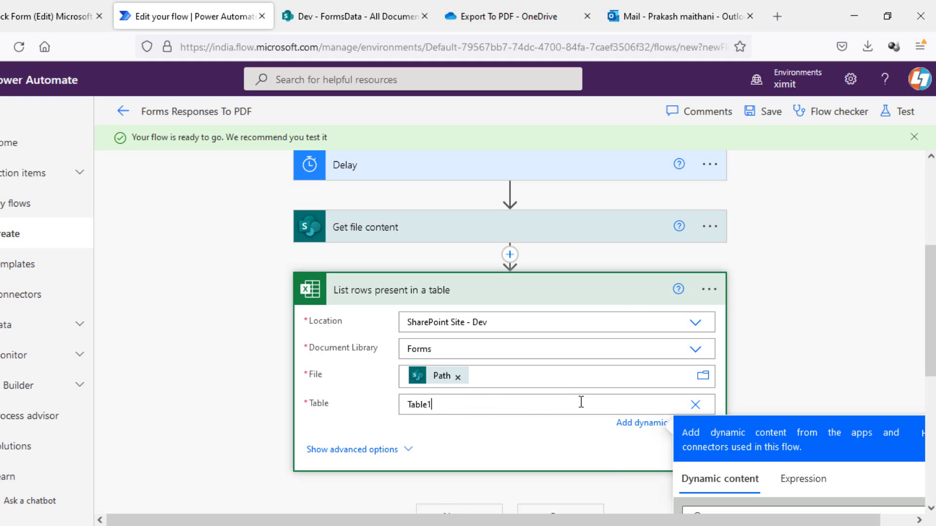
# Step: Set the List rows step's DateTime Format to ISO 8601 and save the flow
pyautogui.click(487, 424)
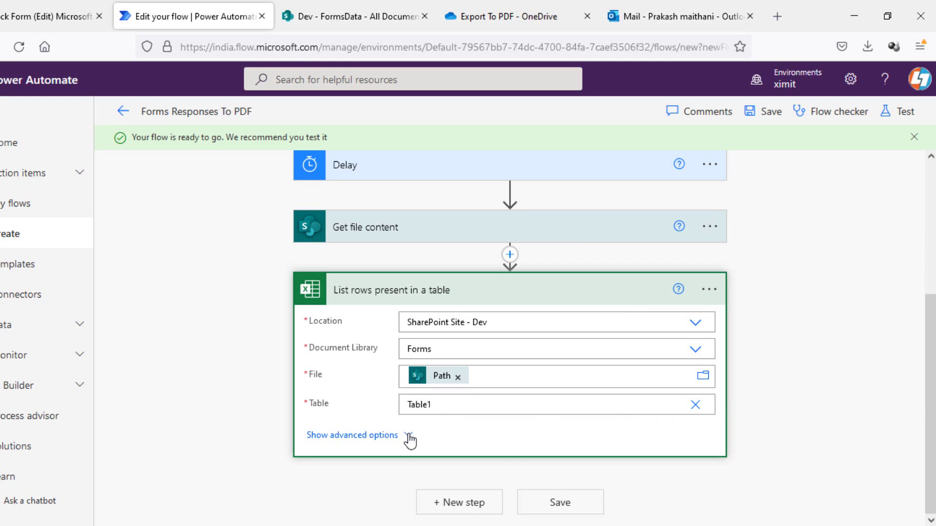
pyautogui.click(409, 437)
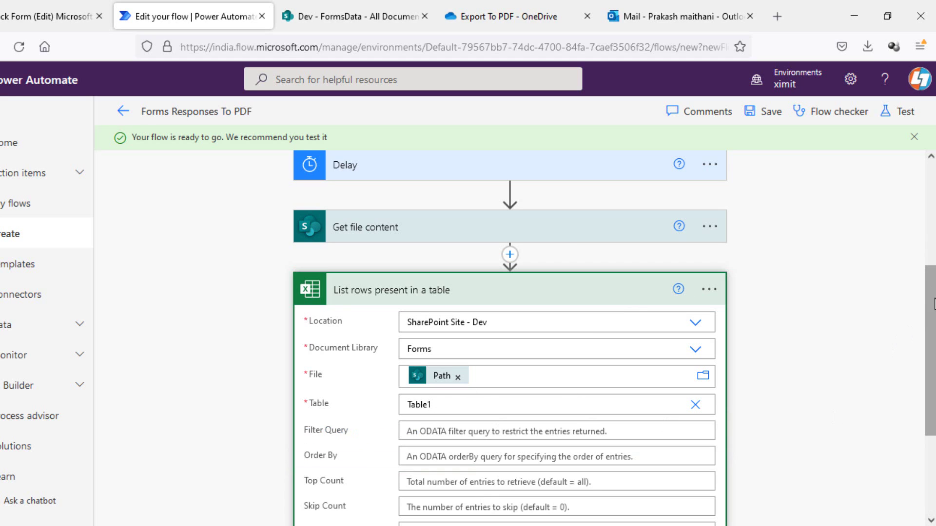
pyautogui.scroll(-3, 934, 304)
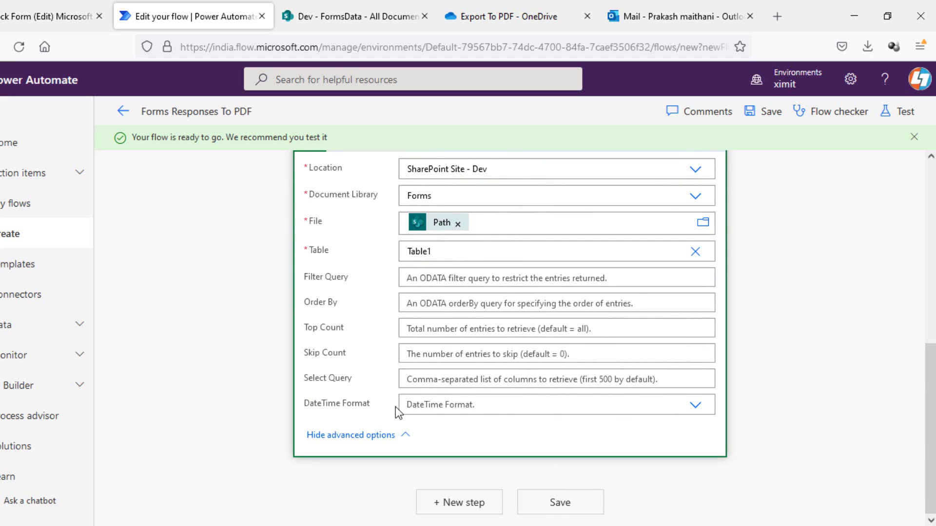
pyautogui.click(526, 411)
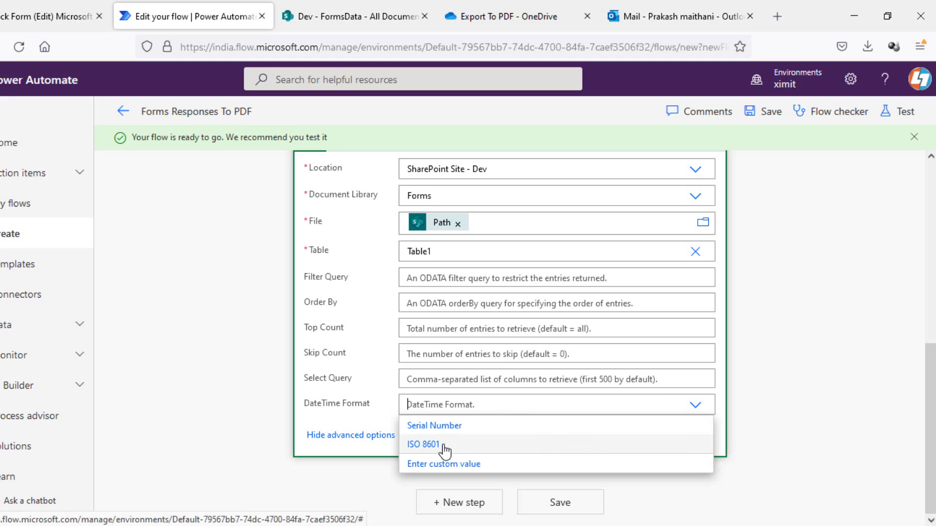
pyautogui.click(423, 445)
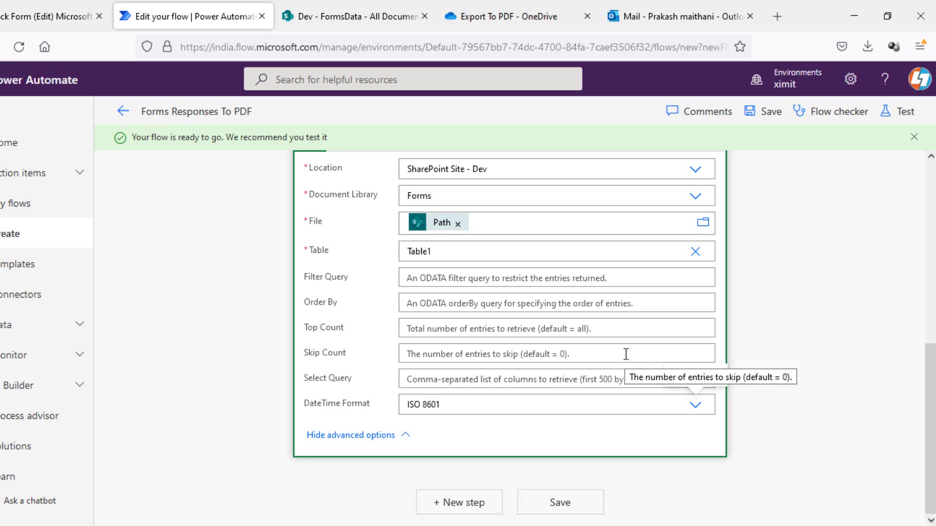
pyautogui.click(772, 118)
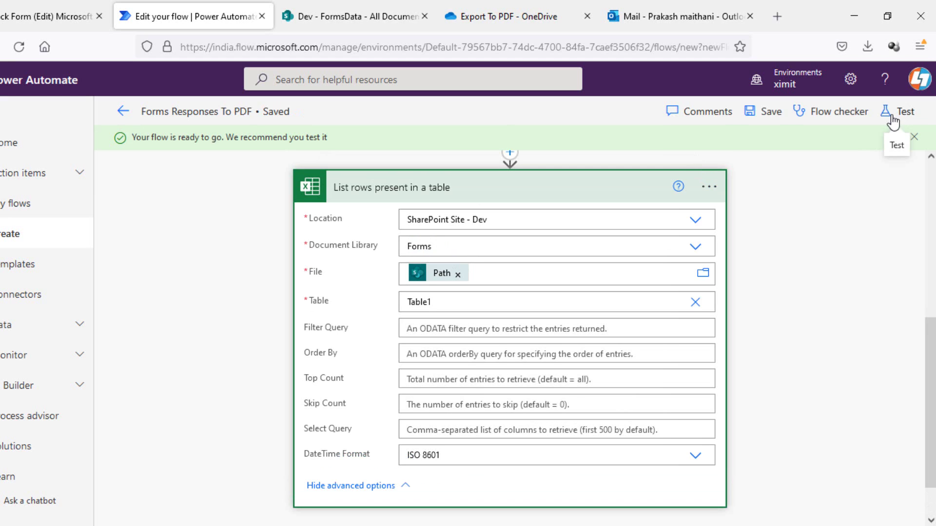
# Step: Run a manual test of the flow
pyautogui.click(893, 119)
pyautogui.click(753, 151)
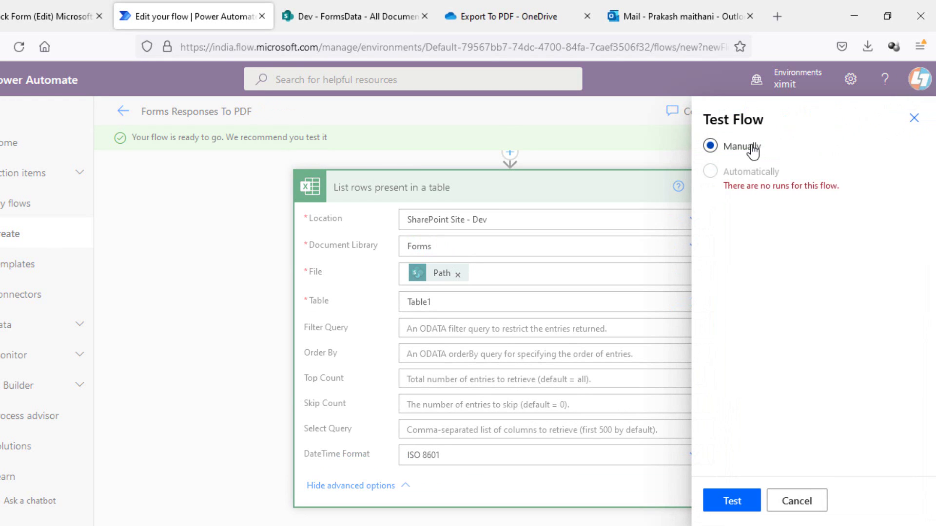
pyautogui.click(746, 502)
pyautogui.click(755, 504)
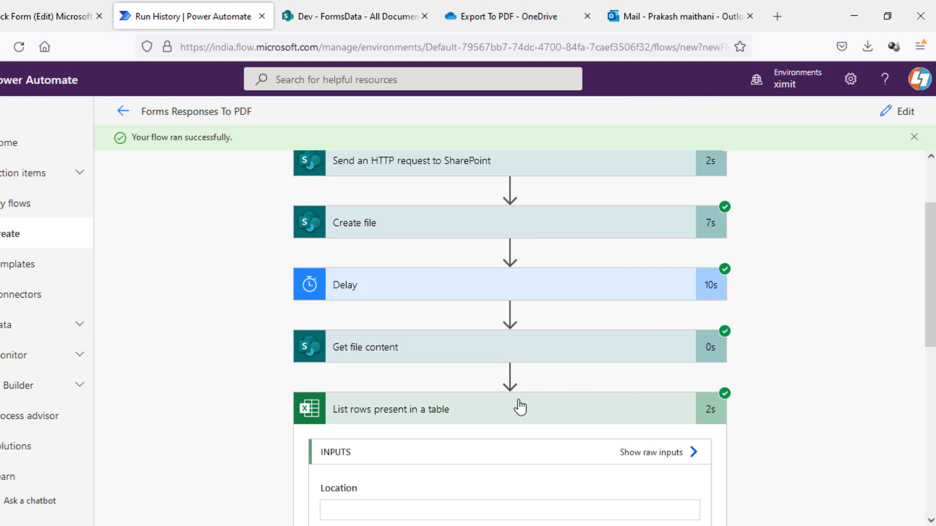
# Step: Copy the List rows step's raw JSON output and switch to Sublime Text
pyautogui.moveTo(928, 268); pyautogui.dragTo(927, 419)
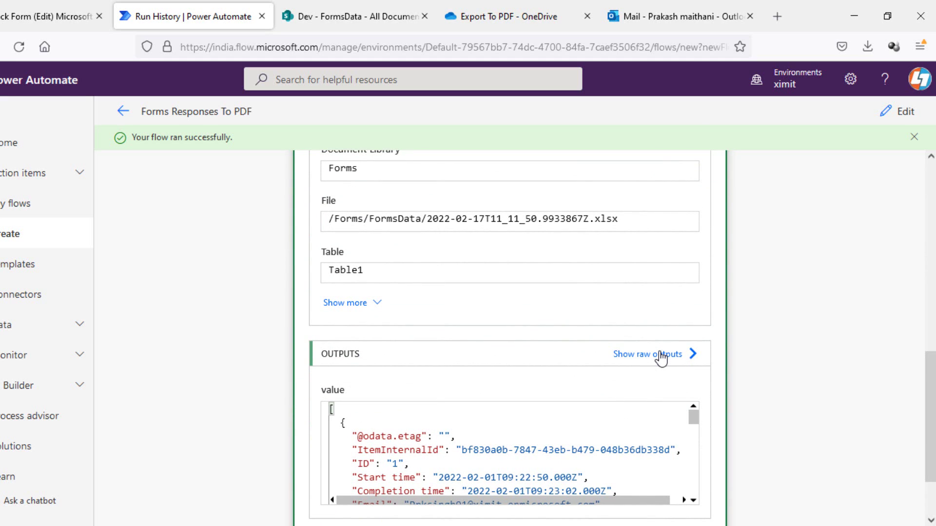
pyautogui.click(661, 358)
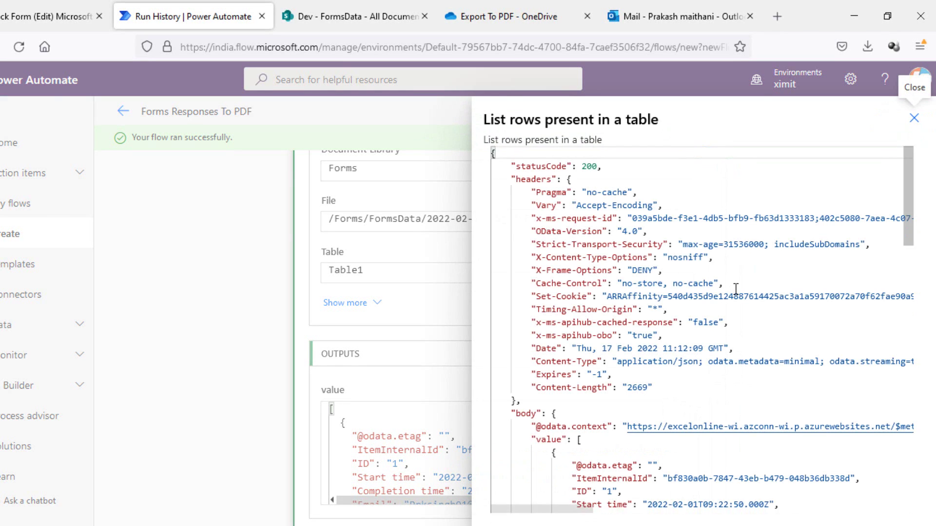
pyautogui.click(706, 273)
pyautogui.hotkey('ctrl', 'a')
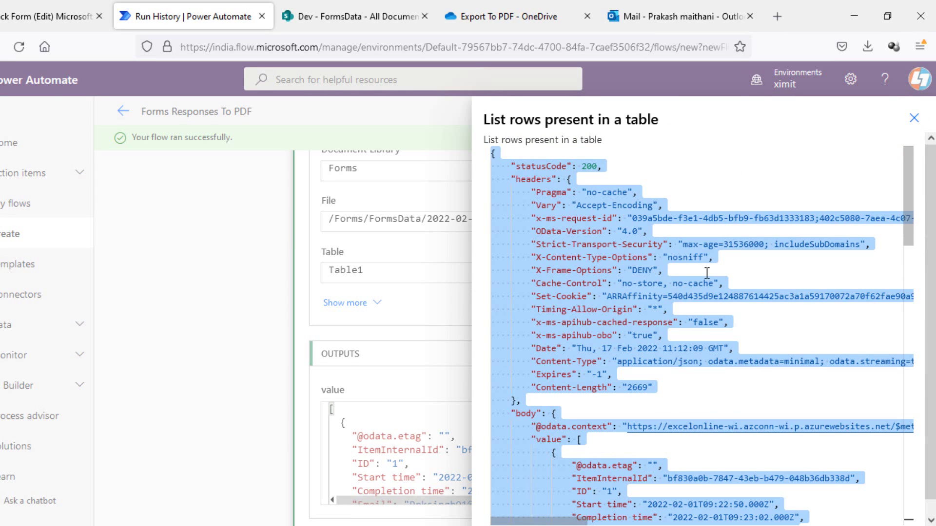
pyautogui.click(914, 118)
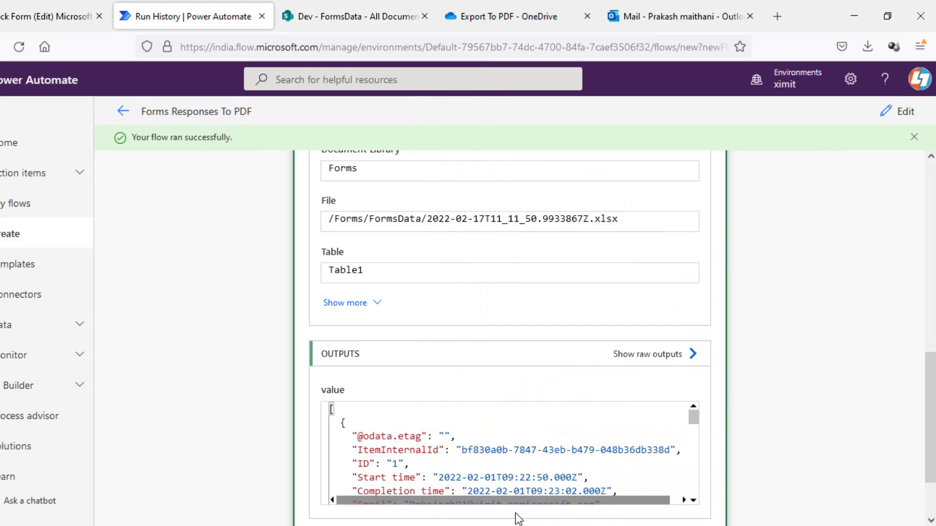
pyautogui.hotkey('alt', 'Tab')
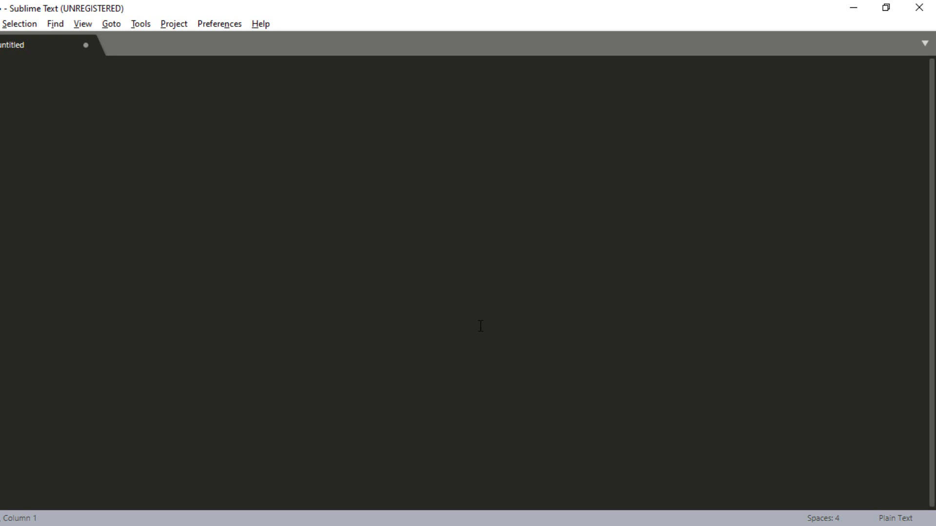
# Step: Paste the raw JSON into Sublime and inspect the first row's Start time value 2022-02-01T09:22:50.000Z
pyautogui.hotkey('ctrl', 'v')
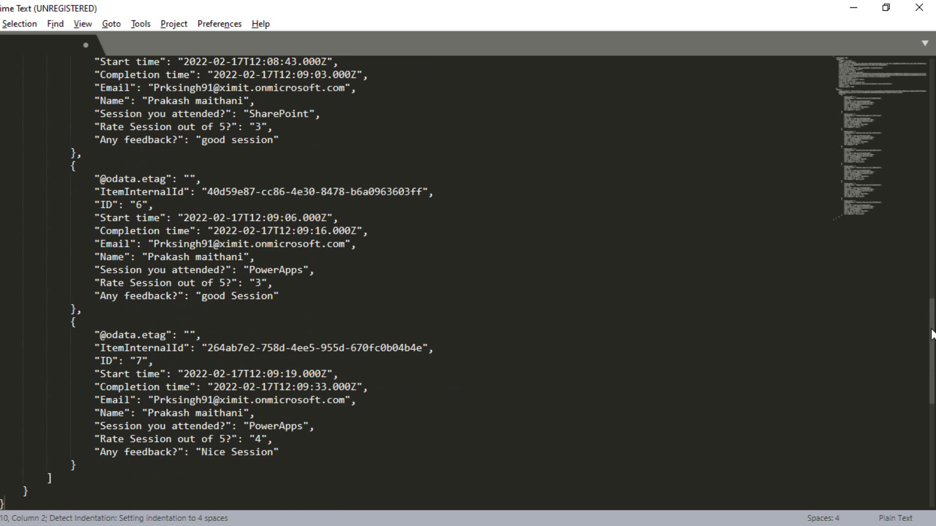
pyautogui.moveTo(931, 332); pyautogui.dragTo(931, 115)
pyautogui.scroll(-3, 67, 186)
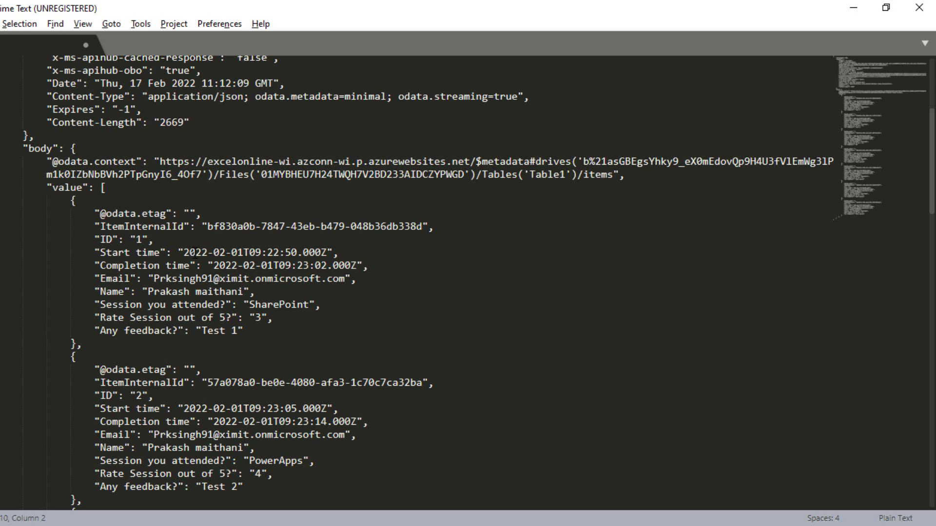
pyautogui.moveTo(186, 252); pyautogui.dragTo(320, 252)
pyautogui.click(258, 249)
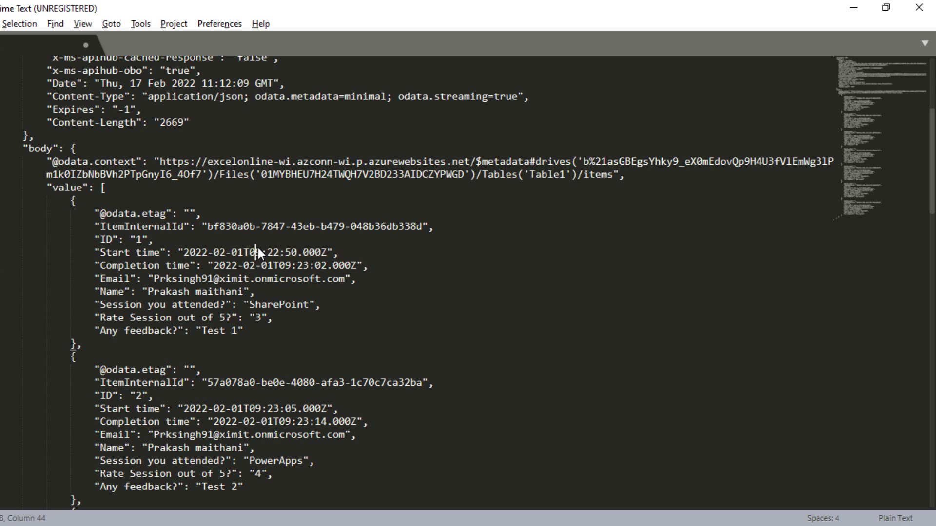
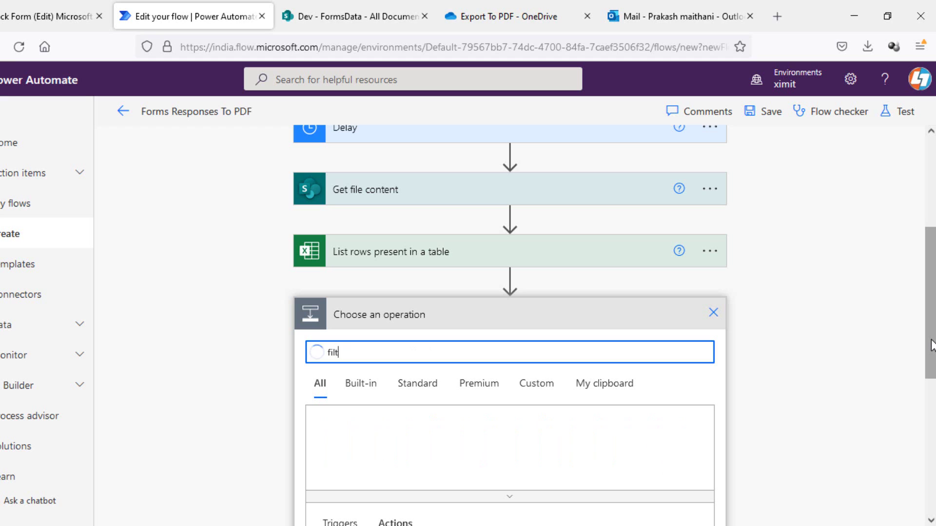
# Step: Add a Filter array step after List rows, using the rows' value as its array
pyautogui.write('ter')
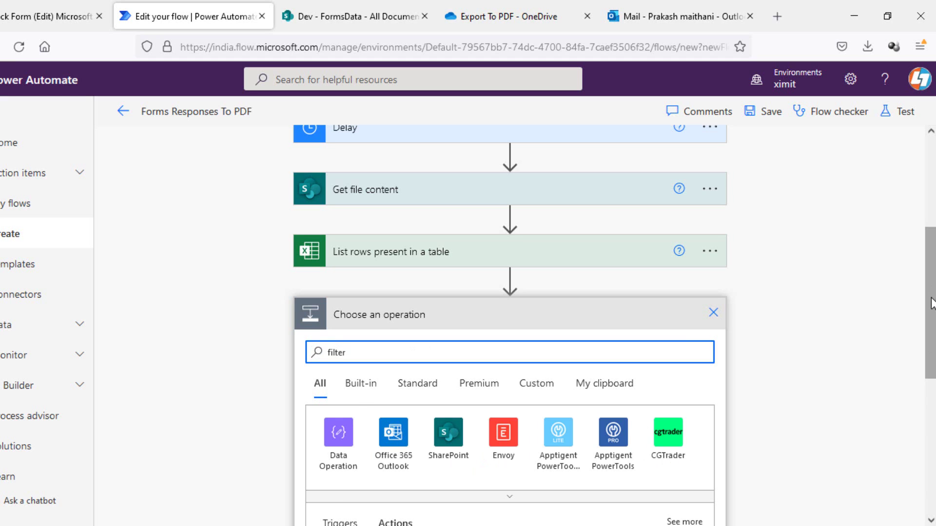
pyautogui.scroll(-3, 466, 463)
pyautogui.click(375, 479)
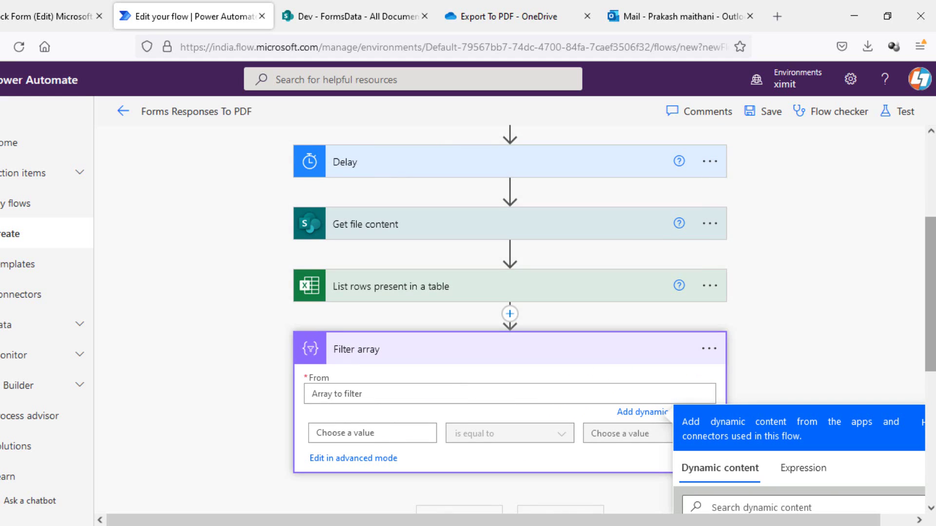
pyautogui.scroll(-3, 739, 453)
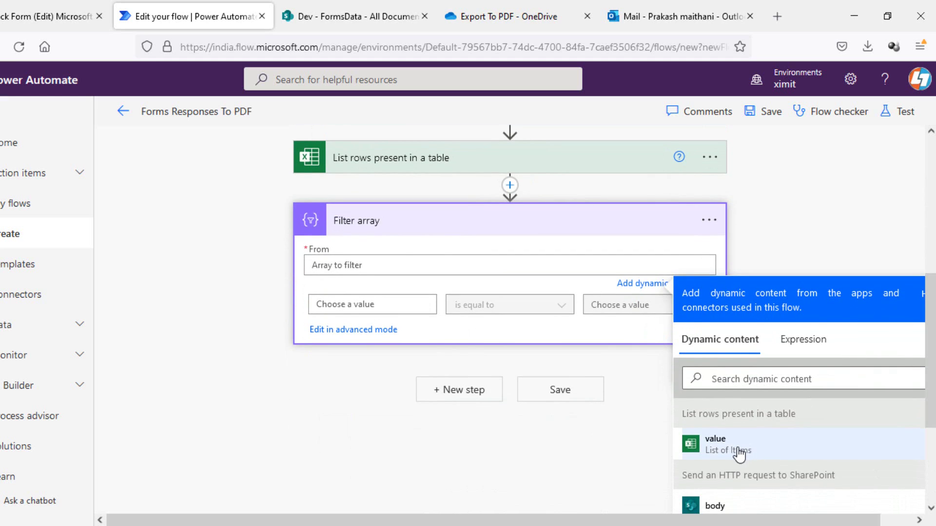
pyautogui.click(740, 453)
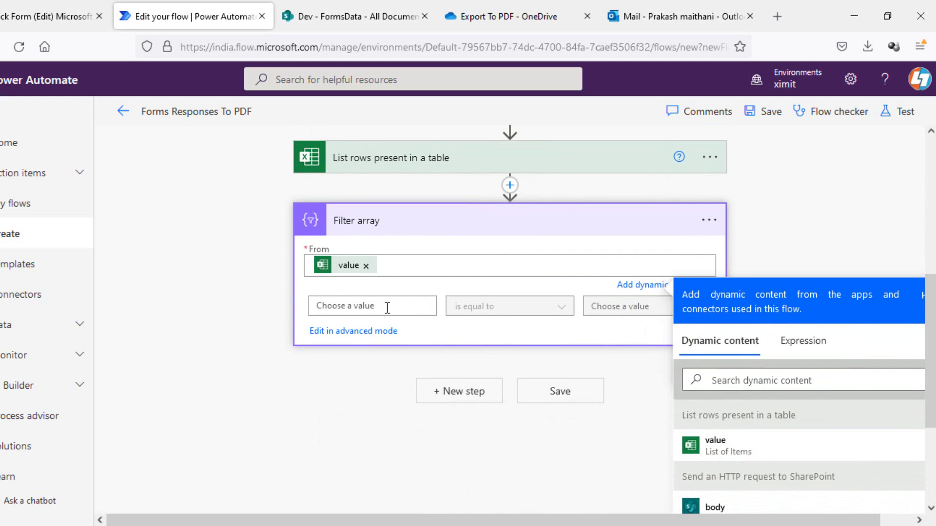
# Step: Set the condition's left side to int(item()?['Rate Session out of 5?'])
pyautogui.click(387, 308)
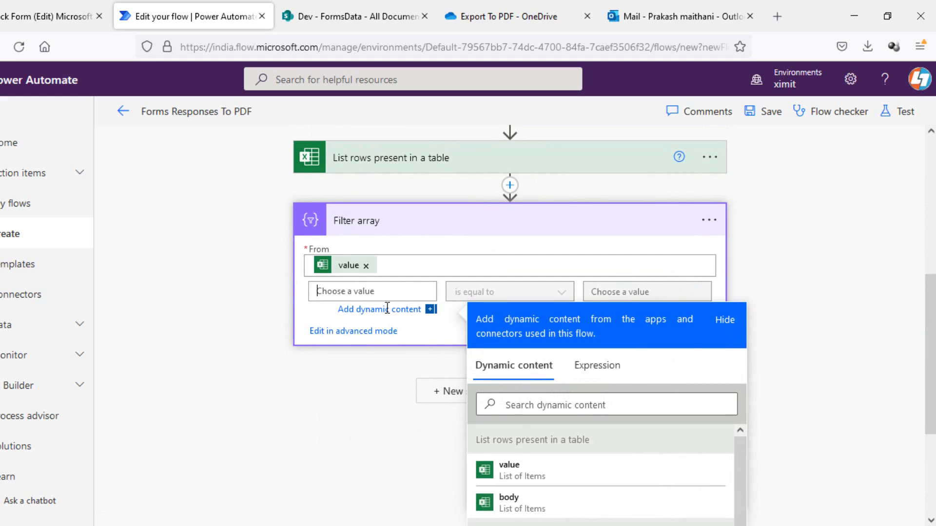
pyautogui.click(603, 376)
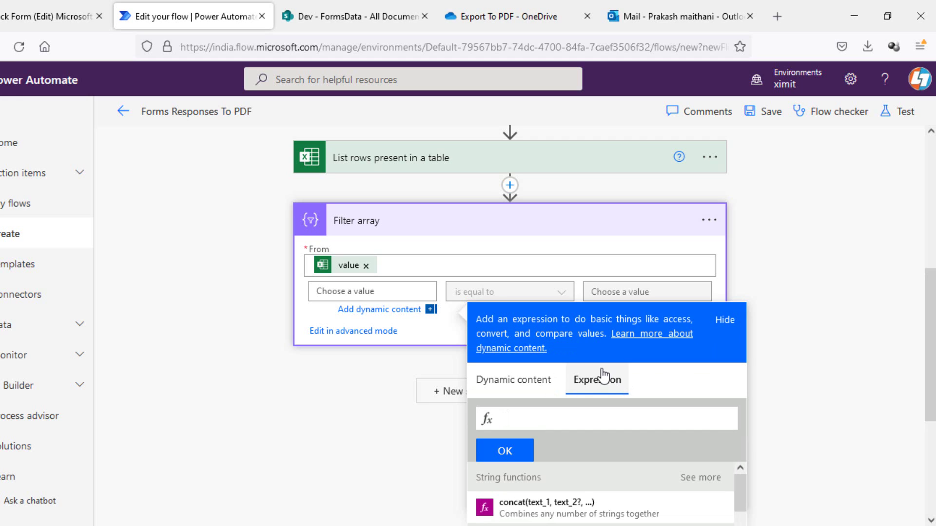
pyautogui.write("item()?[''")
pyautogui.write('Rate Session out of 5?')
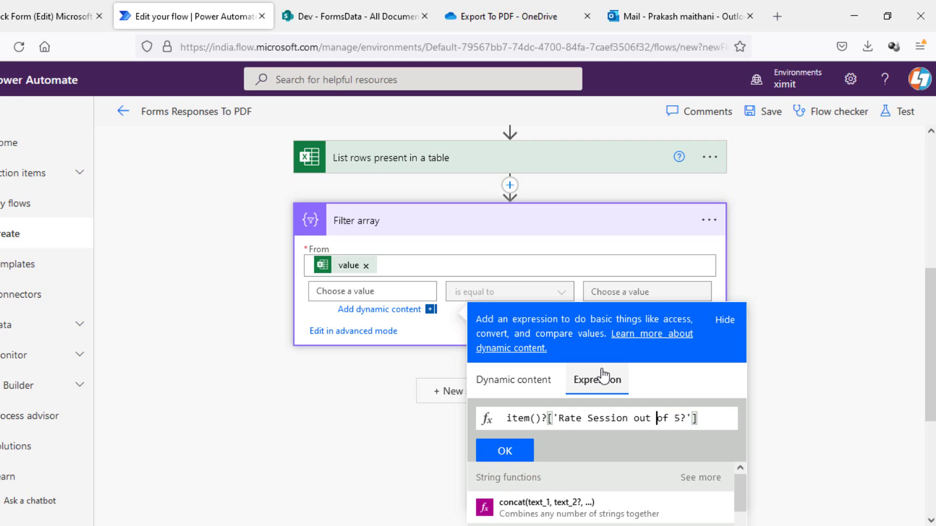
pyautogui.press('Left')
pyautogui.press('Left')
pyautogui.press('Left')
pyautogui.press('Left')
pyautogui.press('Left')
pyautogui.press('Left')
pyautogui.press('Left')
pyautogui.press('Left')
pyautogui.press('Left')
pyautogui.press('Left')
pyautogui.press('Left')
pyautogui.press('Left')
pyautogui.press('Left')
pyautogui.press('Left')
pyautogui.press('Left')
pyautogui.press('Left')
pyautogui.press('Left')
pyautogui.press('Left')
pyautogui.press('Left')
pyautogui.press('Left')
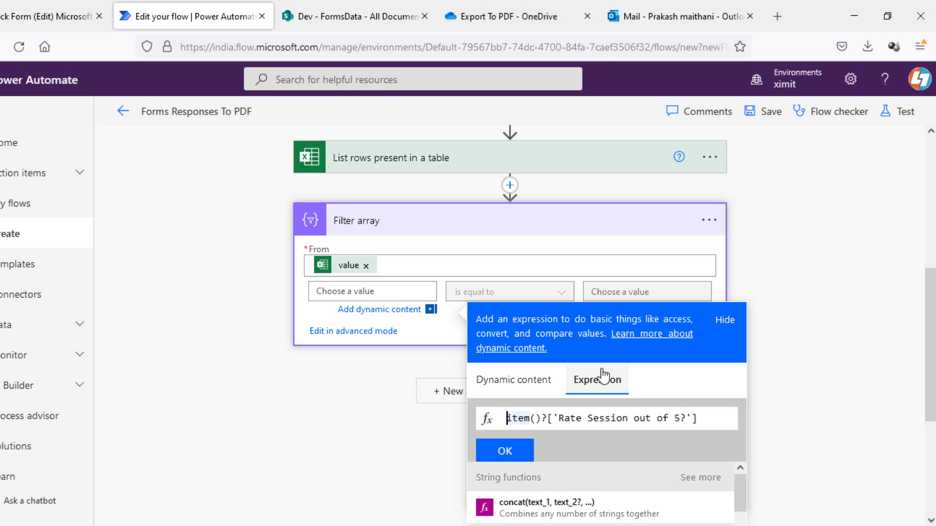
pyautogui.write('int')
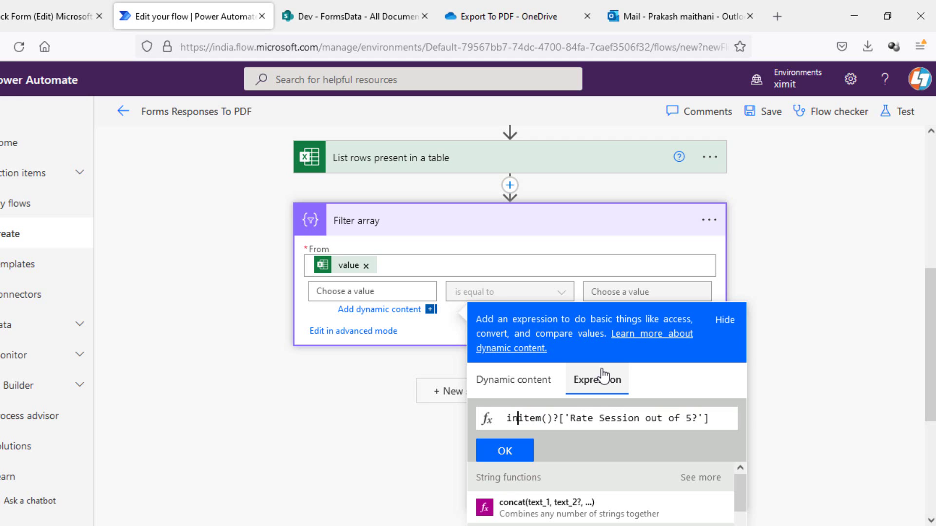
pyautogui.write('(')
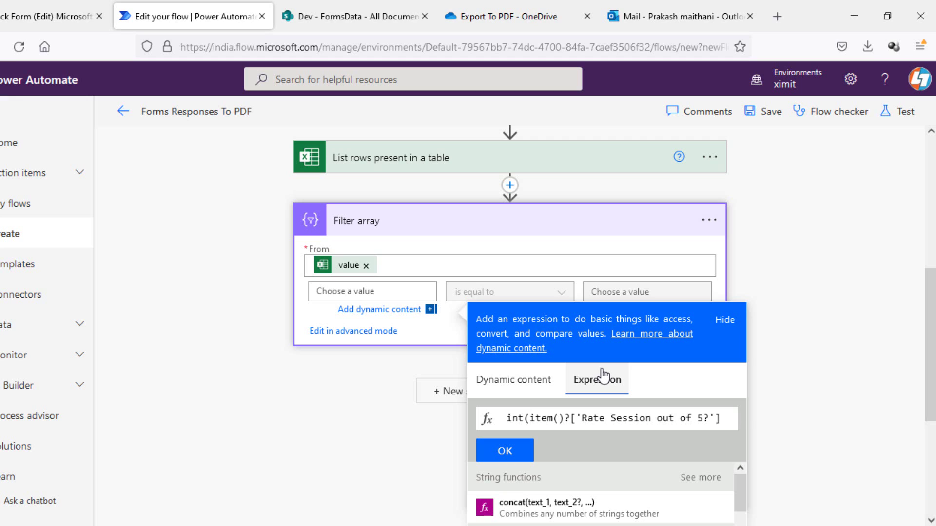
pyautogui.press('Right')
pyautogui.press('Right')
pyautogui.press('Right')
pyautogui.press('Right')
pyautogui.press('Right')
pyautogui.press('Right')
pyautogui.press('Right')
pyautogui.press('Right')
pyautogui.press('Right')
pyautogui.press('Right')
pyautogui.press('Right')
pyautogui.press('Right')
pyautogui.press('Right')
pyautogui.press('Right')
pyautogui.press('Right')
pyautogui.press('Right')
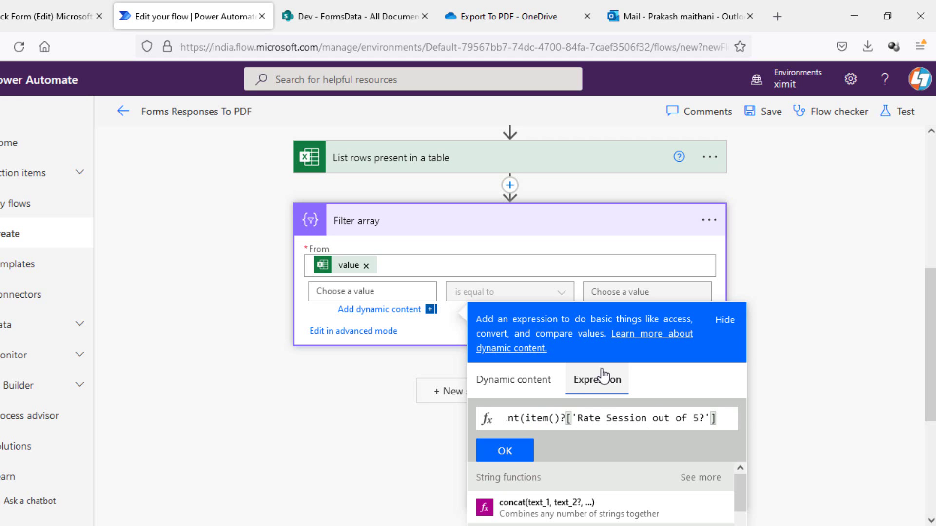
pyautogui.write(')')
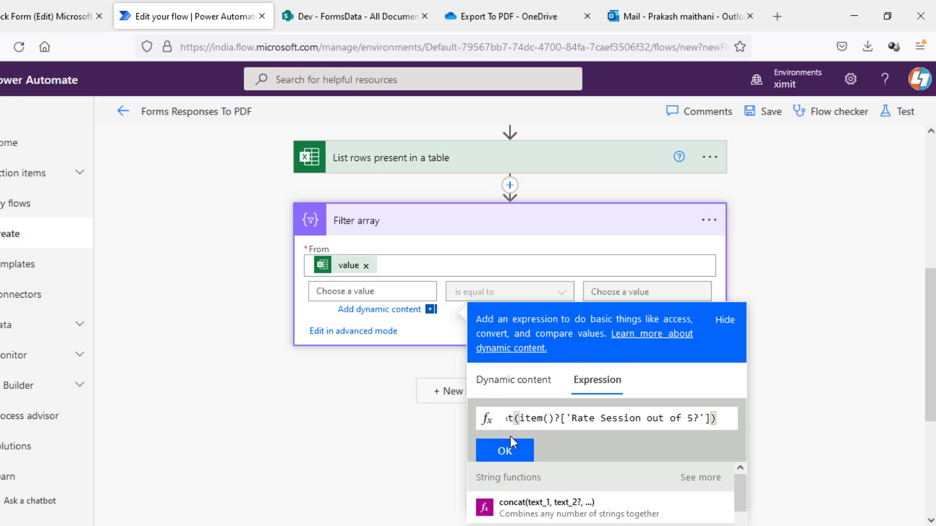
pyautogui.click(505, 451)
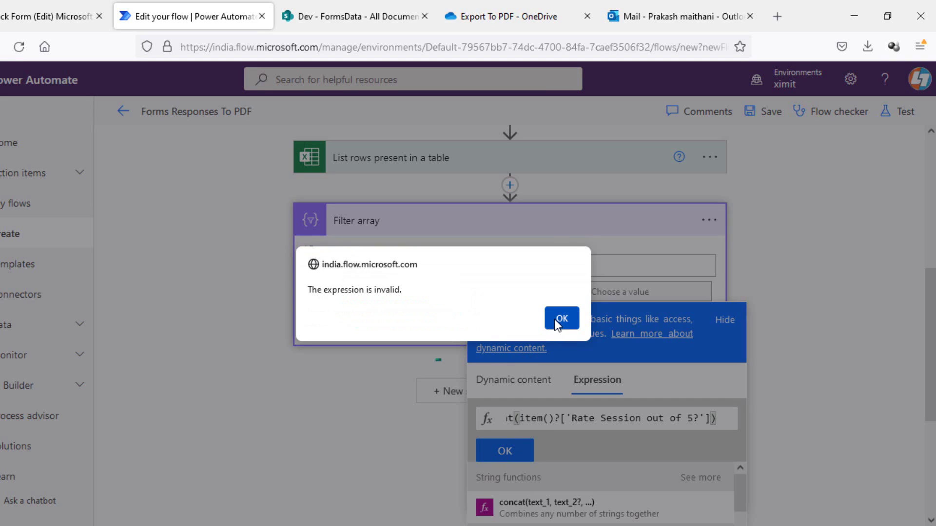
pyautogui.click(556, 319)
pyautogui.click(504, 450)
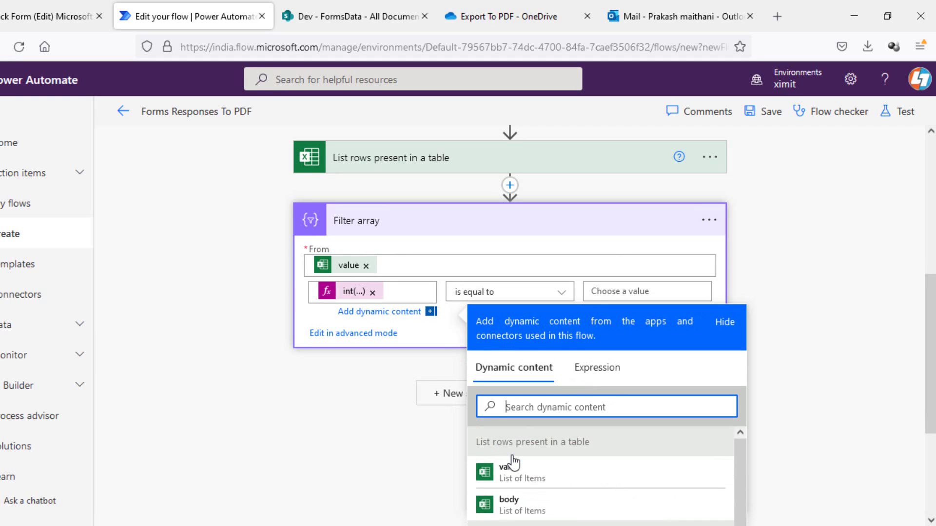
pyautogui.click(449, 332)
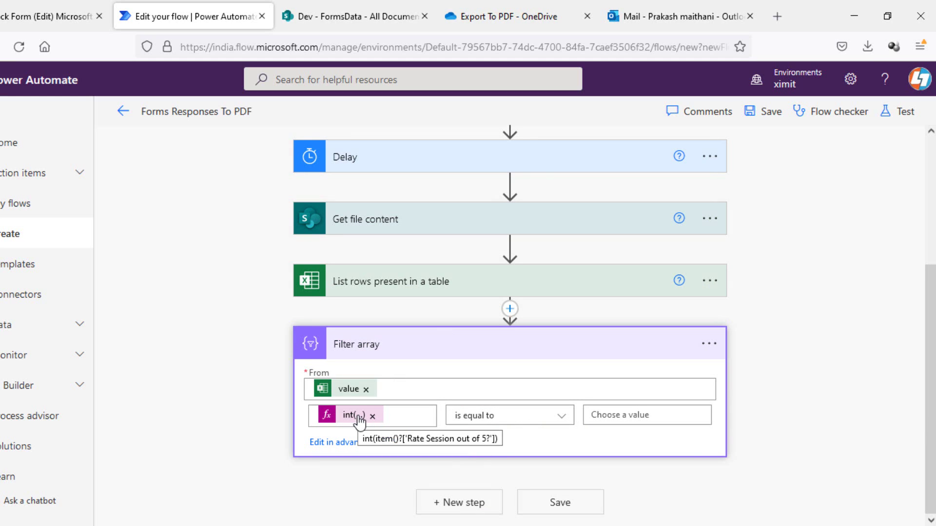
# Step: Make the condition 'is equal to 3' and save the flow
pyautogui.click(619, 413)
pyautogui.write('5')
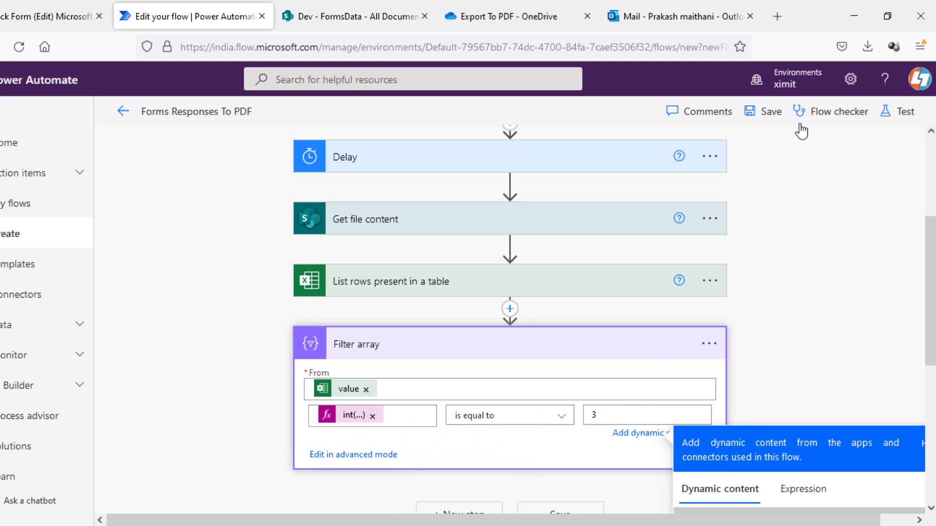
pyautogui.click(772, 117)
# Step: Add a Select step after Filter array with the filtered Body as its From input
pyautogui.scroll(-4, 930, 359)
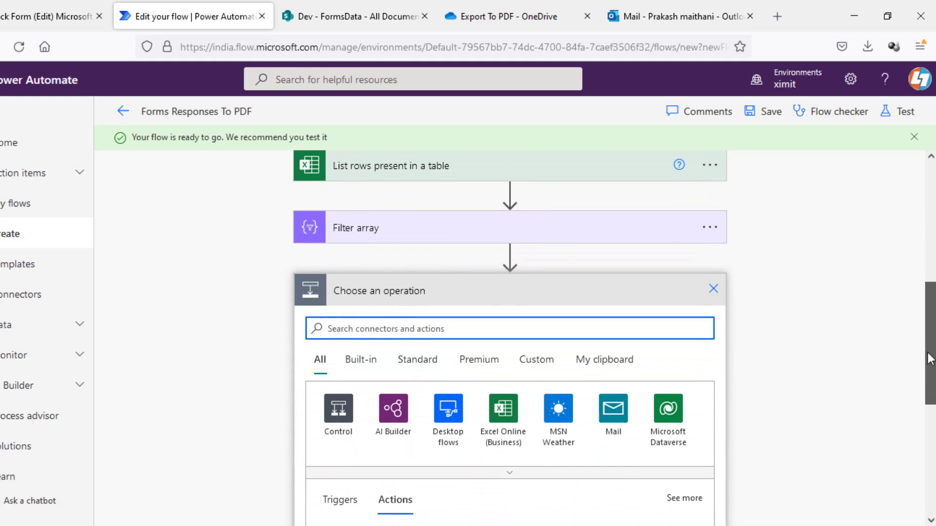
pyautogui.write('select')
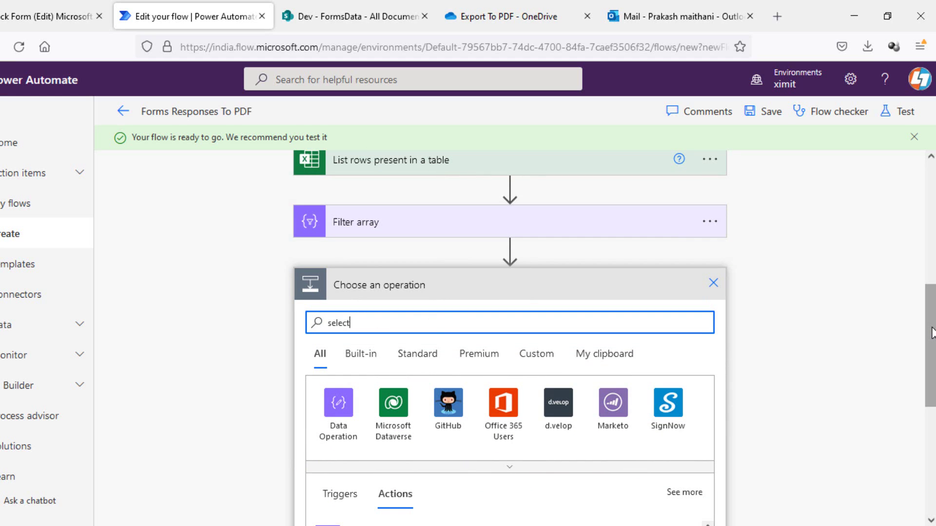
pyautogui.scroll(-3, 930, 351)
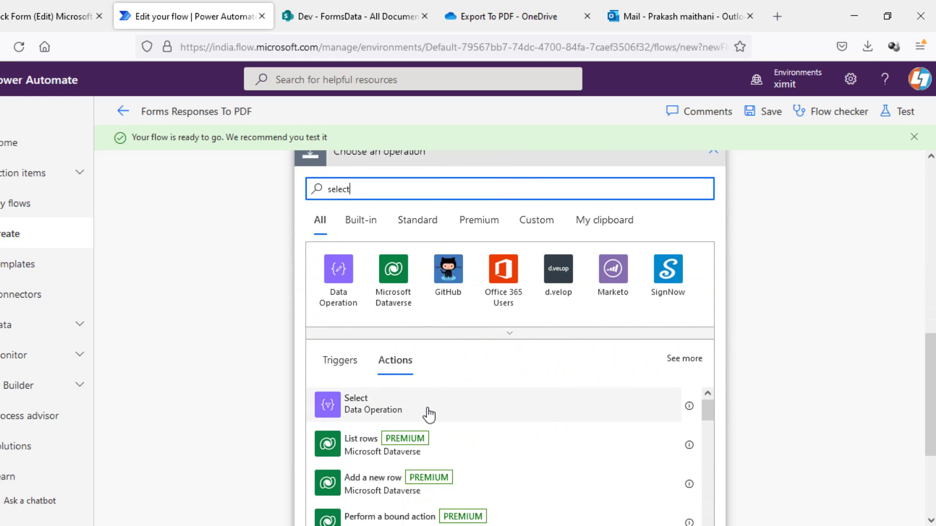
pyautogui.click(429, 414)
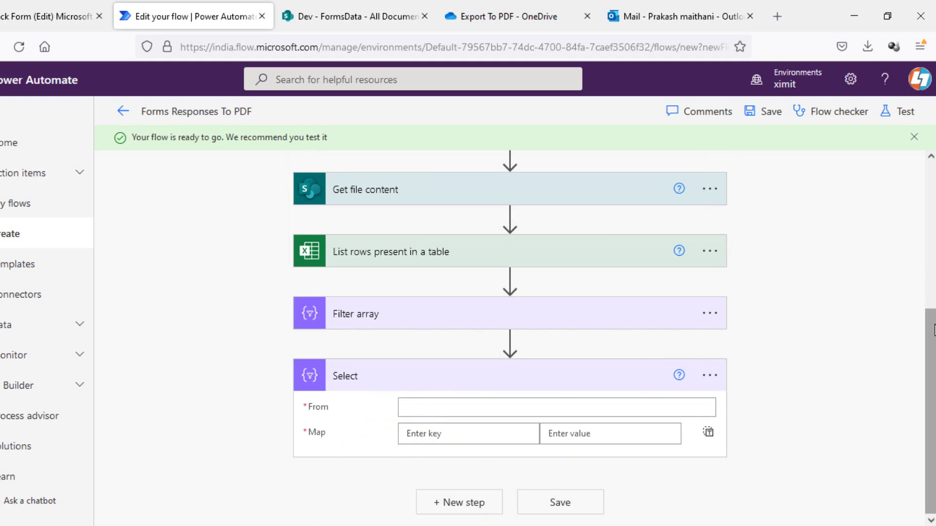
pyautogui.click(585, 405)
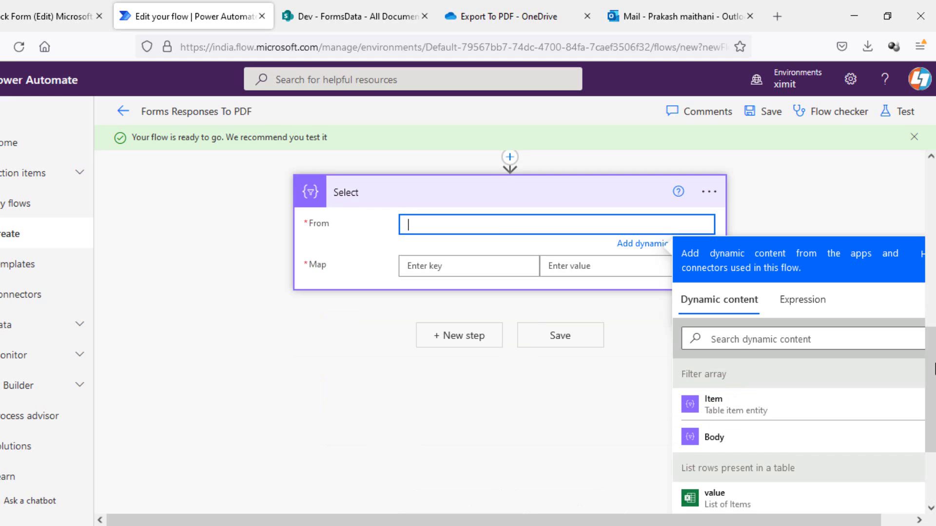
pyautogui.click(726, 441)
# Step: Copy the 'Start time' field name from the sample JSON output
pyautogui.hotkey('alt', 'Tab')
pyautogui.moveTo(161, 252); pyautogui.dragTo(100, 252)
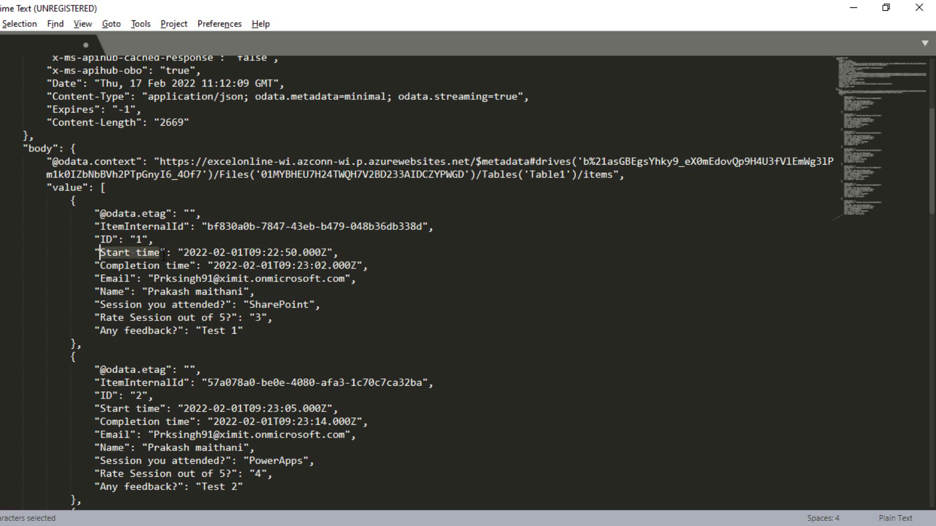
pyautogui.hotkey('ctrl', 'c')
pyautogui.hotkey('alt', 'Tab')
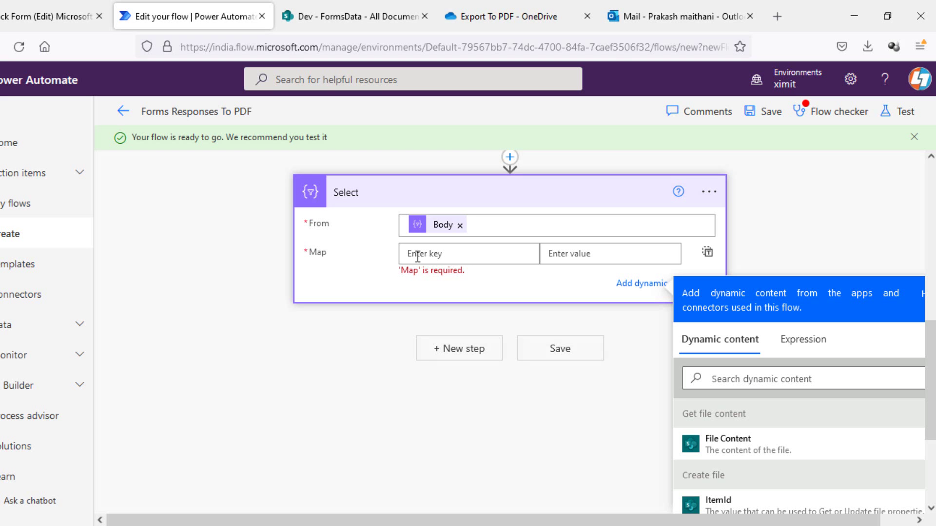
# Step: Add map key 'Start time' with value expression item()?['Start time']
pyautogui.click(414, 253)
pyautogui.hotkey('ctrl', 'v')
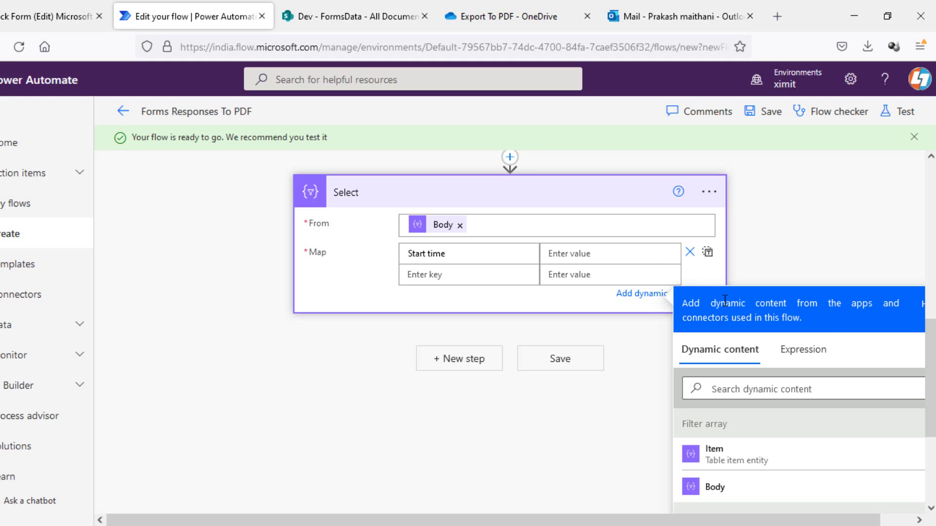
pyautogui.click(796, 355)
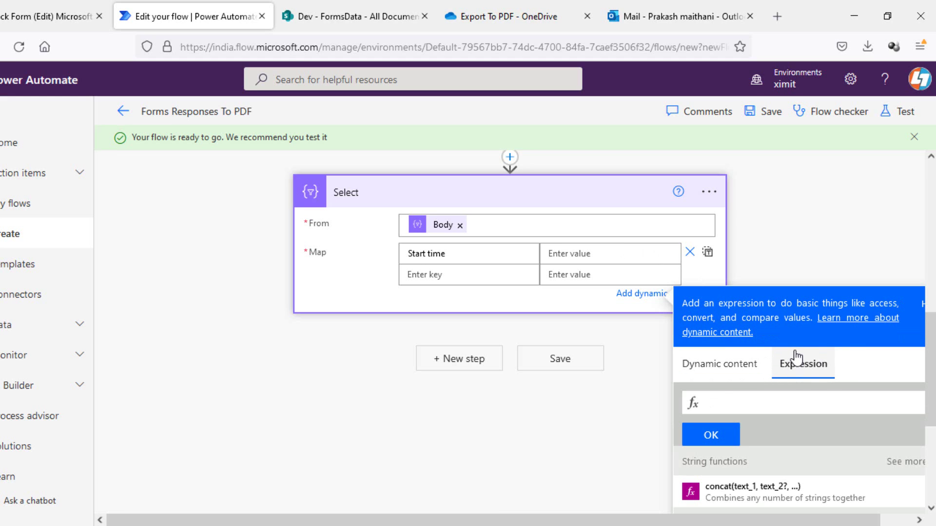
pyautogui.write("item()?['")
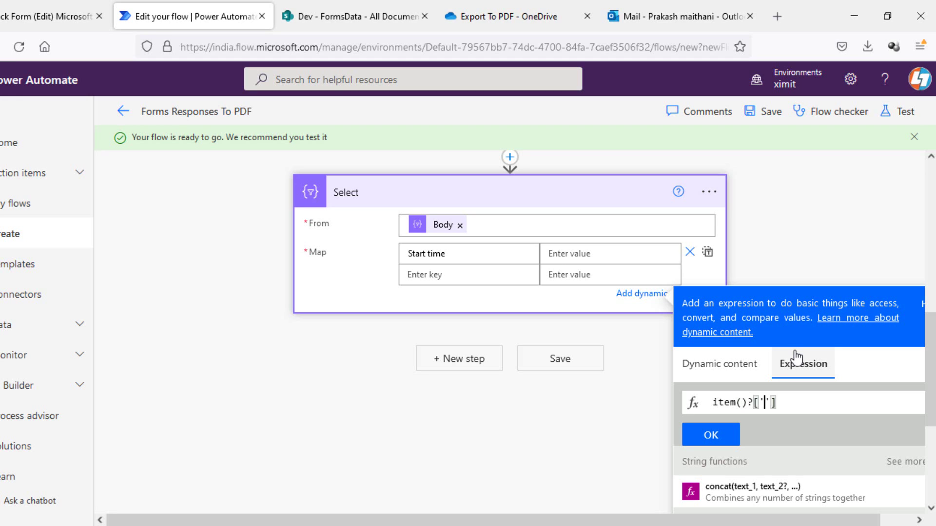
pyautogui.write('Start time')
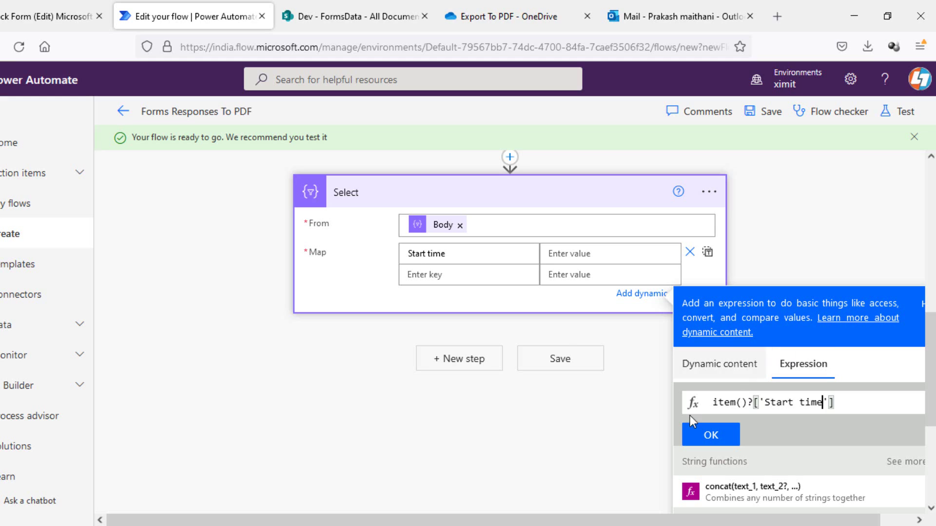
pyautogui.hotkey('alt', 'Tab')
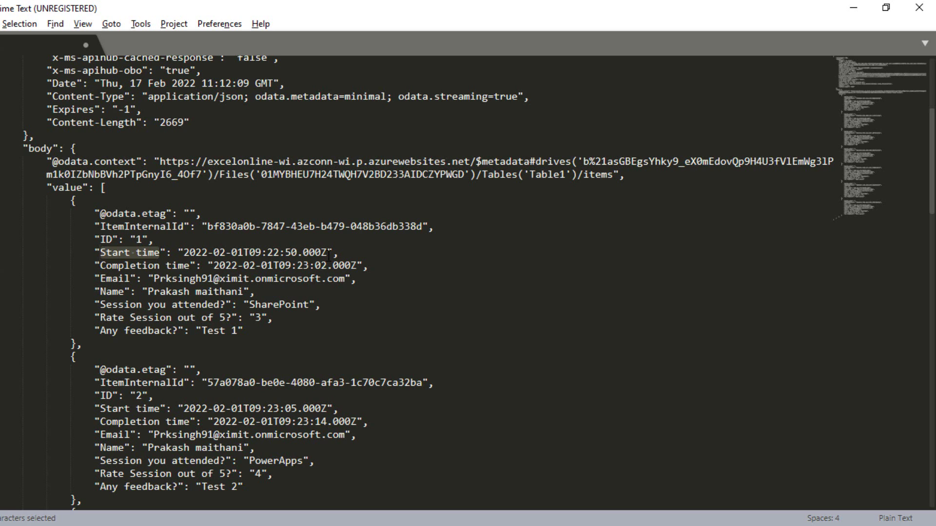
# Step: Copy formatDateTime(item()?['Start Time'],'MM/dd/yyyy hh:mm:ss tt') from Notepad
pyautogui.hotkey('alt', 'Tab')
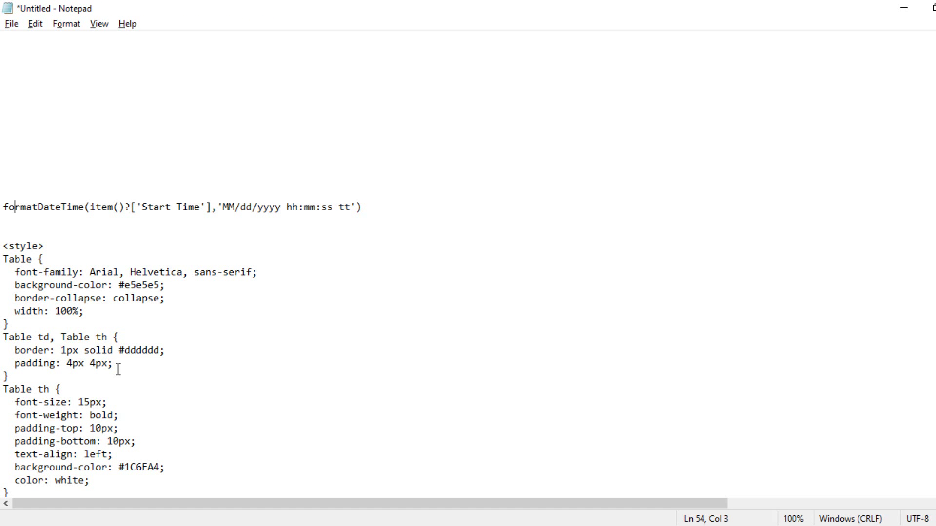
pyautogui.press('End')
pyautogui.press('Left')
pyautogui.hotkey('shift', 'Left')
pyautogui.hotkey('shift', 'Left')
pyautogui.hotkey('shift', 'Left')
pyautogui.hotkey('shift', 'Left')
pyautogui.hotkey('shift', 'Left')
pyautogui.hotkey('shift', 'Left')
pyautogui.hotkey('shift', 'Left')
pyautogui.hotkey('shift', 'Left')
pyautogui.hotkey('shift', 'Left')
pyautogui.hotkey('shift', 'Left')
pyautogui.hotkey('shift', 'Left')
pyautogui.hotkey('shift', 'Left')
pyautogui.hotkey('shift', 'Left')
pyautogui.hotkey('shift', 'Left')
pyautogui.hotkey('shift', 'Left')
pyautogui.hotkey('shift', 'Left')
pyautogui.hotkey('shift', 'Left')
pyautogui.hotkey('shift', 'Left')
pyautogui.hotkey('shift', 'Left')
pyautogui.hotkey('shift', 'Left')
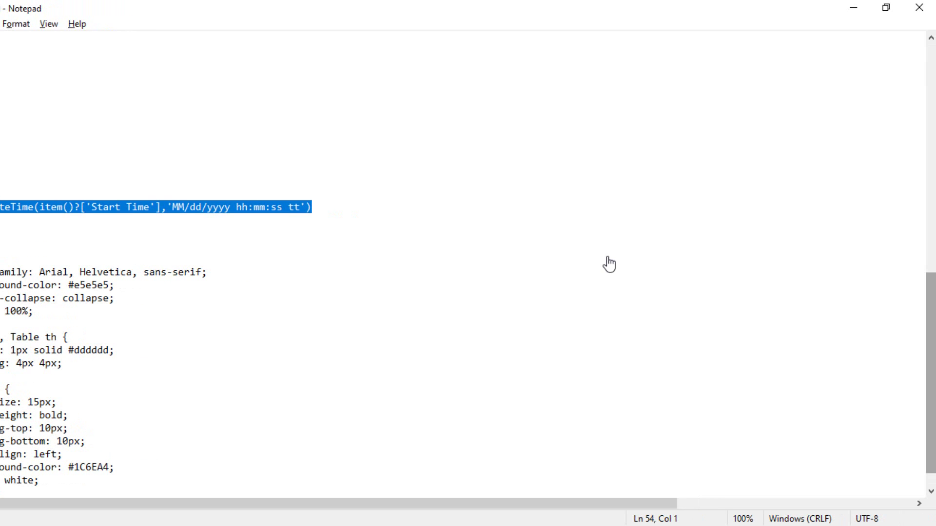
pyautogui.hotkey('alt', 'Tab')
pyautogui.hotkey('alt', 'Tab')
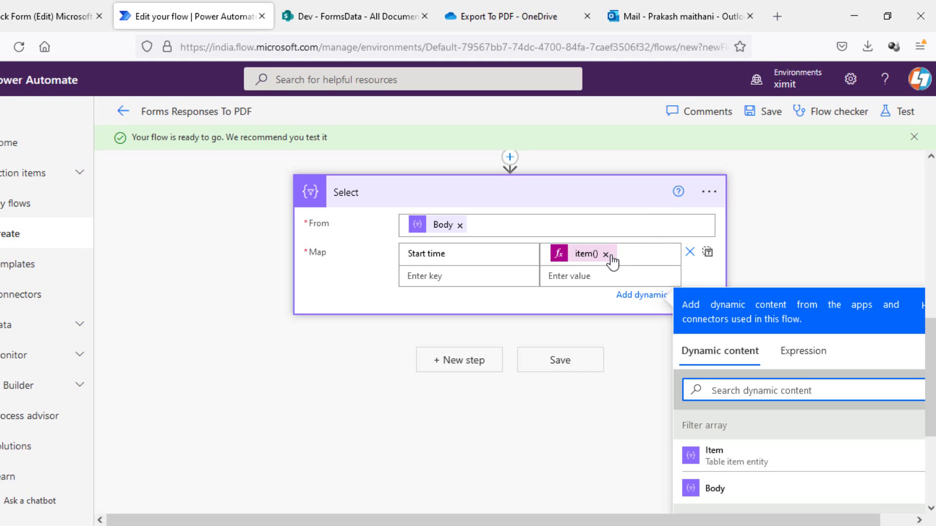
# Step: Replace the Start time value with the pasted formatDateTime expression
pyautogui.click(612, 262)
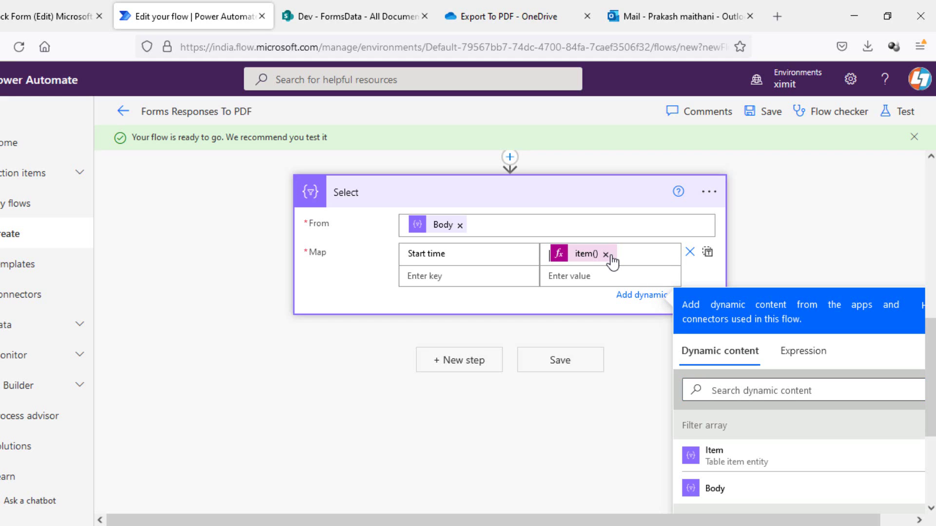
pyautogui.click(606, 254)
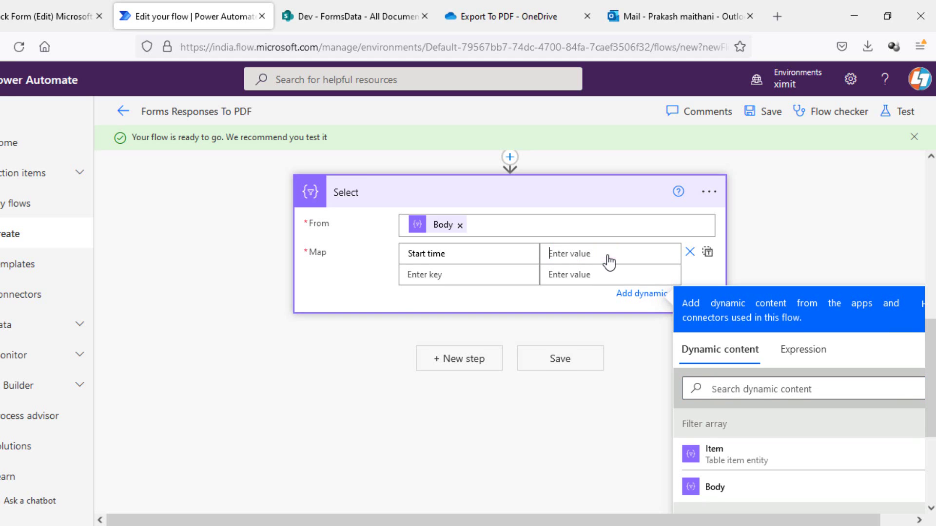
pyautogui.click(809, 358)
pyautogui.hotkey('ctrl', 'v')
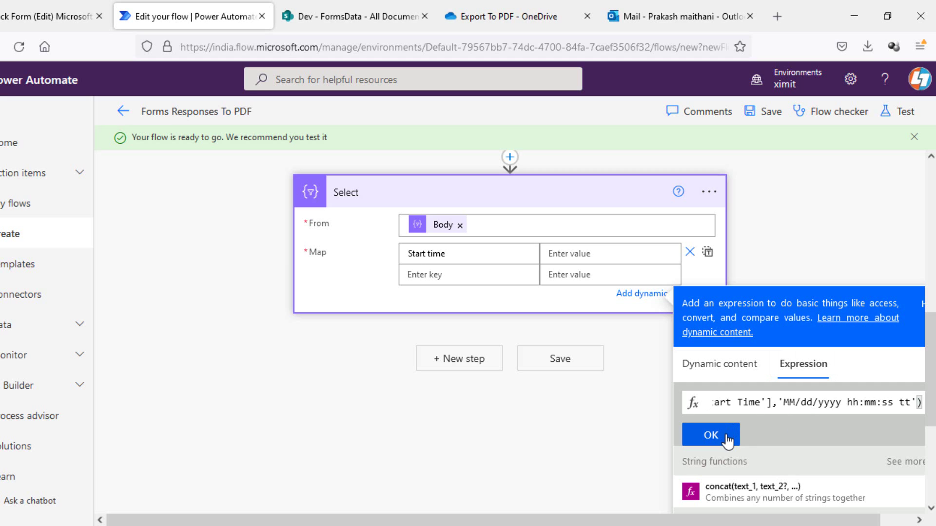
pyautogui.click(749, 402)
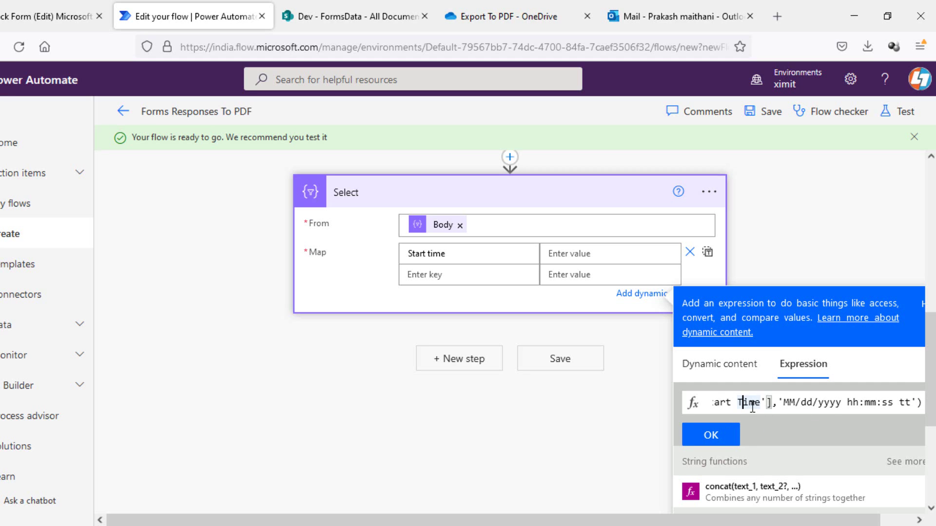
pyautogui.press('Home')
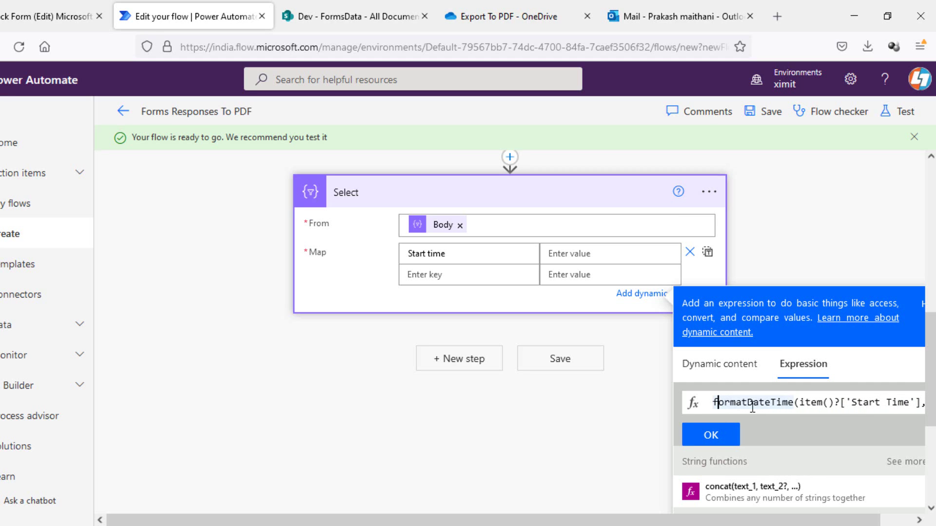
pyautogui.press('Right')
pyautogui.press('Right')
pyautogui.press('Right')
pyautogui.press('Right')
pyautogui.press('Right')
pyautogui.press('Right')
pyautogui.press('Right')
pyautogui.press('Right')
pyautogui.press('Right')
pyautogui.press('Right')
pyautogui.press('Right')
pyautogui.press('Right')
pyautogui.press('Right')
pyautogui.press('Right')
pyautogui.press('Right')
pyautogui.press('Right')
pyautogui.press('Right')
pyautogui.press('Right')
pyautogui.press('Right')
pyautogui.press('Right')
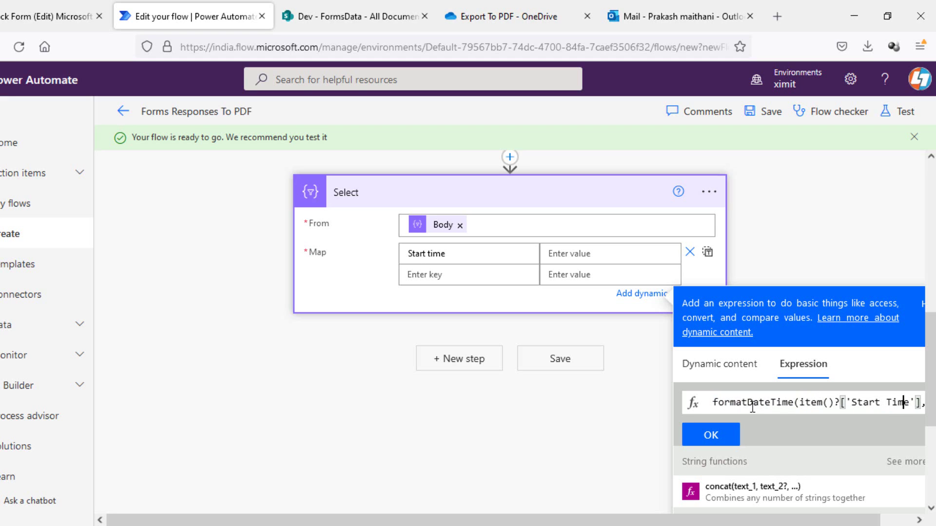
pyautogui.press('Right')
pyautogui.press('Right')
pyautogui.press('Right')
pyautogui.press('Right')
pyautogui.press('Right')
pyautogui.press('Right')
pyautogui.press('Right')
pyautogui.press('Right')
pyautogui.press('Right')
pyautogui.press('Right')
pyautogui.press('Right')
pyautogui.press('Right')
pyautogui.press('Right')
pyautogui.press('Right')
pyautogui.press('Right')
pyautogui.press('Right')
pyautogui.press('Right')
pyautogui.press('Right')
pyautogui.press('Right')
pyautogui.press('Right')
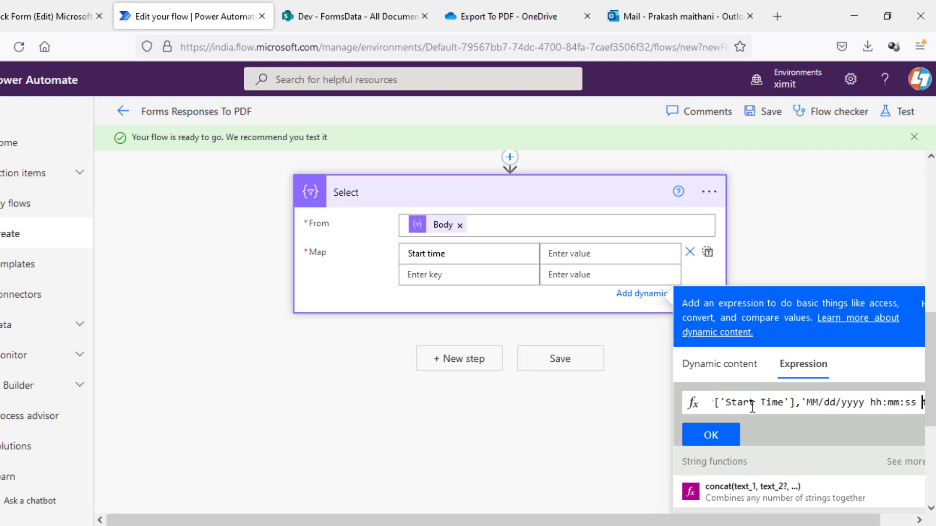
pyautogui.press('Right')
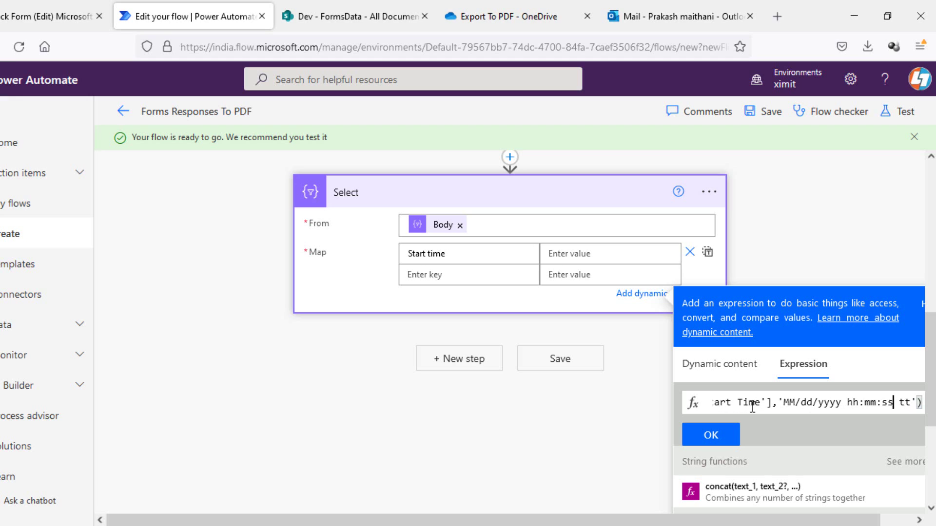
pyautogui.press('Left')
pyautogui.press('Left')
pyautogui.press('Left')
pyautogui.press('Left')
pyautogui.press('Left')
pyautogui.press('Left')
pyautogui.press('Left')
pyautogui.press('Left')
pyautogui.press('Left')
pyautogui.press('Left')
pyautogui.press('Left')
pyautogui.press('Left')
pyautogui.press('Left')
pyautogui.press('Left')
pyautogui.press('Left')
pyautogui.press('Left')
pyautogui.press('Right')
pyautogui.press('Right')
pyautogui.press('Right')
pyautogui.hotkey('shift', 'Right')
pyautogui.hotkey('shift', 'Right')
pyautogui.hotkey('shift', 'Right')
pyautogui.press('Right')
pyautogui.press('Right')
pyautogui.press('Right')
pyautogui.press('Right')
pyautogui.press('Right')
pyautogui.press('Right')
pyautogui.press('Right')
pyautogui.press('Right')
pyautogui.press('Right')
pyautogui.press('Right')
pyautogui.press('Right')
pyautogui.click(704, 439)
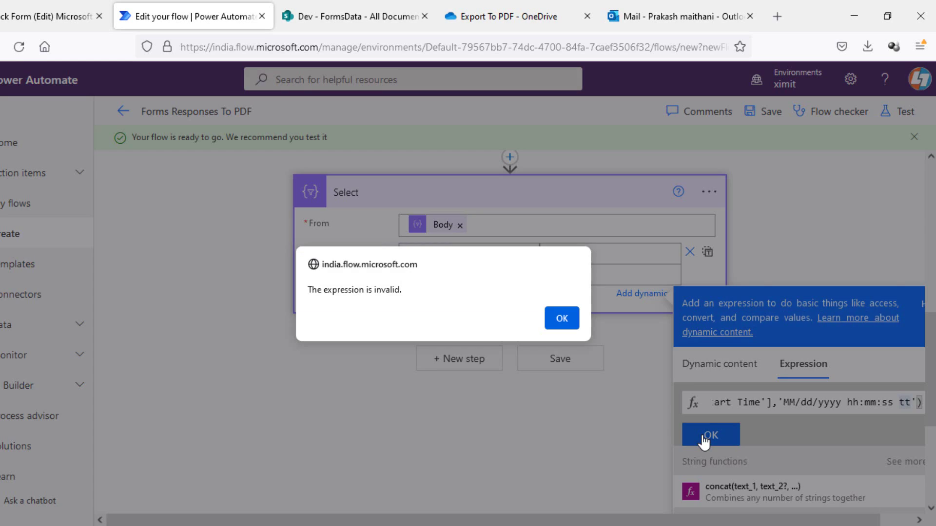
pyautogui.click(561, 318)
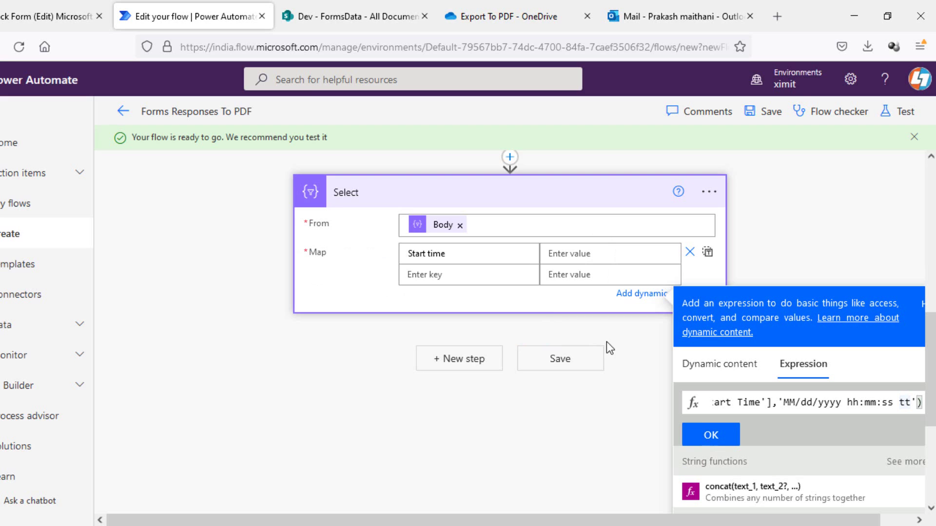
pyautogui.click(704, 435)
# Step: Add a 'Completion time' map key copied from the JSON output
pyautogui.hotkey('alt', 'Tab')
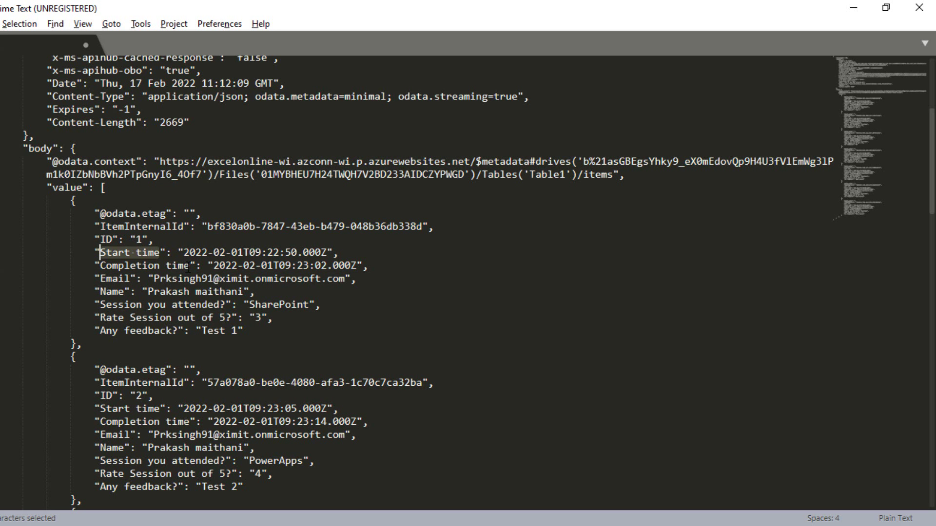
pyautogui.moveTo(188, 266); pyautogui.dragTo(100, 266)
pyautogui.hotkey('ctrl', 'c')
pyautogui.hotkey('alt', 'Tab')
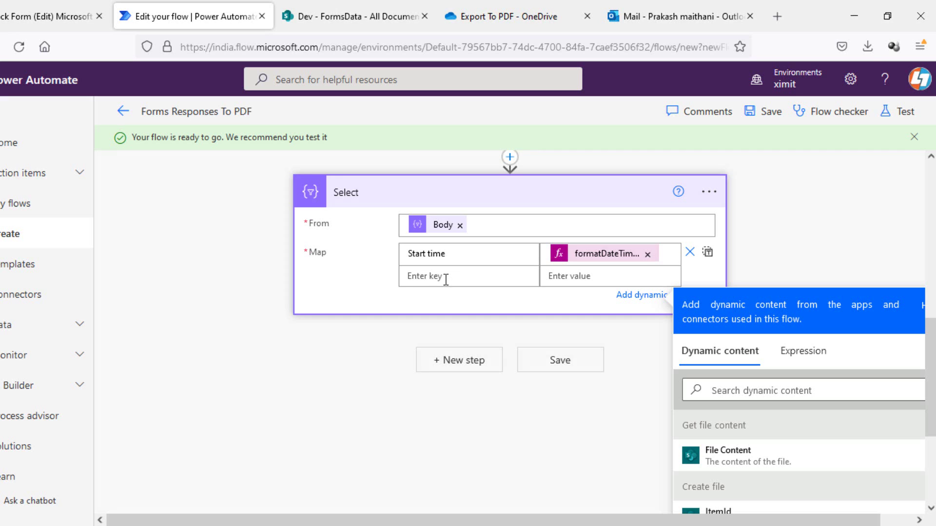
pyautogui.click(445, 279)
pyautogui.hotkey('ctrl', 'v')
# Step: Set Completion time's value to the same formatDateTime expression using the 'Completion time' column
pyautogui.click(591, 277)
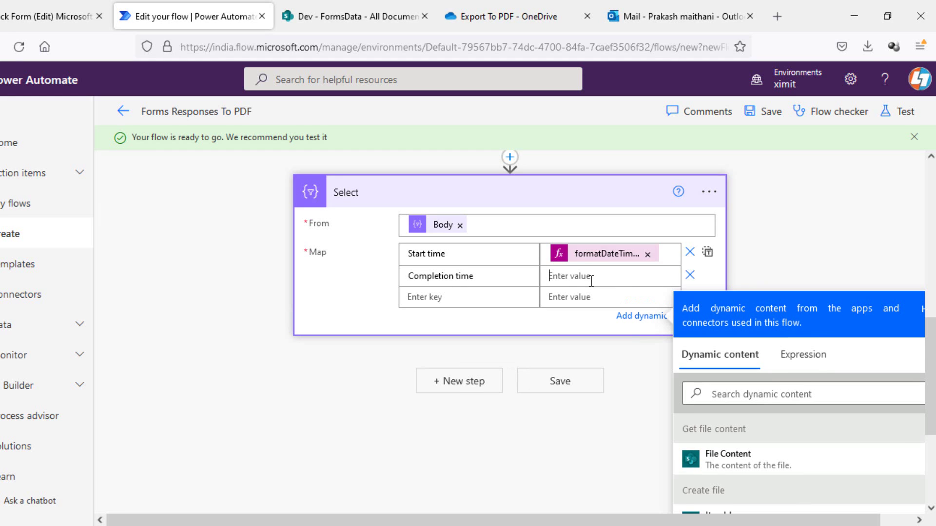
pyautogui.hotkey('alt', 'Tab')
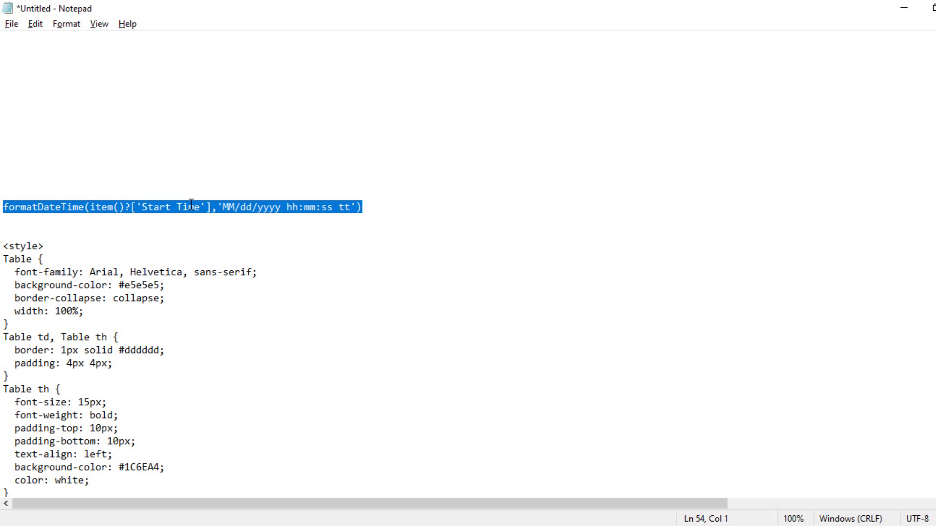
pyautogui.click(191, 208)
pyautogui.doubleClick(191, 208)
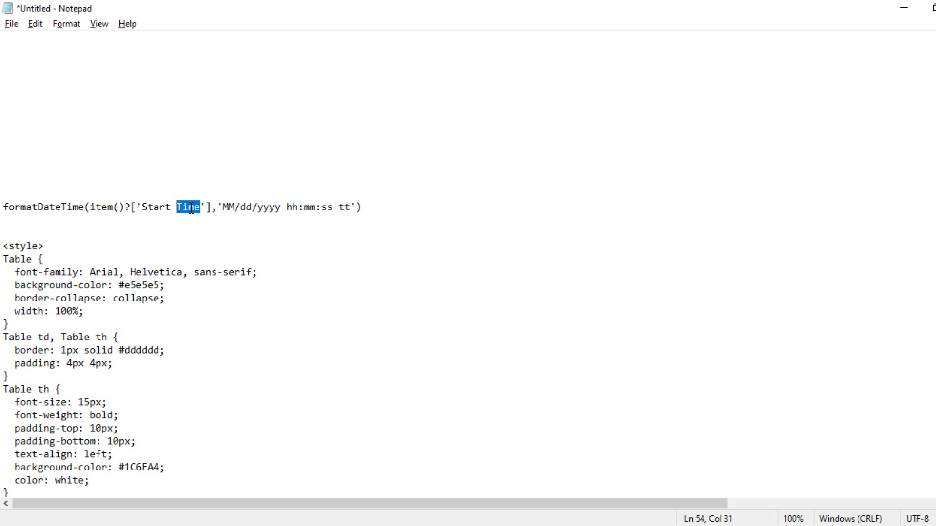
pyautogui.hotkey('shift', 'Left')
pyautogui.hotkey('shift', 'Left')
pyautogui.hotkey('shift', 'Left')
pyautogui.hotkey('shift', 'Left')
pyautogui.hotkey('shift', 'Left')
pyautogui.hotkey('shift', 'Left')
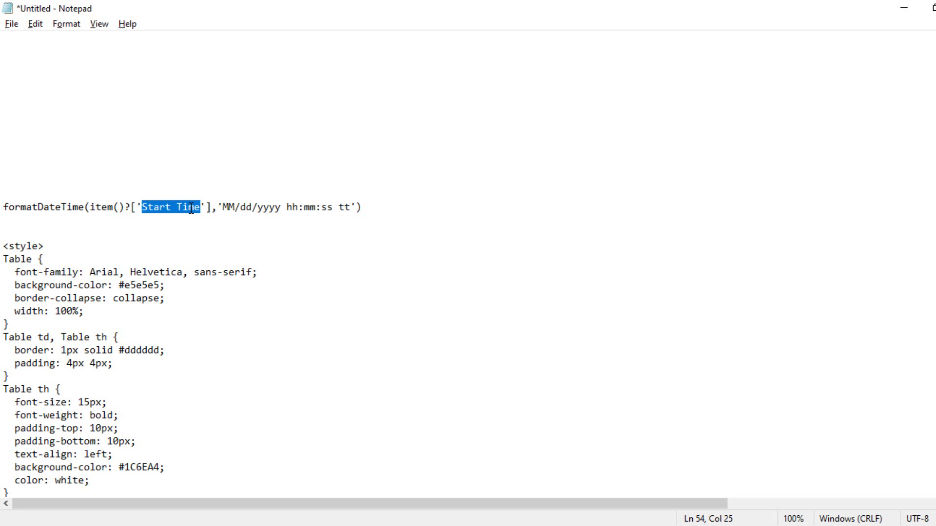
pyautogui.write('Completion time')
pyautogui.press('Right')
pyautogui.press('Right')
pyautogui.press('Right')
pyautogui.press('Right')
pyautogui.press('Right')
pyautogui.press('Right')
pyautogui.press('Right')
pyautogui.press('Right')
pyautogui.press('Right')
pyautogui.press('Right')
pyautogui.press('Right')
pyautogui.press('Right')
pyautogui.press('Right')
pyautogui.press('Right')
pyautogui.press('Right')
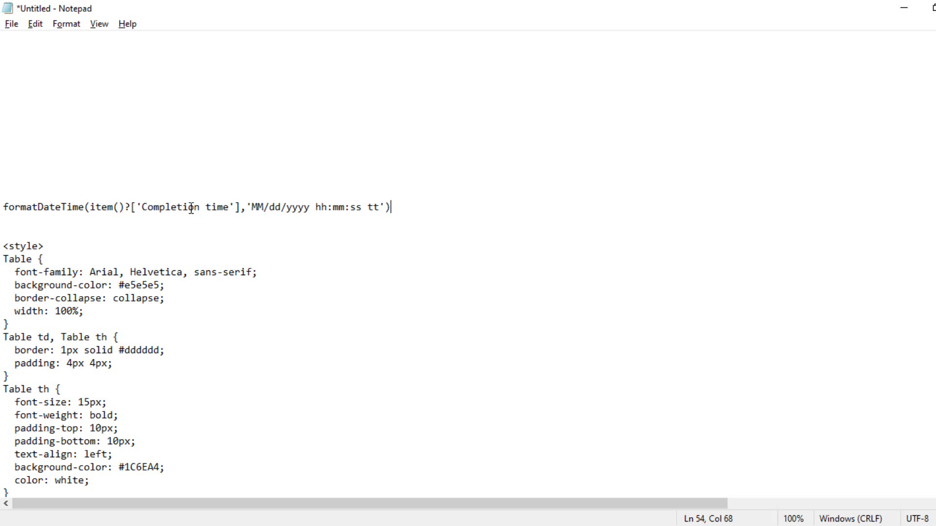
pyautogui.hotkey('ctrl', 'shift', 'Left')
pyautogui.hotkey('ctrl', 'shift', 'Left')
pyautogui.hotkey('ctrl', 'shift', 'Left')
pyautogui.hotkey('ctrl', 'shift', 'Left')
pyautogui.hotkey('ctrl', 'shift', 'Left')
pyautogui.hotkey('ctrl', 'shift', 'Left')
pyautogui.hotkey('ctrl', 'shift', 'Left')
pyautogui.hotkey('ctrl', 'shift', 'Left')
pyautogui.hotkey('ctrl', 'shift', 'Left')
pyautogui.hotkey('ctrl', 'shift', 'Left')
pyautogui.hotkey('ctrl', 'shift', 'Left')
pyautogui.hotkey('ctrl', 'shift', 'Left')
pyautogui.hotkey('ctrl', 'c')
pyautogui.hotkey('alt', 'Tab')
pyautogui.hotkey('ctrl', 'v')
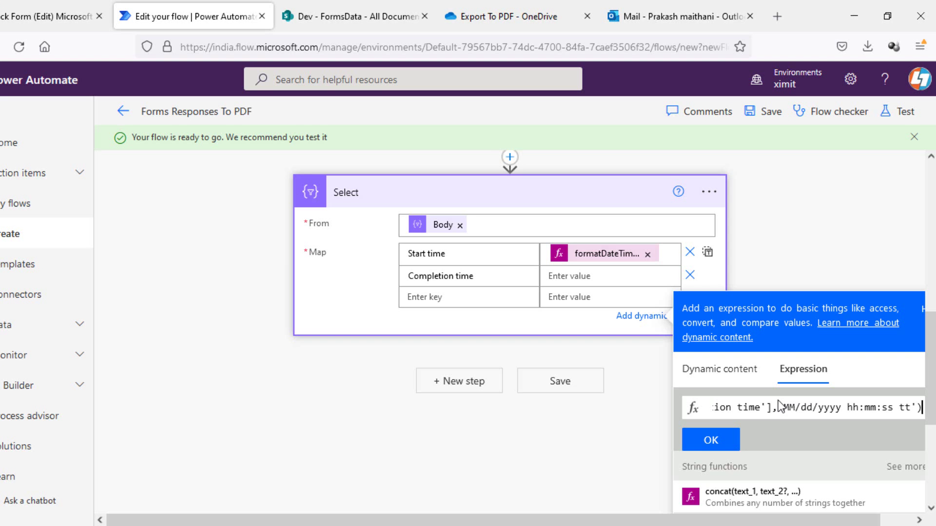
pyautogui.click(710, 438)
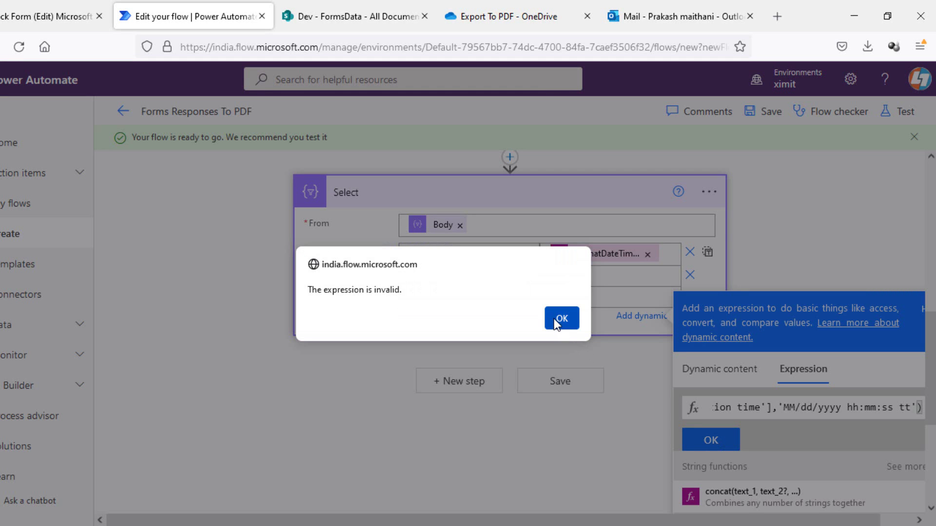
pyautogui.click(561, 318)
pyautogui.click(710, 438)
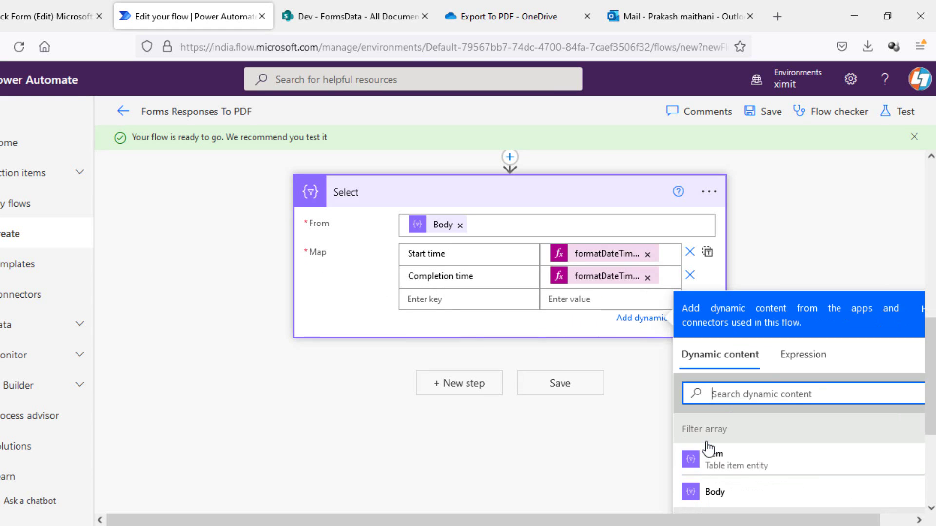
# Step: Add an Email key with value expression item()?['Email']
pyautogui.hotkey('alt', 'Tab')
pyautogui.moveTo(99, 279); pyautogui.dragTo(130, 280)
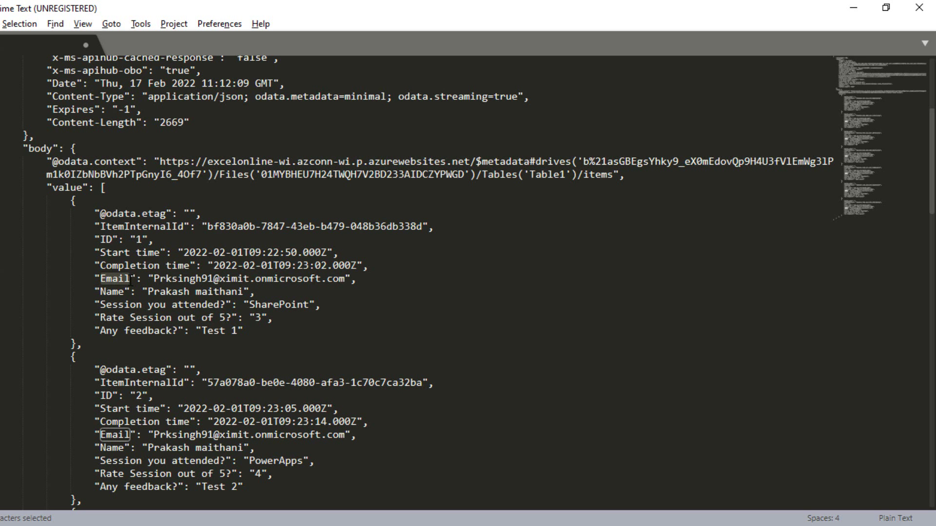
pyautogui.hotkey('ctrl', 'c')
pyautogui.hotkey('alt', 'Tab')
pyautogui.click(792, 408)
pyautogui.write("item()?['")
pyautogui.hotkey('ctrl', 'v')
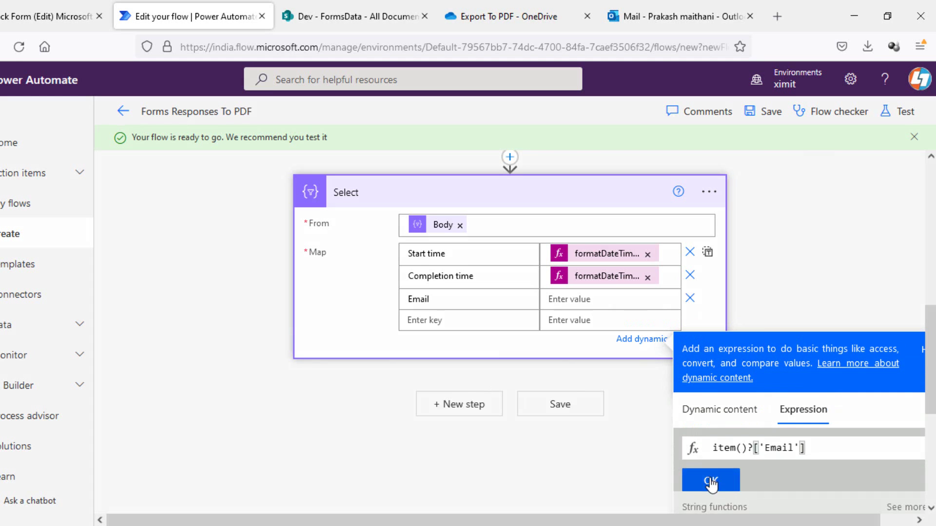
pyautogui.click(710, 483)
# Step: Add a Name key with value expression item()?['Name']
pyautogui.write('Name')
pyautogui.click(609, 322)
pyautogui.write("item()?['Name']")
pyautogui.click(710, 506)
# Step: Add a 'Session Attended' key mapped to item()?['Session you attended'], then collapse Select
pyautogui.click(559, 317)
pyautogui.click(710, 506)
pyautogui.write('Session Att')
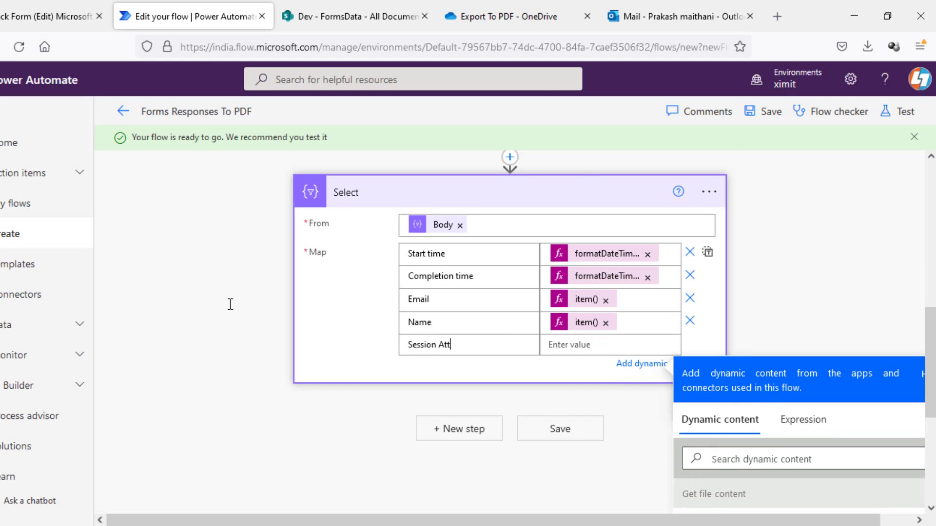
pyautogui.write('ended')
pyautogui.click(609, 344)
pyautogui.click(803, 420)
pyautogui.write("item()?['Session you attended']")
pyautogui.click(712, 429)
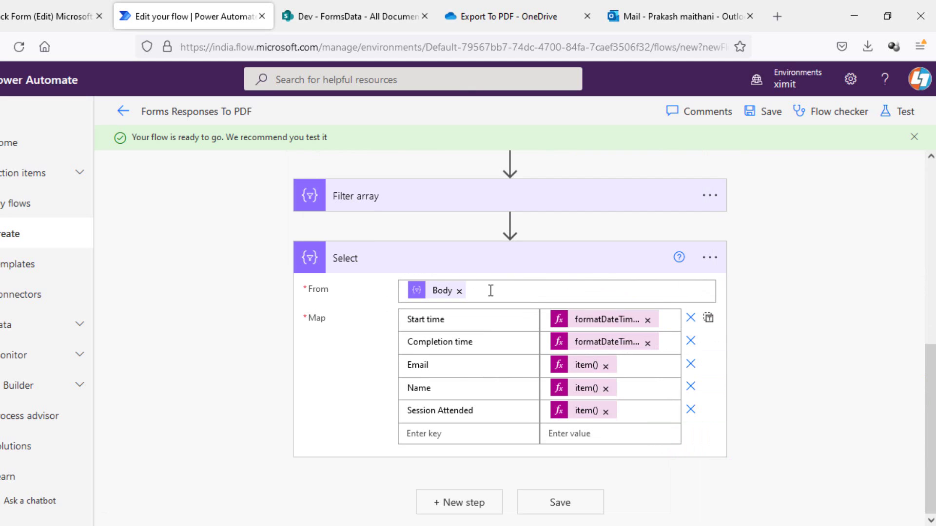
pyautogui.click(474, 266)
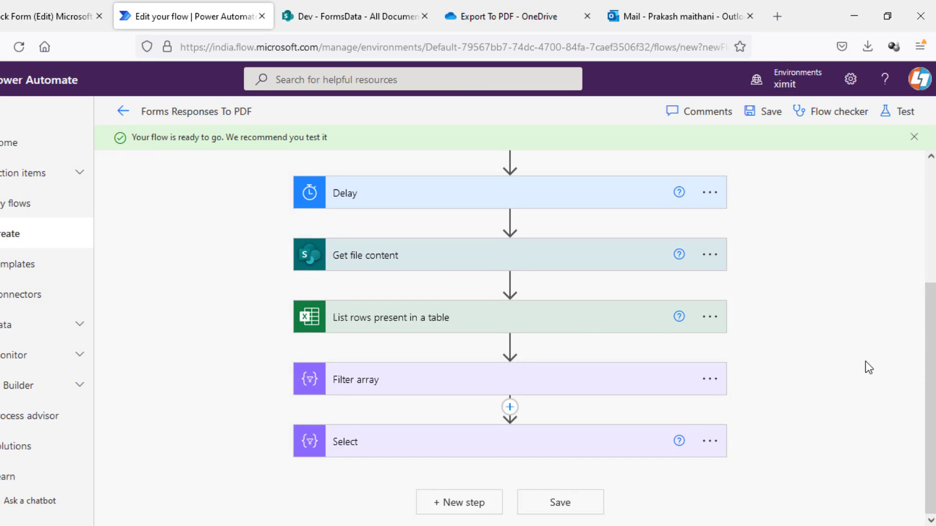
# Step: Add a Create HTML table action, found by searching 'create html', with Select's Output as From
pyautogui.click(461, 503)
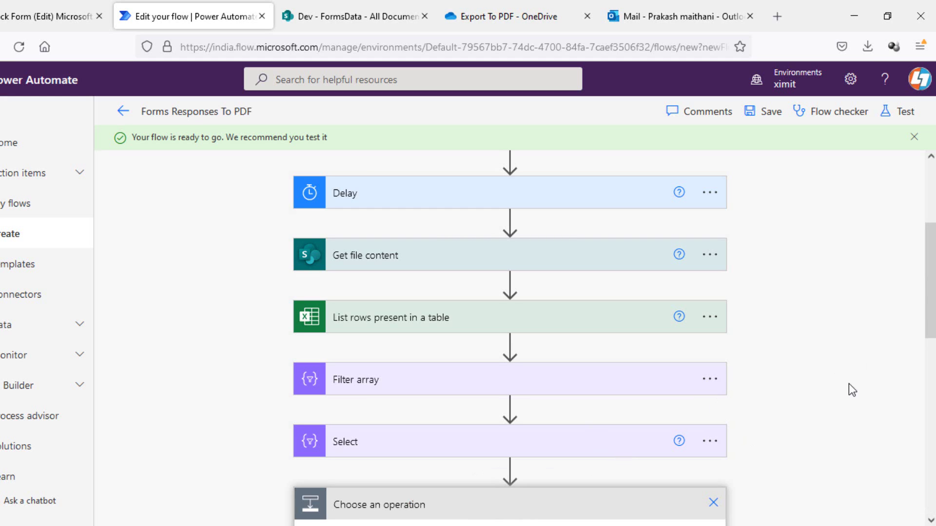
pyautogui.scroll(-5, 932, 315)
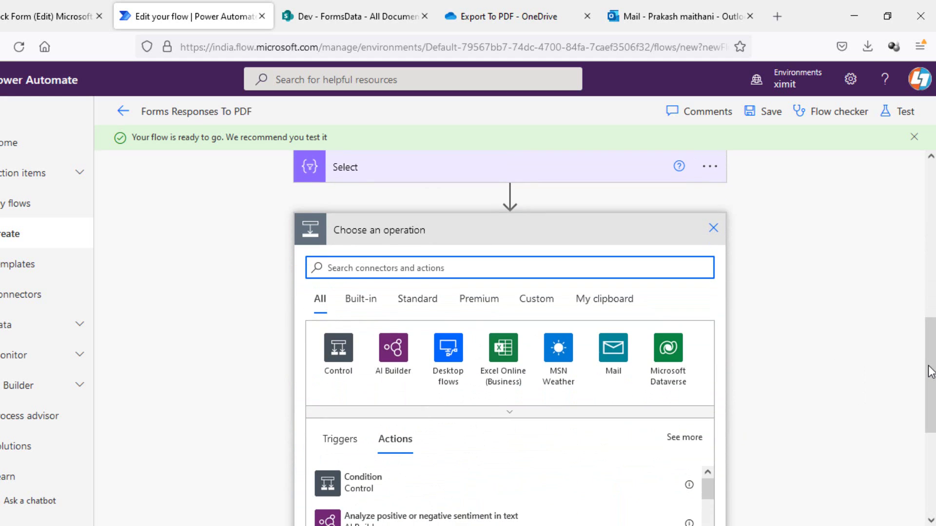
pyautogui.write('create')
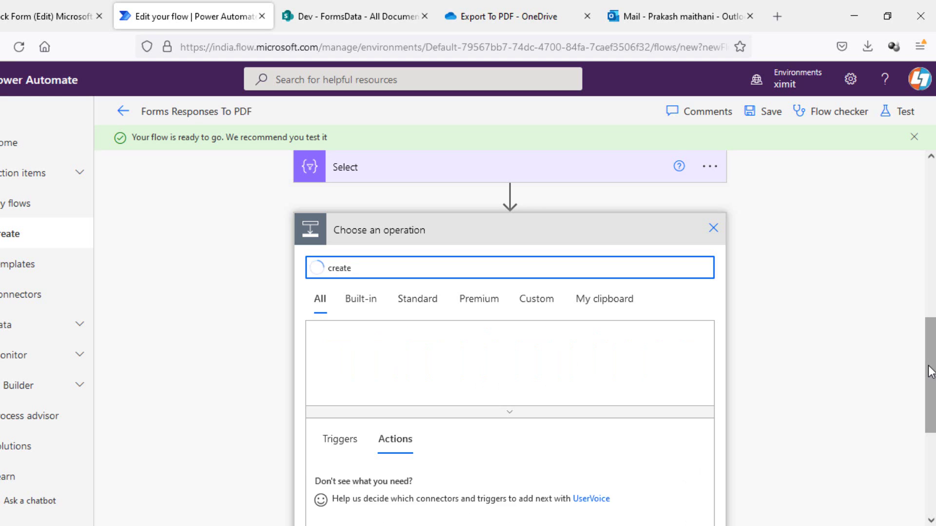
pyautogui.write(' html')
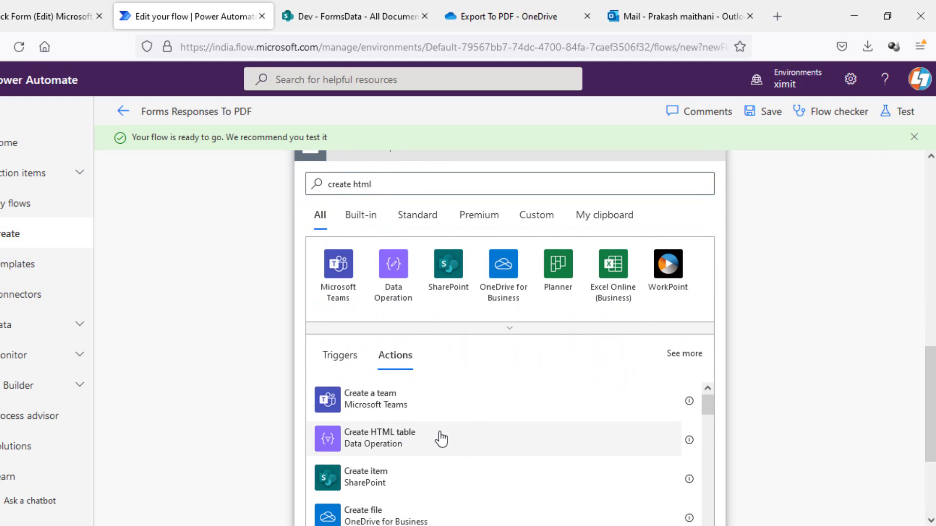
pyautogui.click(441, 438)
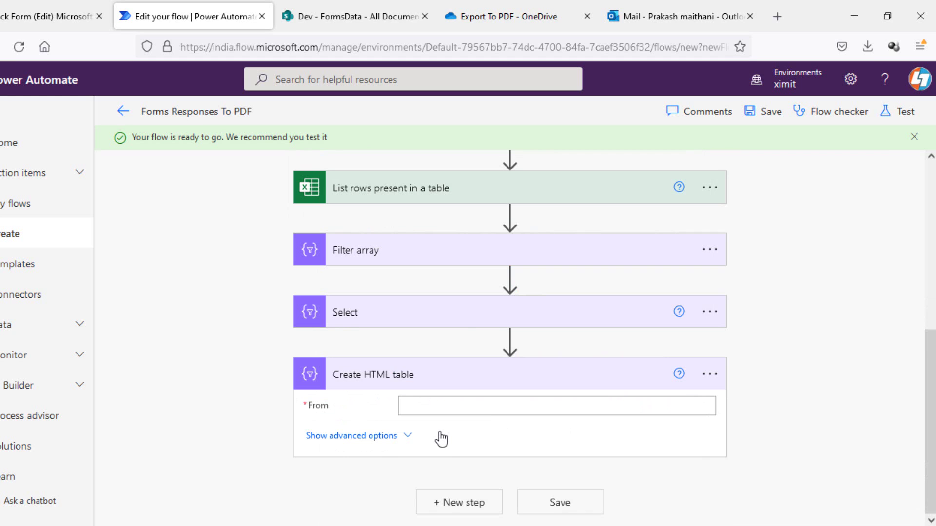
pyautogui.click(485, 411)
pyautogui.moveTo(925, 335); pyautogui.dragTo(931, 385)
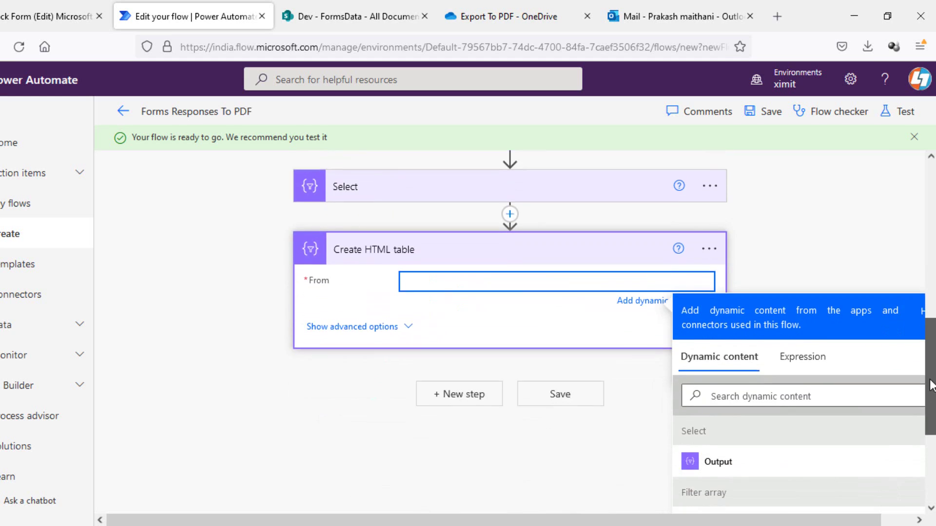
pyautogui.click(718, 457)
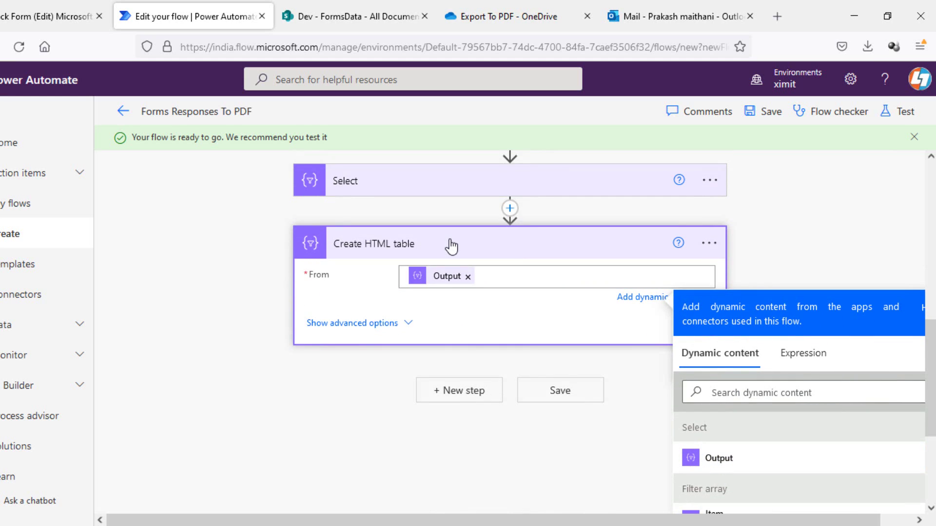
pyautogui.click(451, 246)
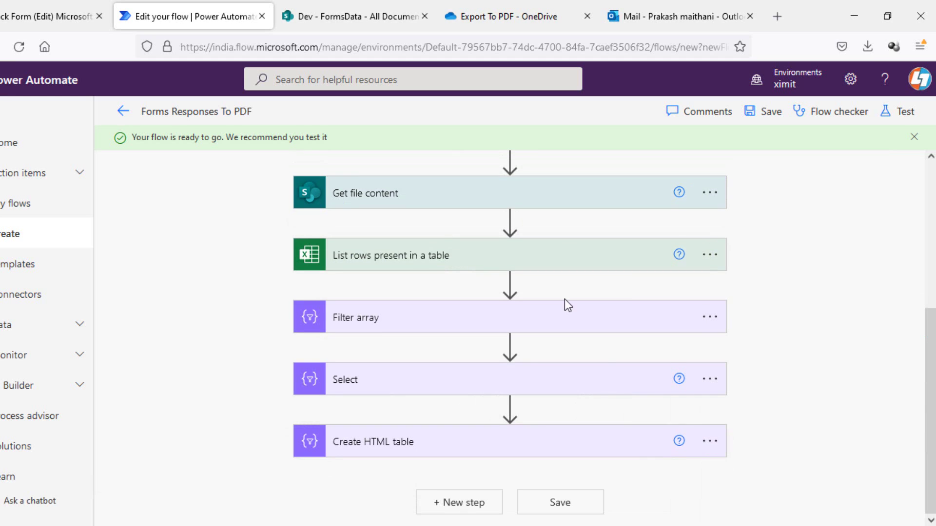
# Step: Add a Compose action after Create HTML table
pyautogui.click(469, 506)
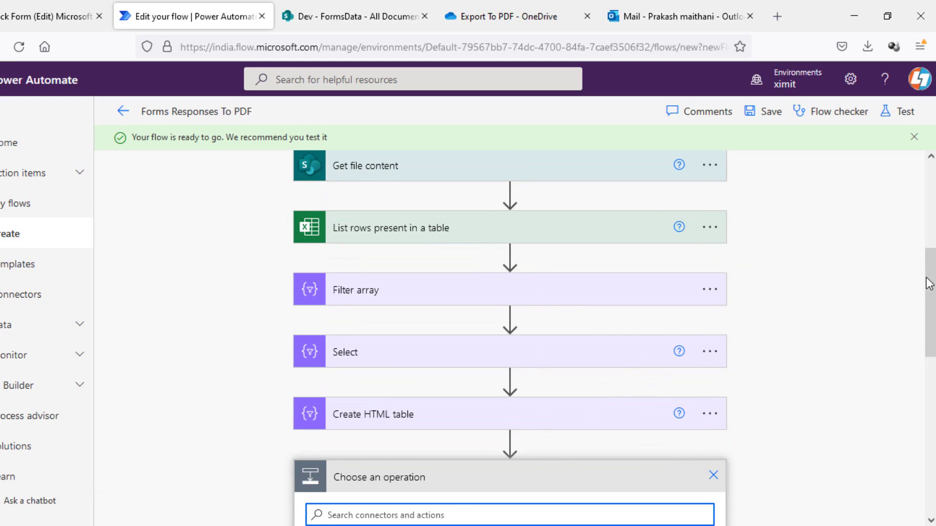
pyautogui.moveTo(931, 291); pyautogui.dragTo(928, 334)
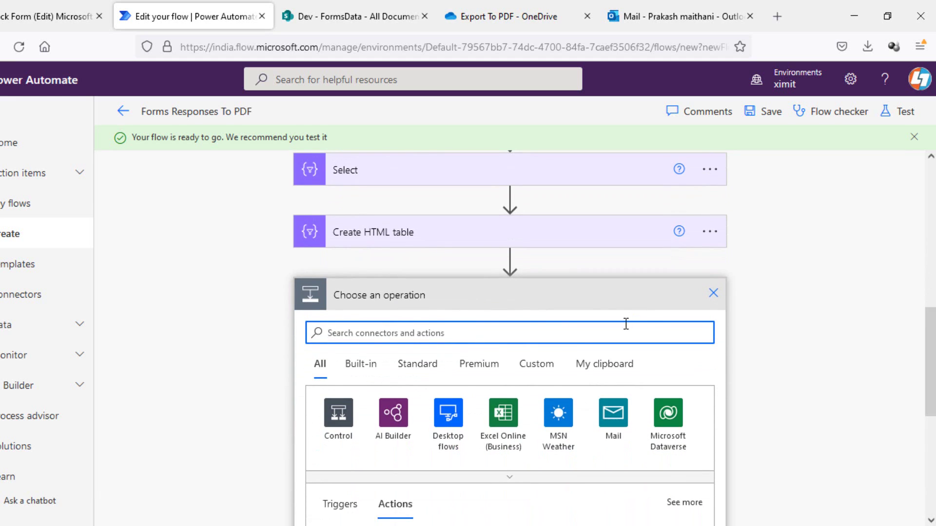
pyautogui.write('compose')
pyautogui.click(378, 458)
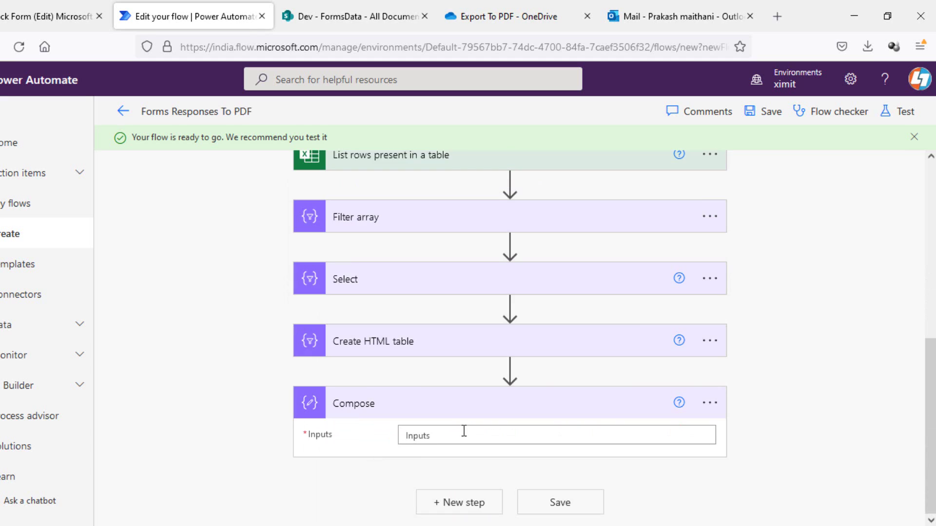
# Step: Copy the <style> CSS block from Notepad into the Compose Inputs
pyautogui.hotkey('alt', 'Tab')
pyautogui.click(36, 236)
pyautogui.press('Down')
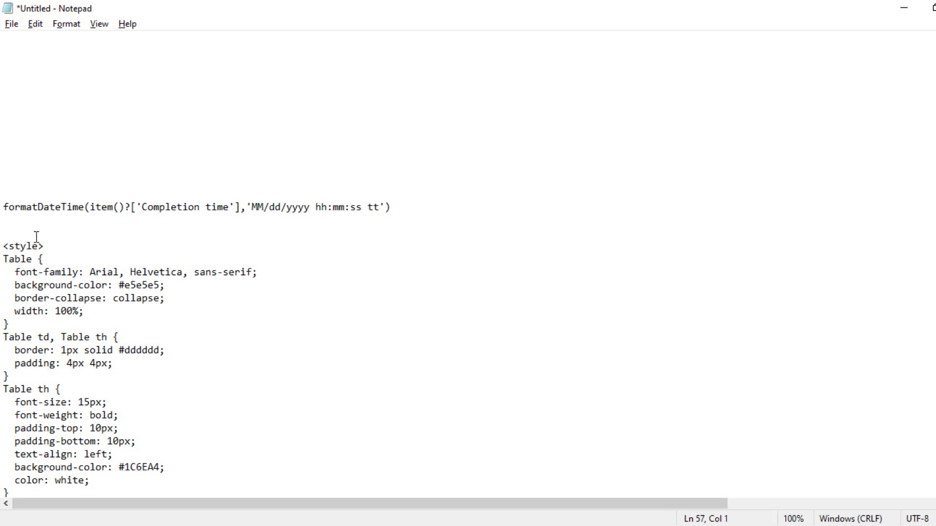
pyautogui.hotkey('shift', 'Down')
pyautogui.hotkey('shift', 'Down')
pyautogui.hotkey('shift', 'Down')
pyautogui.hotkey('shift', 'Down')
pyautogui.hotkey('shift', 'Down')
pyautogui.hotkey('shift', 'Down')
pyautogui.hotkey('shift', 'Down')
pyautogui.hotkey('shift', 'Down')
pyautogui.hotkey('shift', 'Down')
pyautogui.hotkey('shift', 'Down')
pyautogui.hotkey('shift', 'Down')
pyautogui.hotkey('shift', 'Down')
pyautogui.hotkey('shift', 'Down')
pyautogui.hotkey('shift', 'Down')
pyautogui.hotkey('shift', 'Down')
pyautogui.hotkey('shift', 'Down')
pyautogui.hotkey('shift', 'Down')
pyautogui.hotkey('shift', 'Down')
pyautogui.hotkey('shift', 'Down')
pyautogui.hotkey('shift', 'Down')
pyautogui.hotkey('shift', 'Right')
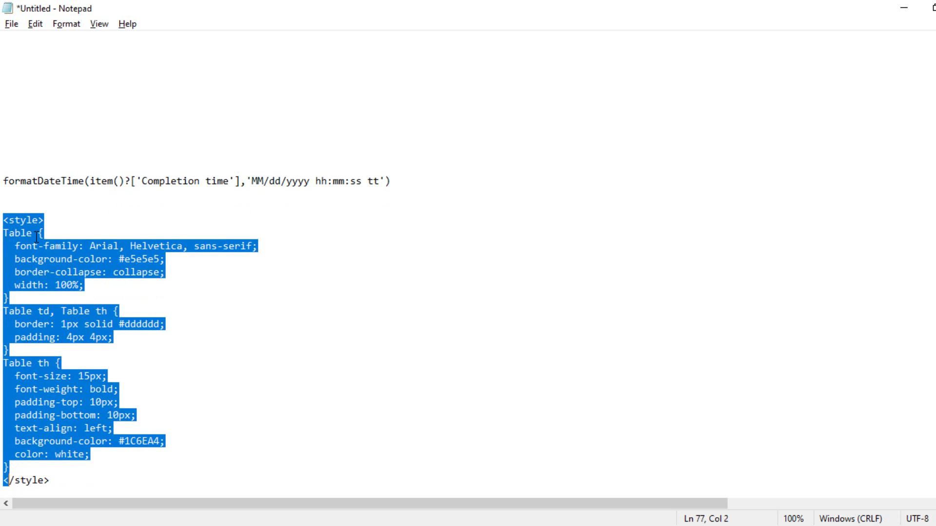
pyautogui.hotkey('shift', 'Right')
pyautogui.hotkey('shift', 'Right')
pyautogui.hotkey('shift', 'Right')
pyautogui.hotkey('shift', 'Right')
pyautogui.hotkey('shift', 'Right')
pyautogui.hotkey('shift', 'Right')
pyautogui.hotkey('shift', 'Right')
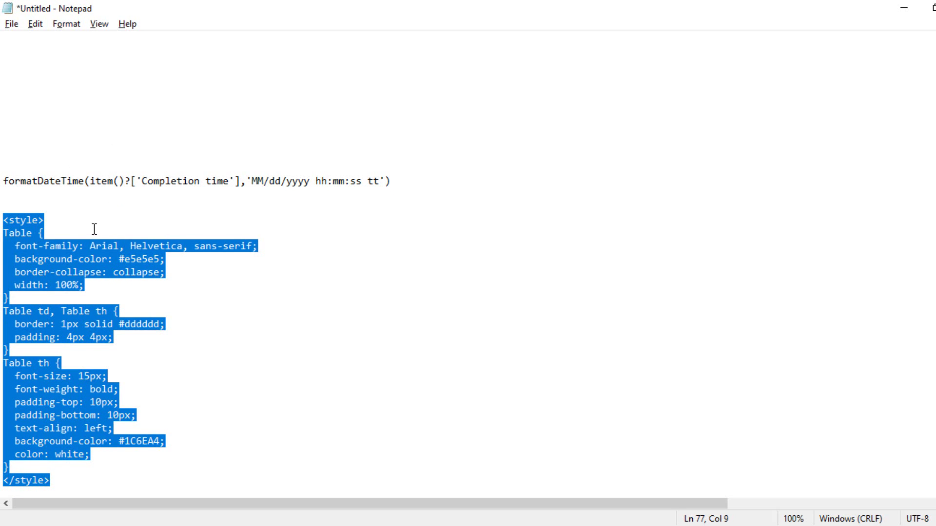
pyautogui.click(94, 229)
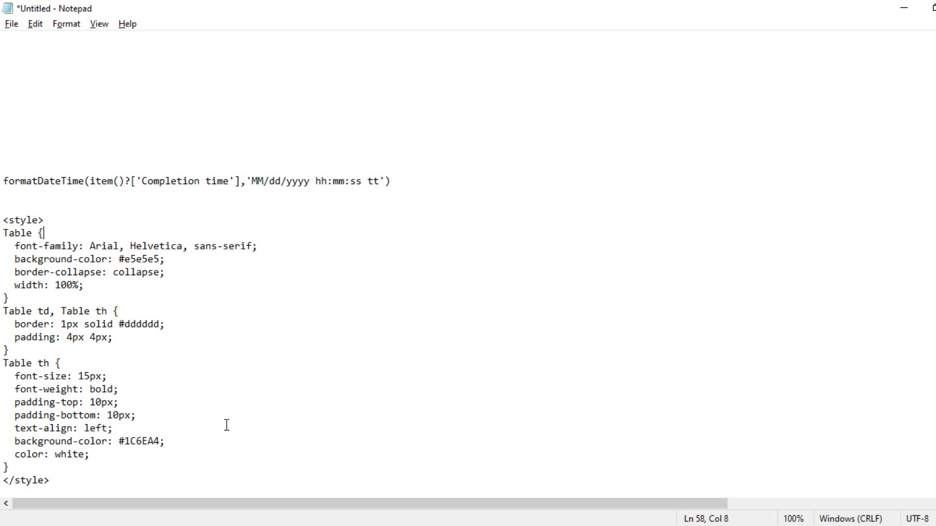
pyautogui.hotkey('alt', 'Tab')
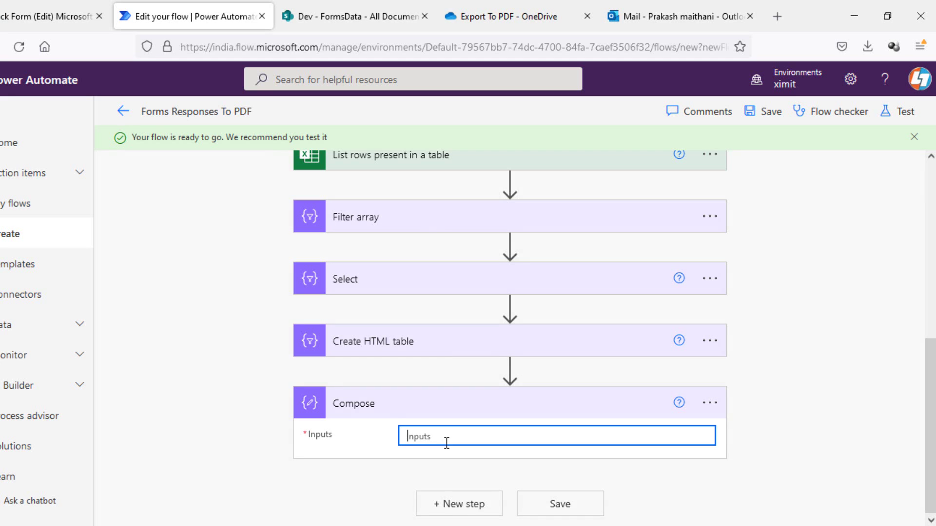
pyautogui.click(444, 442)
pyautogui.hotkey('ctrl', 'v')
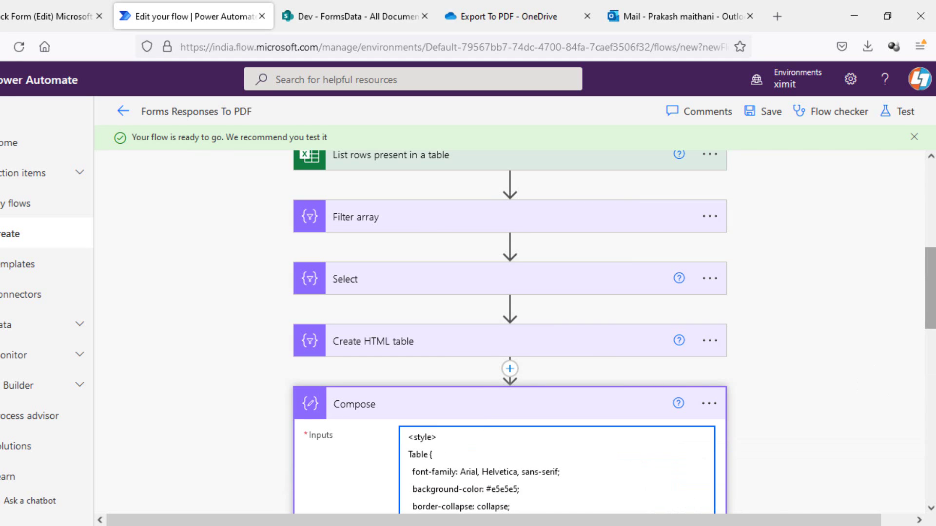
pyautogui.scroll(-4, 510, 331)
pyautogui.click(455, 504)
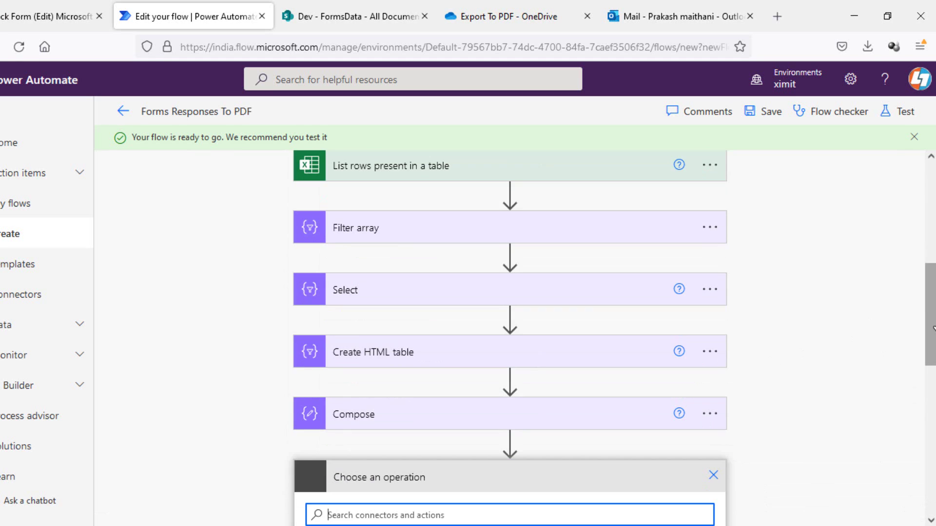
# Step: Add a OneDrive for Business Create file action with folder path /Export To PDF
pyautogui.moveTo(934, 306); pyautogui.dragTo(931, 357)
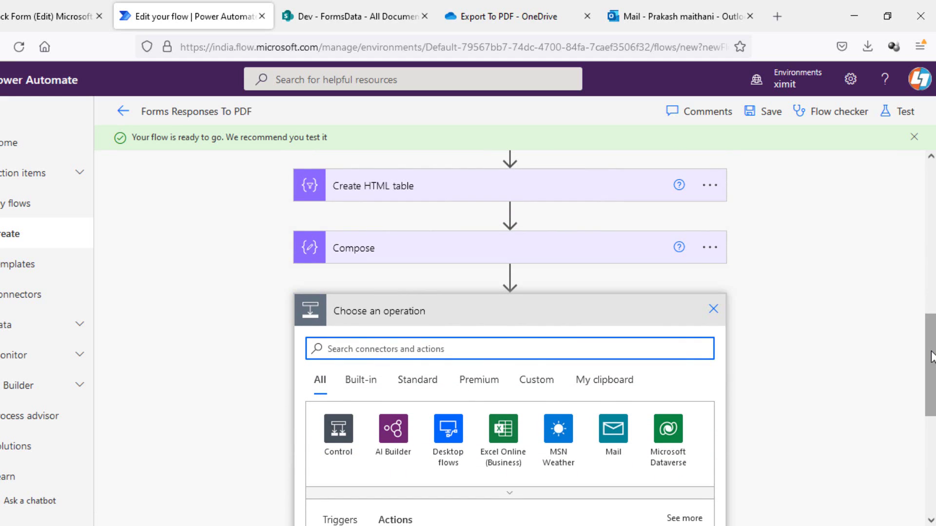
pyautogui.write('create')
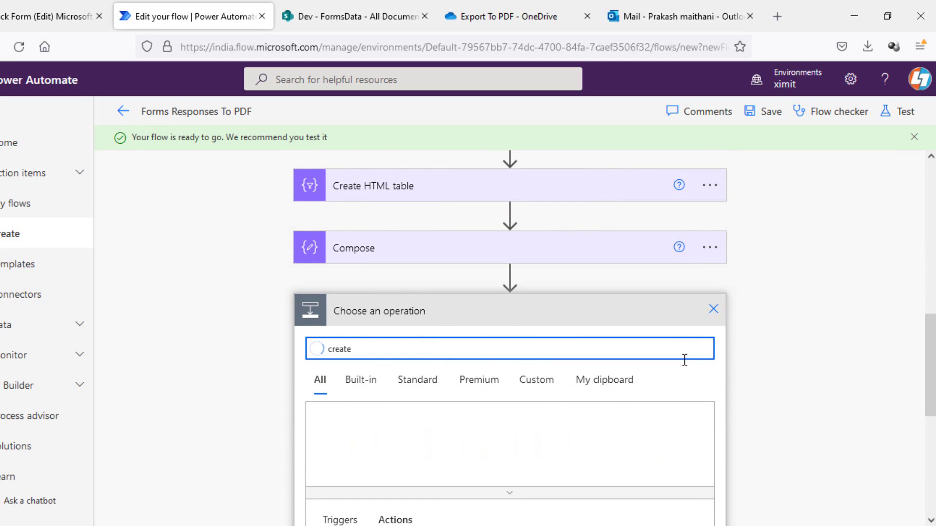
pyautogui.moveTo(931, 344); pyautogui.dragTo(930, 362)
pyautogui.click(504, 380)
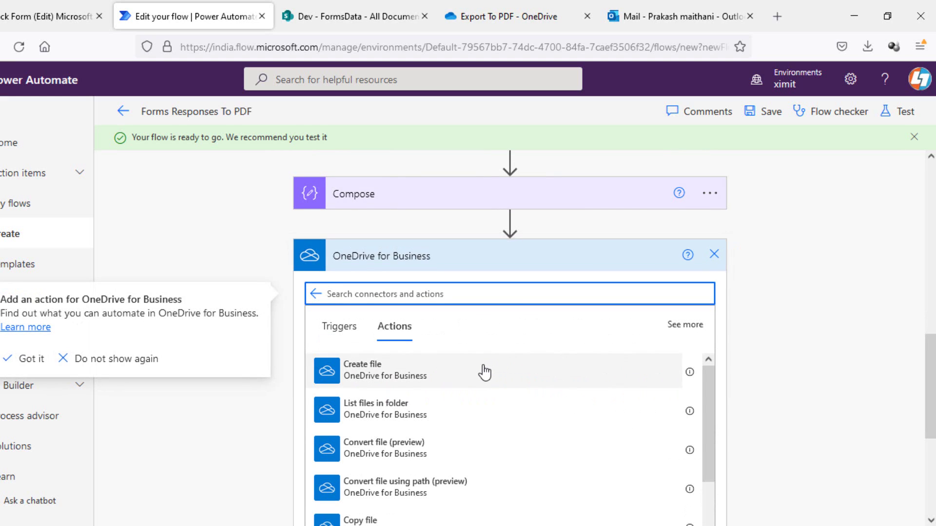
pyautogui.click(484, 372)
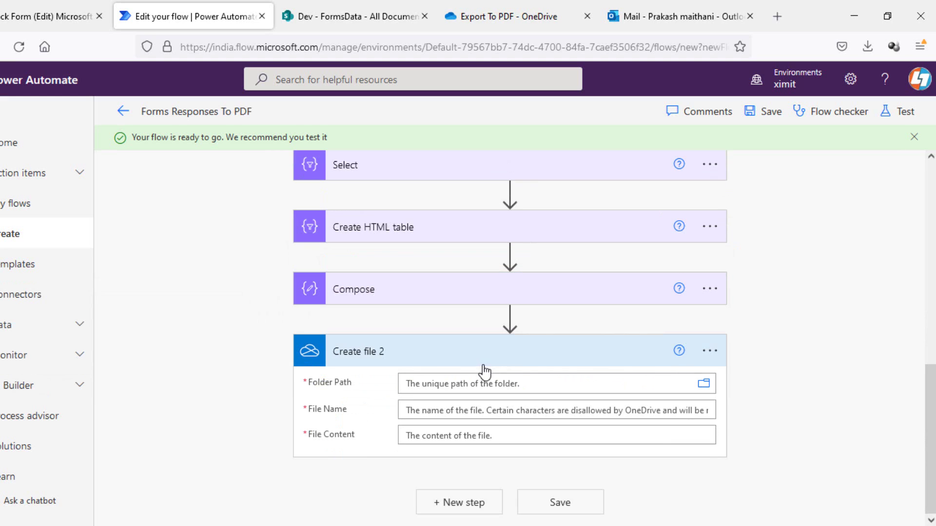
pyautogui.click(702, 385)
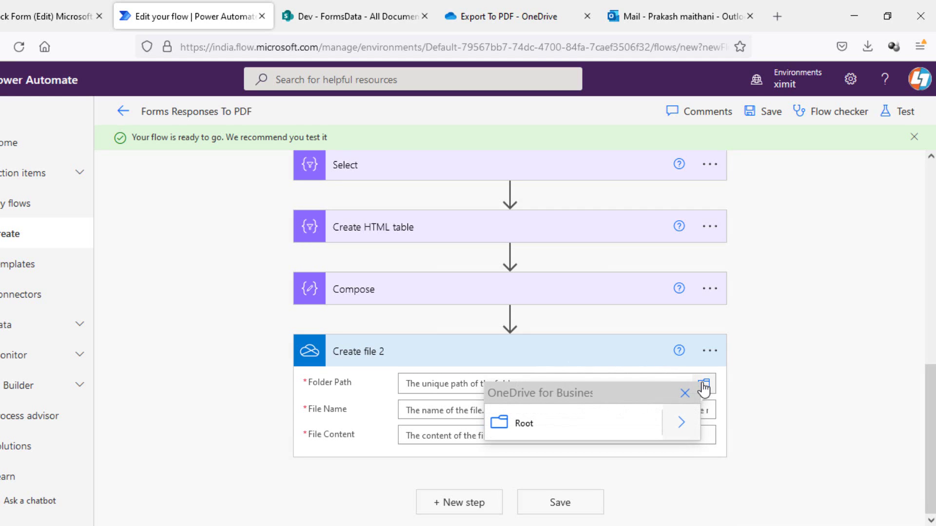
pyautogui.click(681, 423)
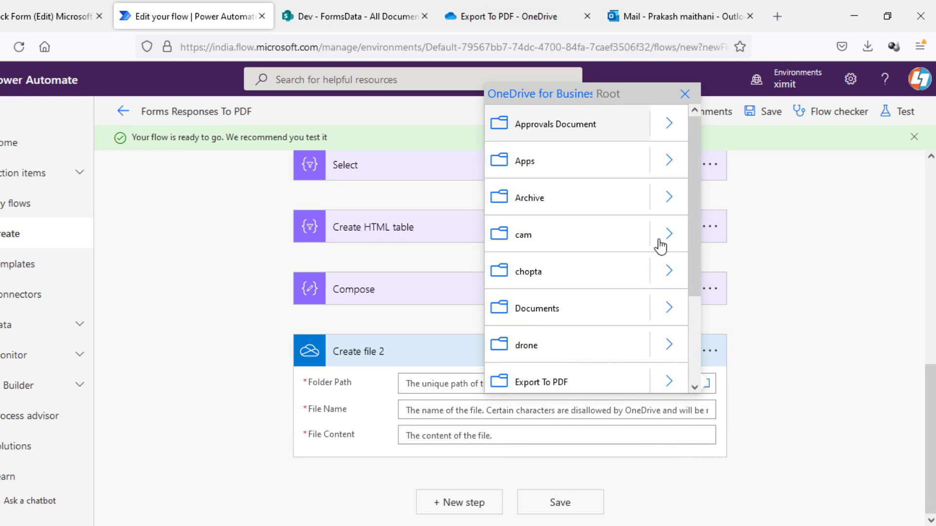
pyautogui.moveTo(695, 220); pyautogui.dragTo(692, 292)
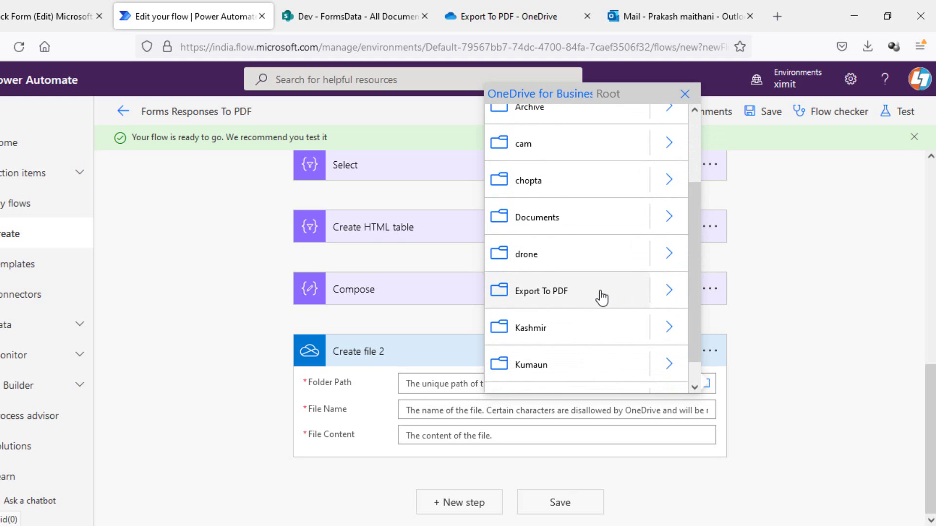
pyautogui.click(601, 298)
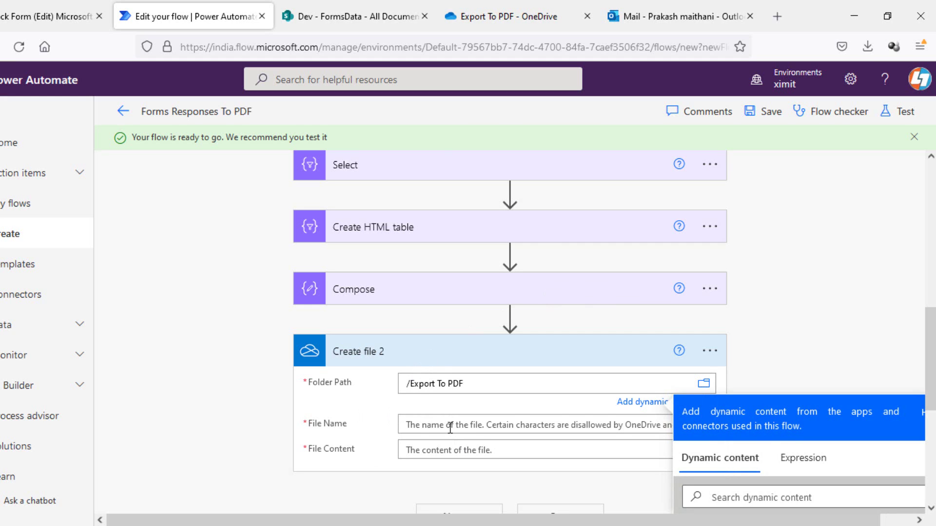
# Step: Set the file name to the utcnow() expression followed by .html
pyautogui.click(450, 426)
pyautogui.moveTo(931, 338); pyautogui.dragTo(933, 354)
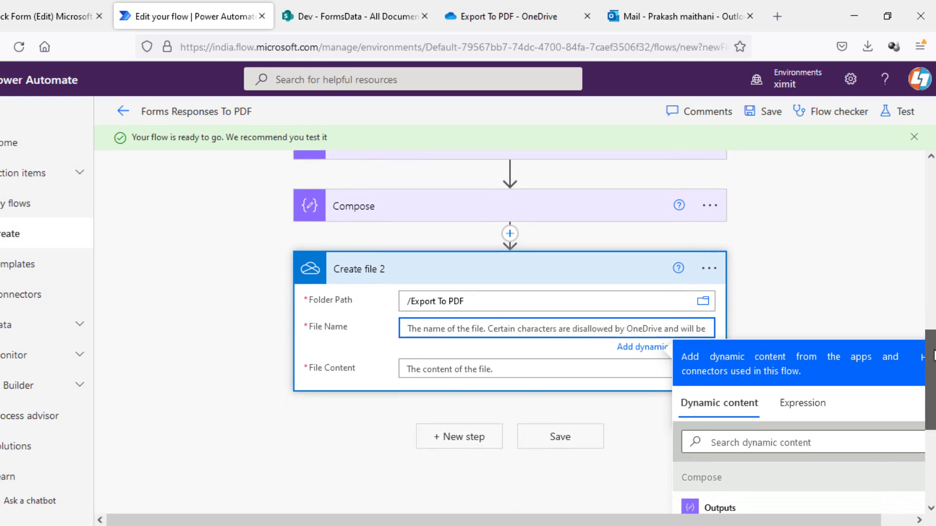
pyautogui.click(802, 394)
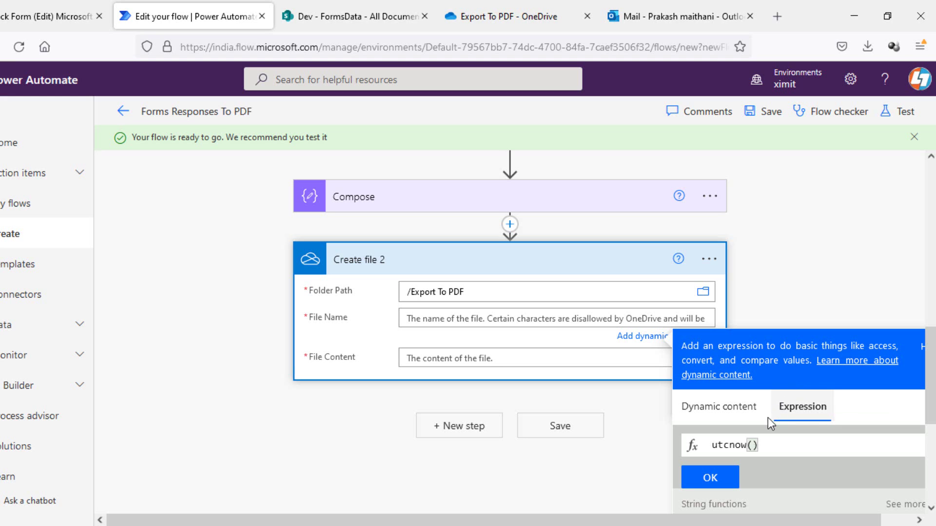
pyautogui.click(726, 482)
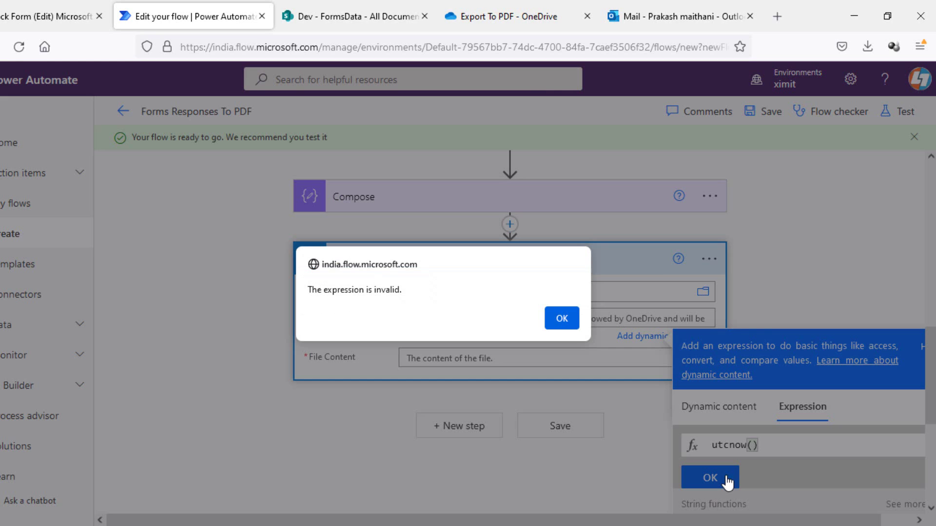
pyautogui.click(567, 325)
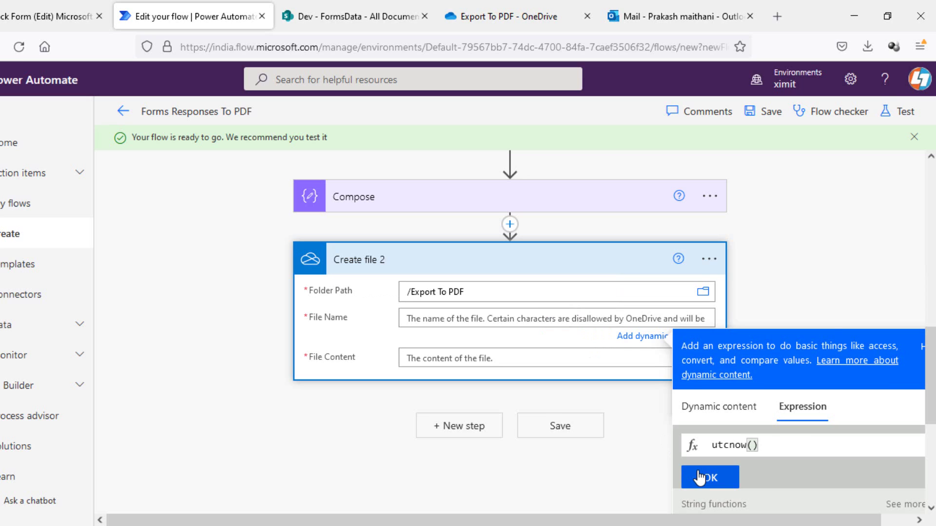
pyautogui.click(709, 477)
pyautogui.write('.')
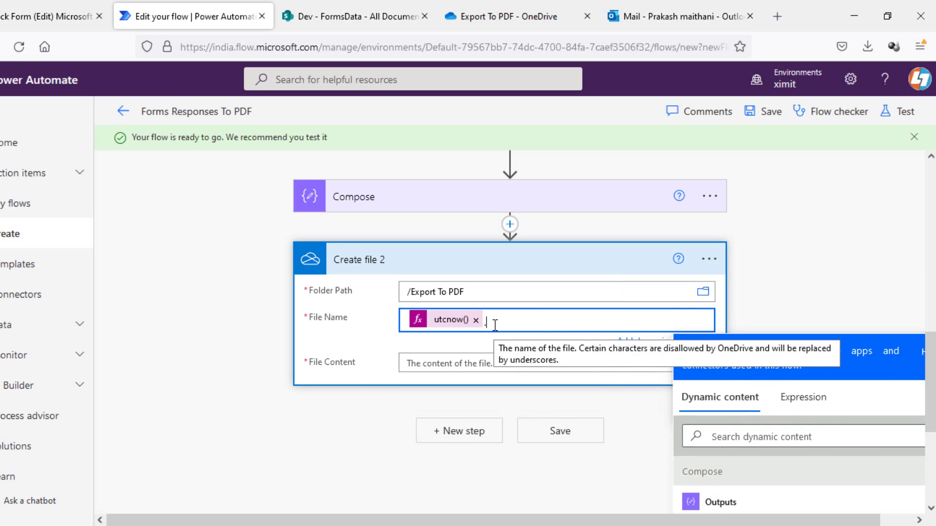
pyautogui.write('html')
pyautogui.click(519, 342)
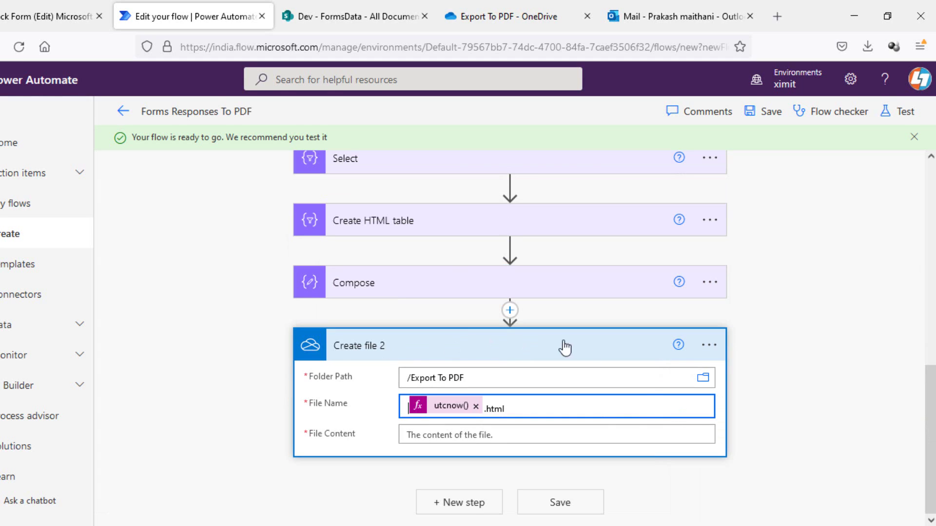
# Step: Use the Compose Outputs as the file content
pyautogui.click(623, 434)
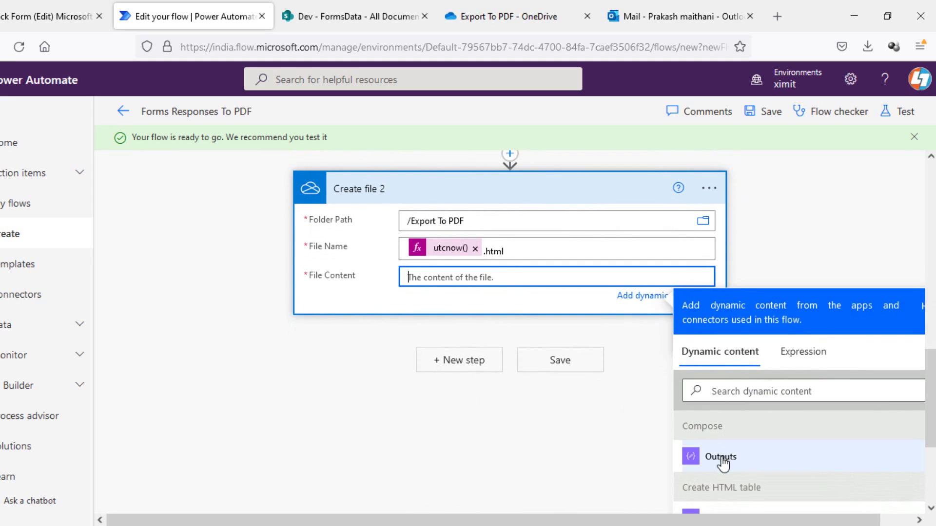
pyautogui.click(720, 458)
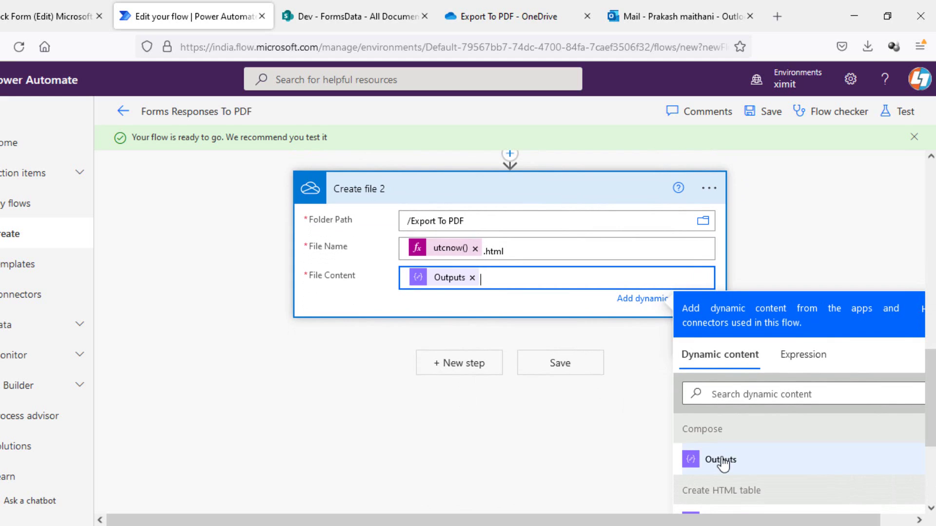
pyautogui.click(472, 368)
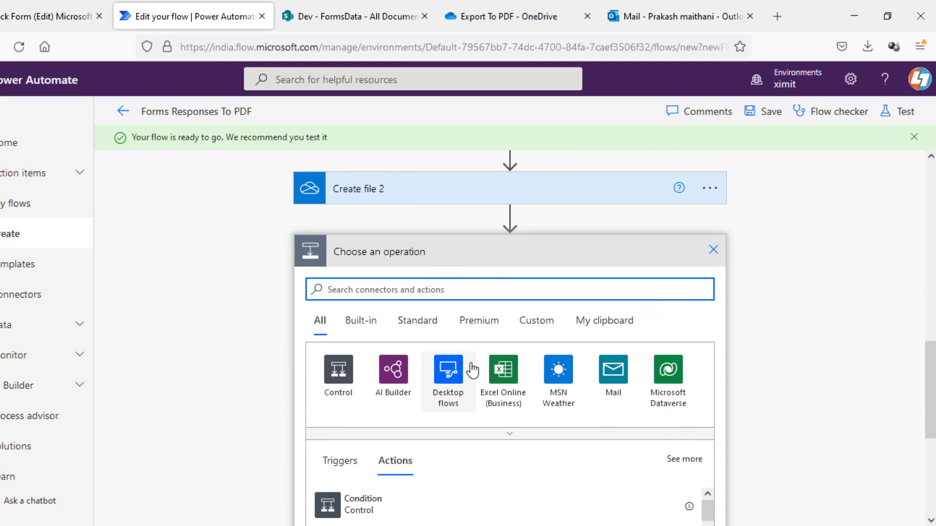
# Step: Add a OneDrive Convert file (preview) step that converts Create file 2's Id to PDF
pyautogui.write('convert')
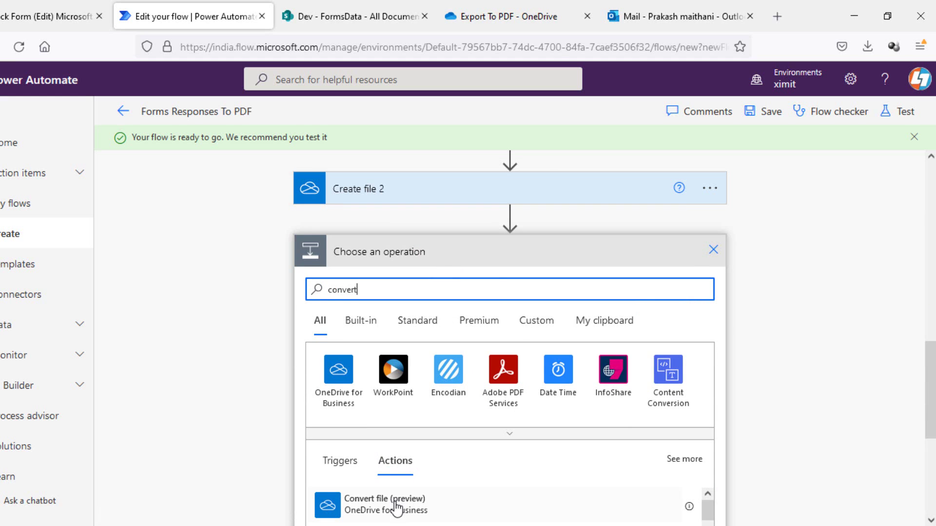
pyautogui.click(394, 503)
pyautogui.click(514, 411)
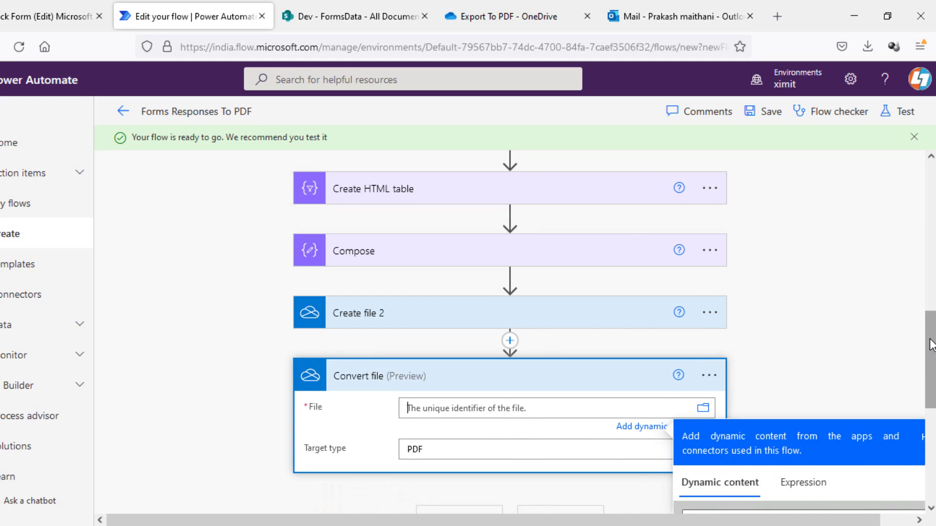
pyautogui.scroll(-3, 933, 358)
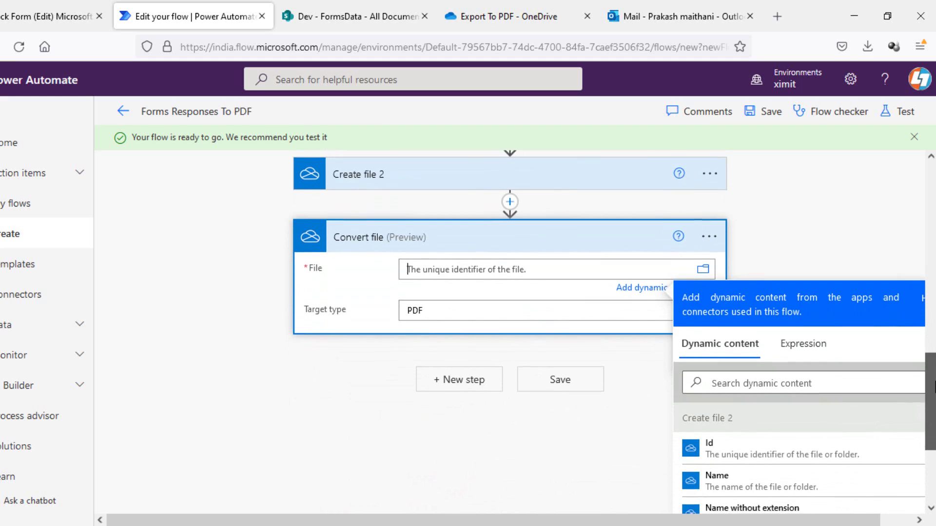
pyautogui.click(723, 451)
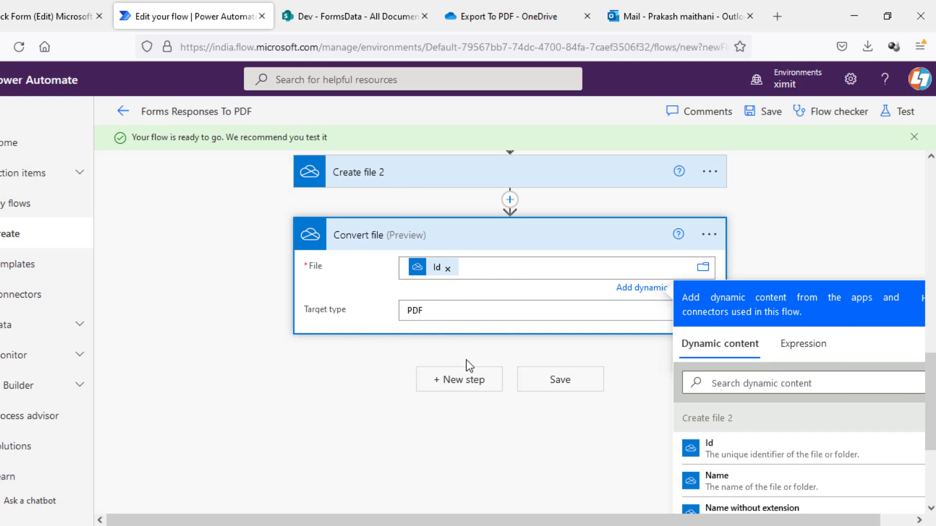
pyautogui.click(465, 379)
# Step: Make Create file 3 save Convert file's File name and File content into /Export To PDF, then save
pyautogui.click(382, 440)
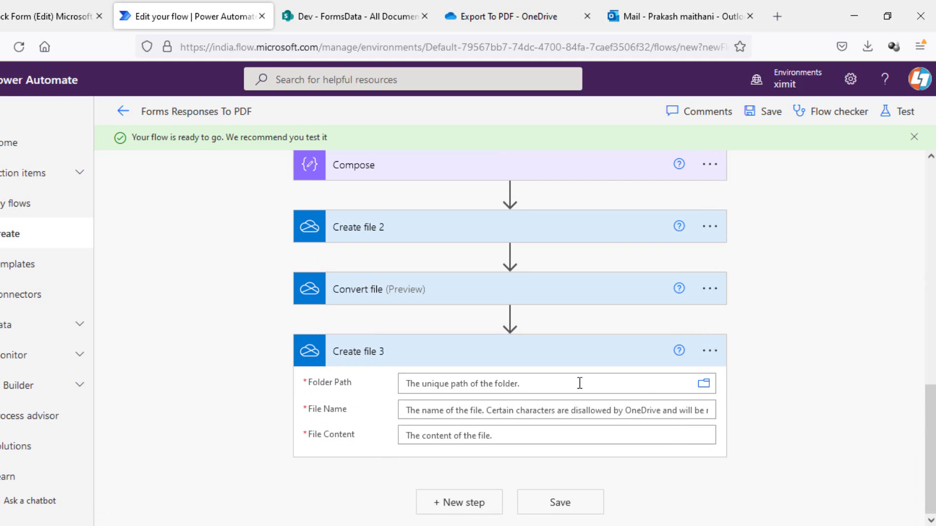
pyautogui.click(705, 386)
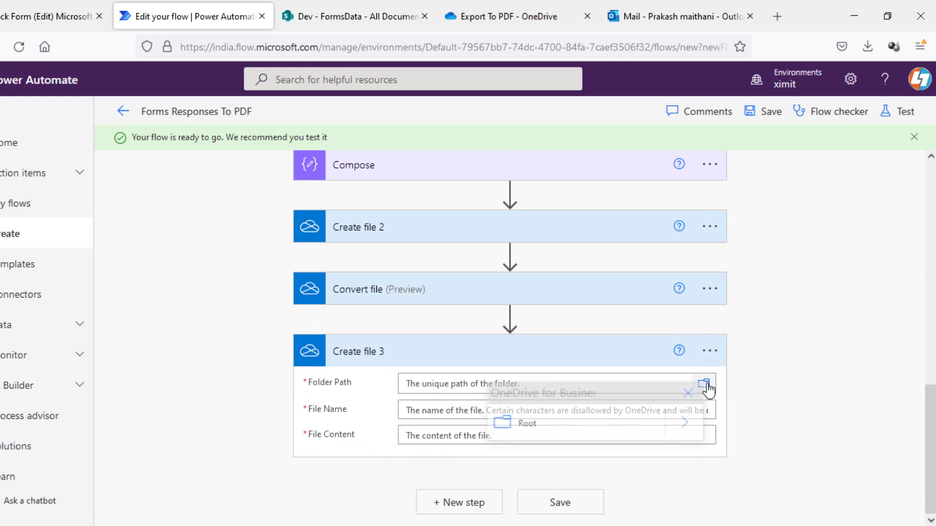
pyautogui.click(680, 425)
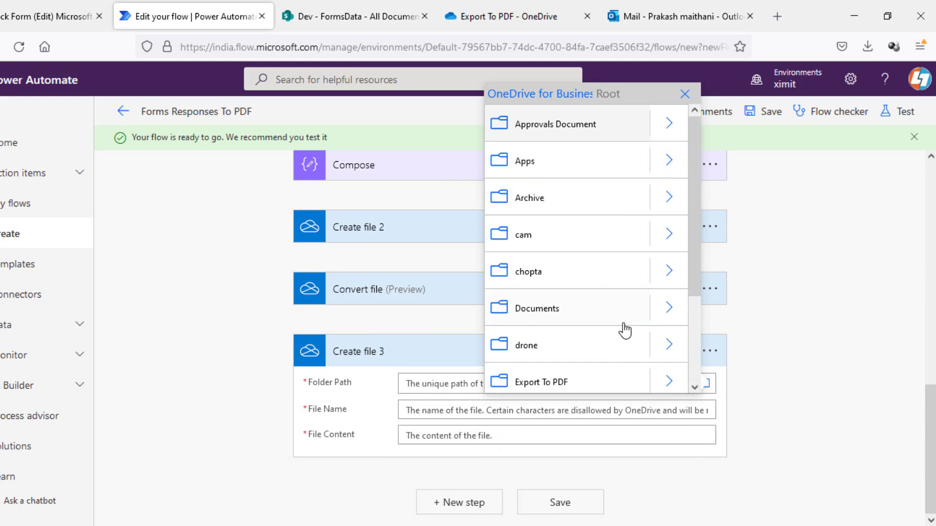
pyautogui.click(593, 385)
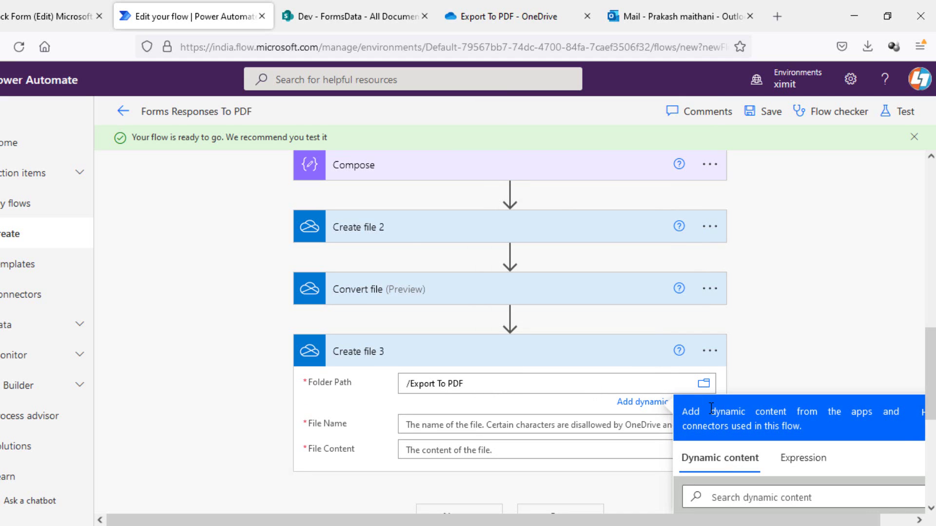
pyautogui.press('Tab')
pyautogui.scroll(-3, 901, 375)
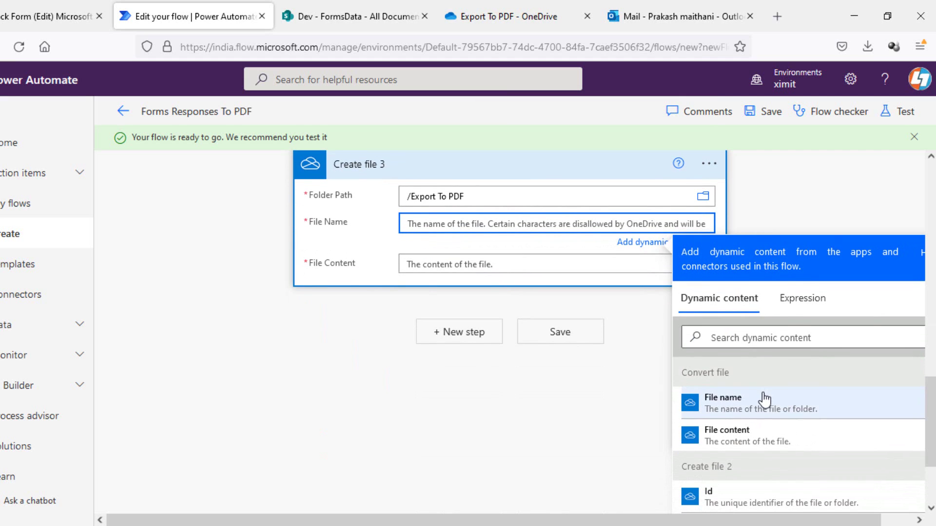
pyautogui.click(763, 403)
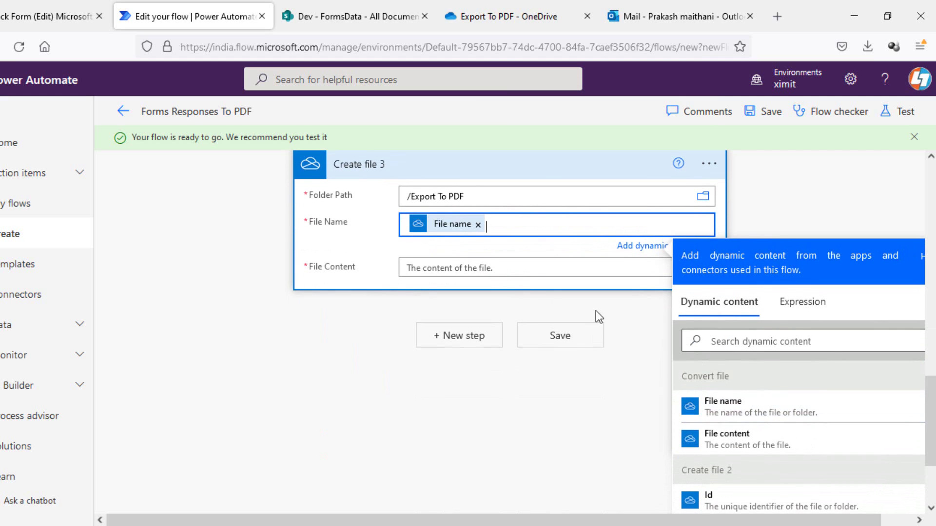
pyautogui.click(500, 267)
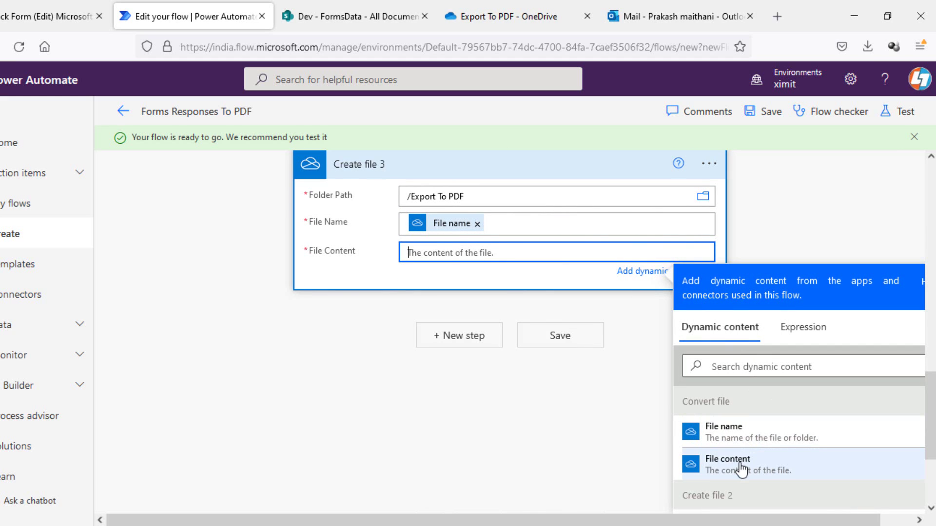
pyautogui.click(741, 469)
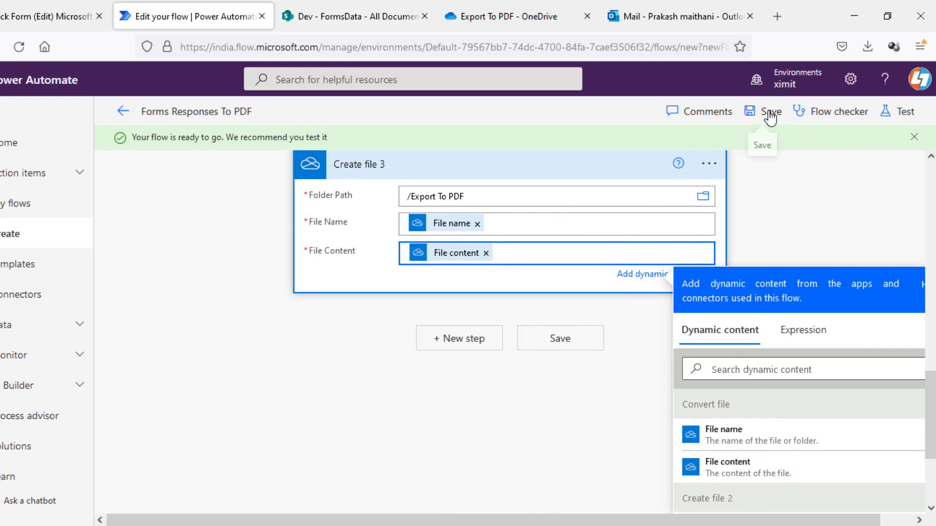
pyautogui.click(771, 114)
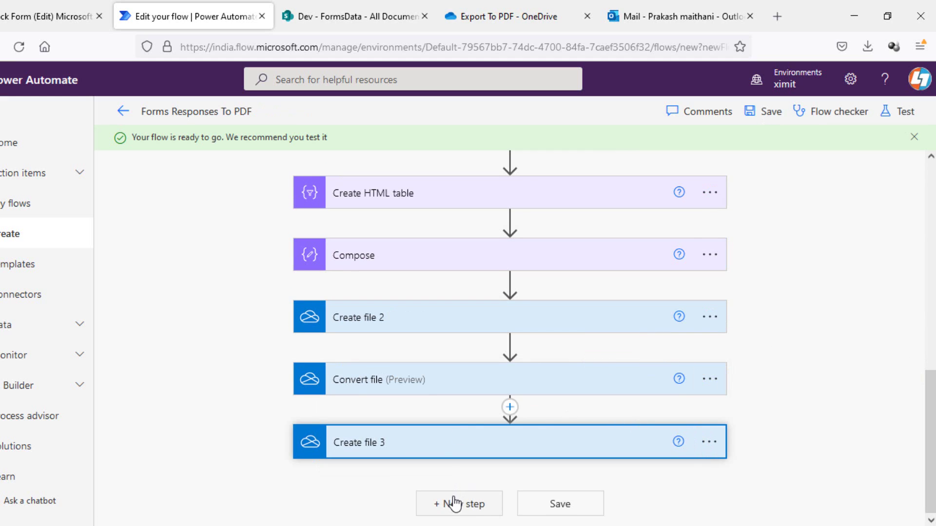
# Step: Add an Office 365 Outlook 'Send an email (V2)' step after Create file 3
pyautogui.click(452, 504)
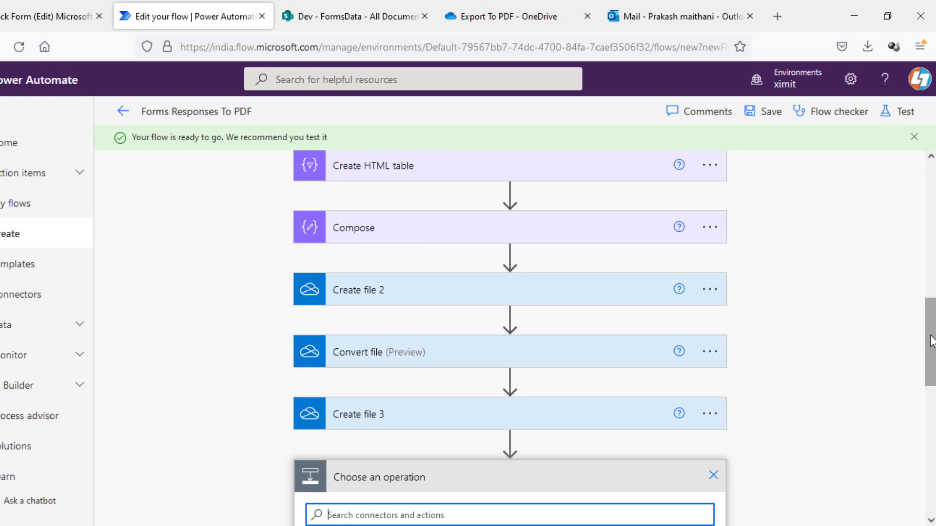
pyautogui.moveTo(930, 347); pyautogui.dragTo(930, 390)
pyautogui.write('sen')
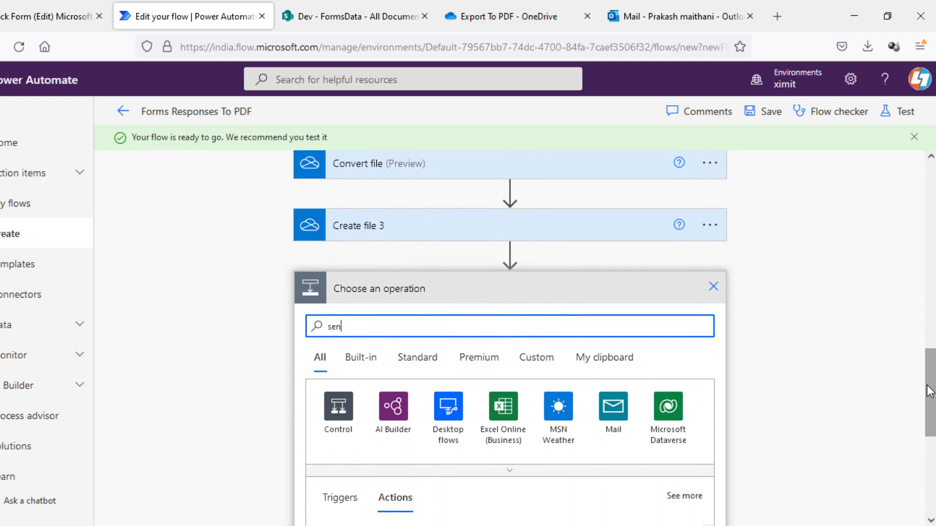
pyautogui.write('d email')
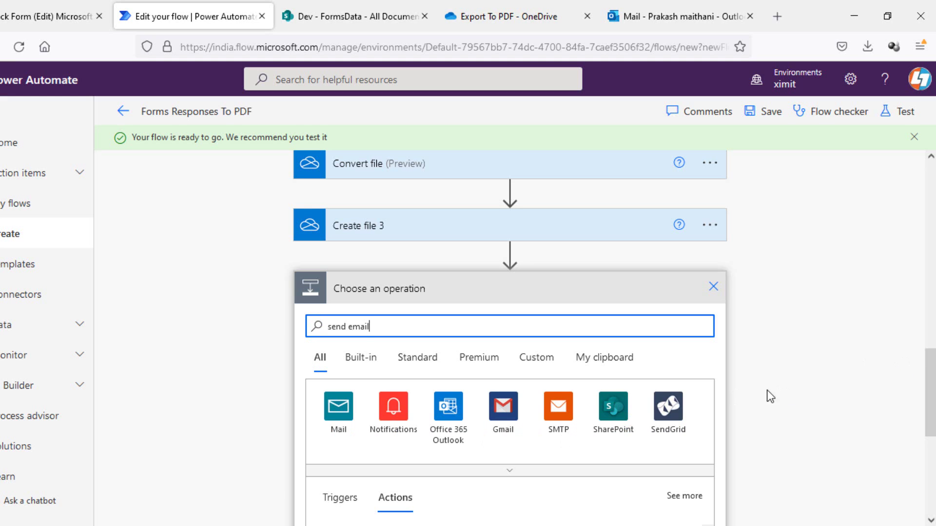
pyautogui.click(447, 406)
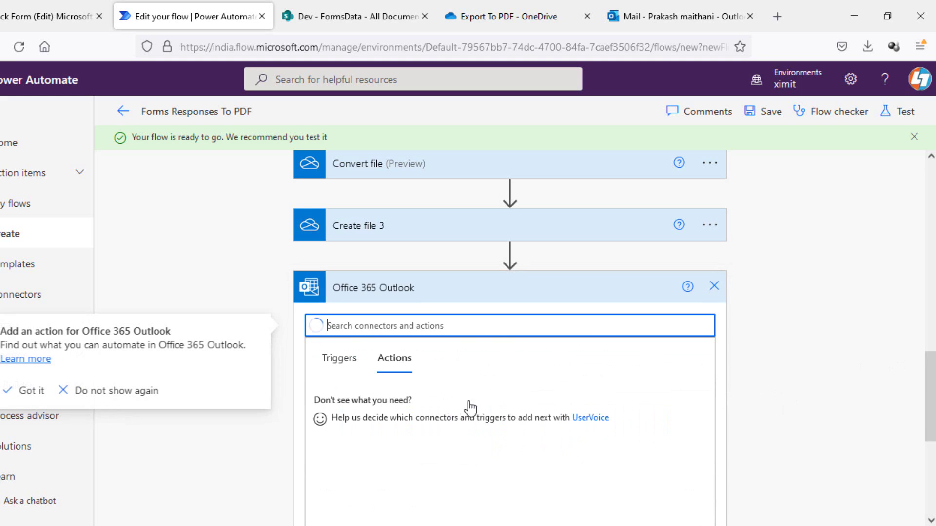
pyautogui.scroll(-3, 933, 371)
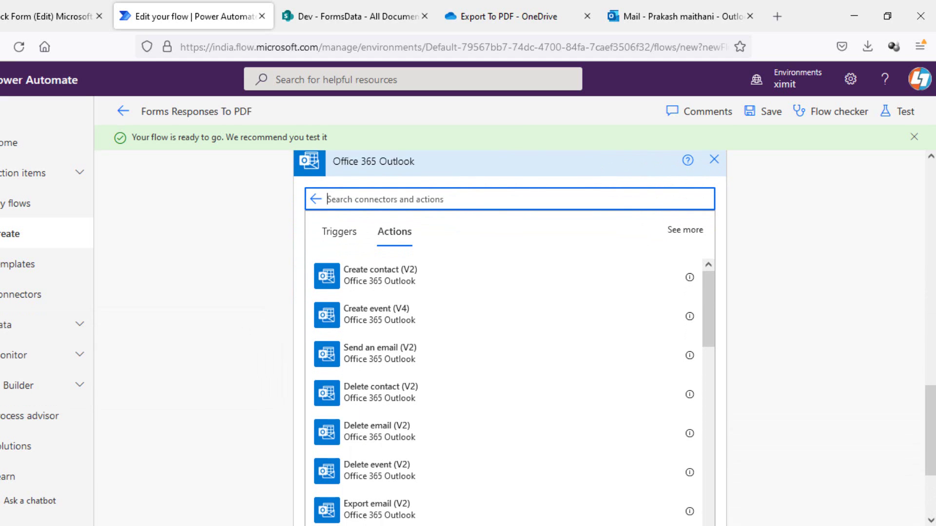
pyautogui.click(382, 351)
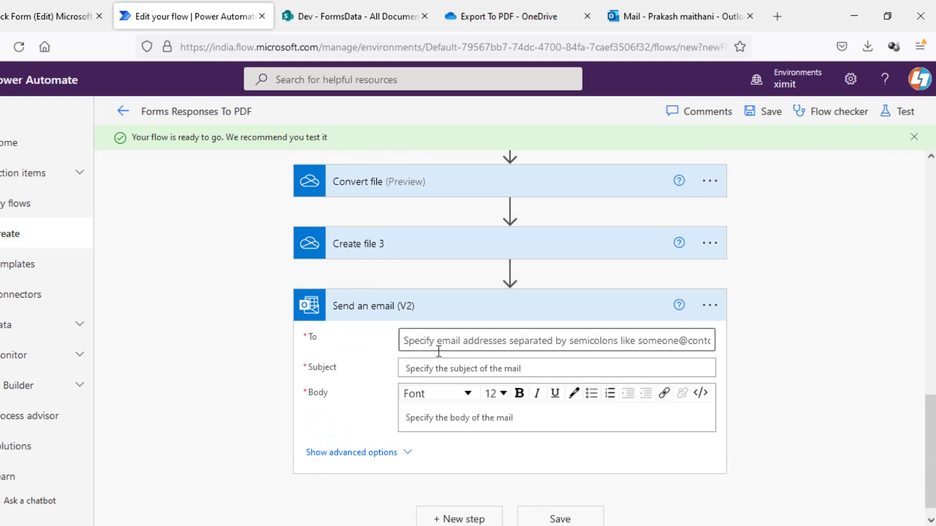
# Step: Set the email's recipient to the suggested person and its subject to 'Forms Responses'
pyautogui.click(438, 351)
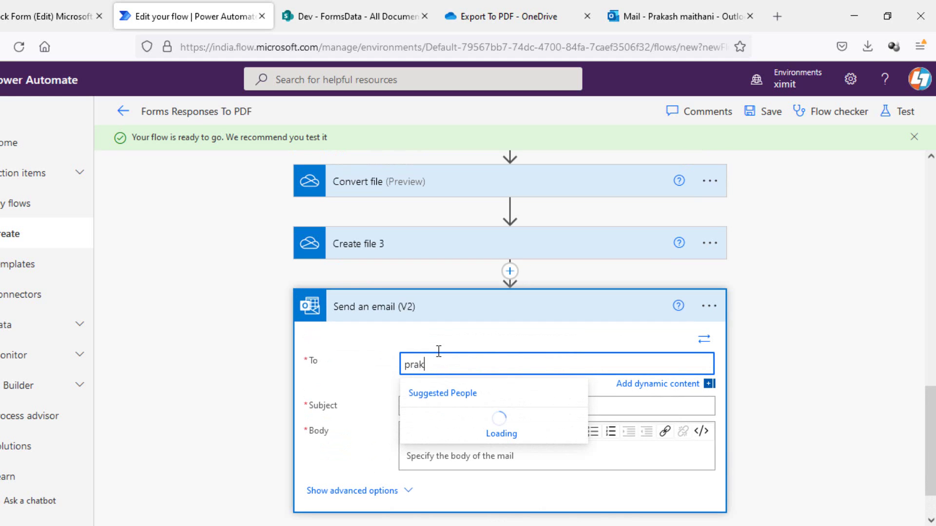
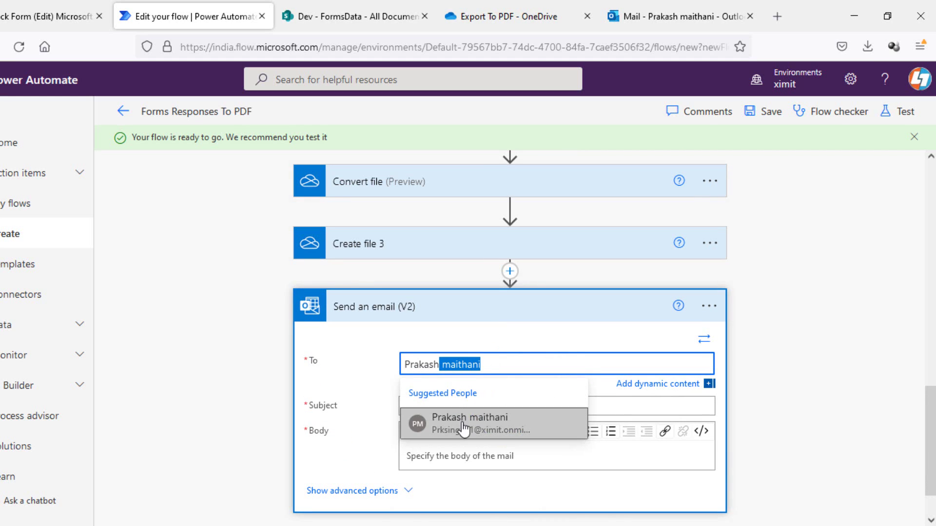
pyautogui.click(463, 424)
pyautogui.click(554, 402)
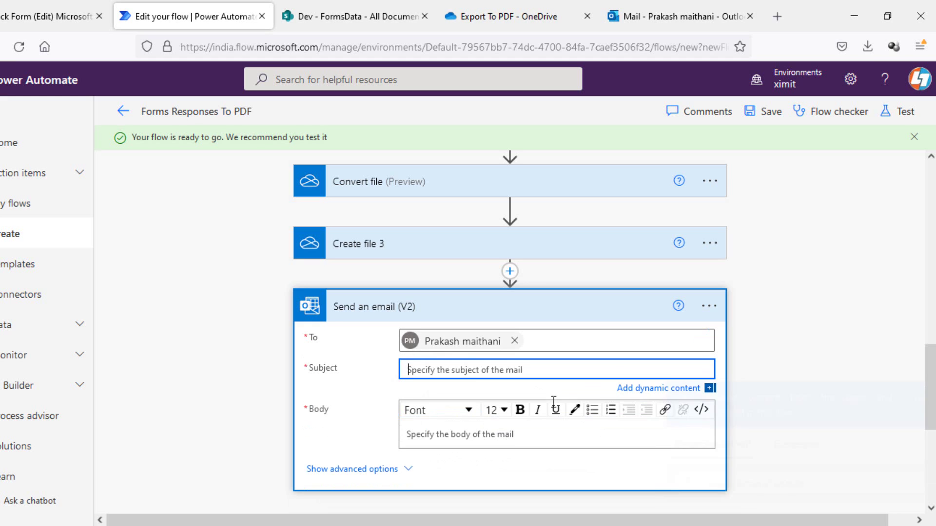
pyautogui.write('Forms Responses')
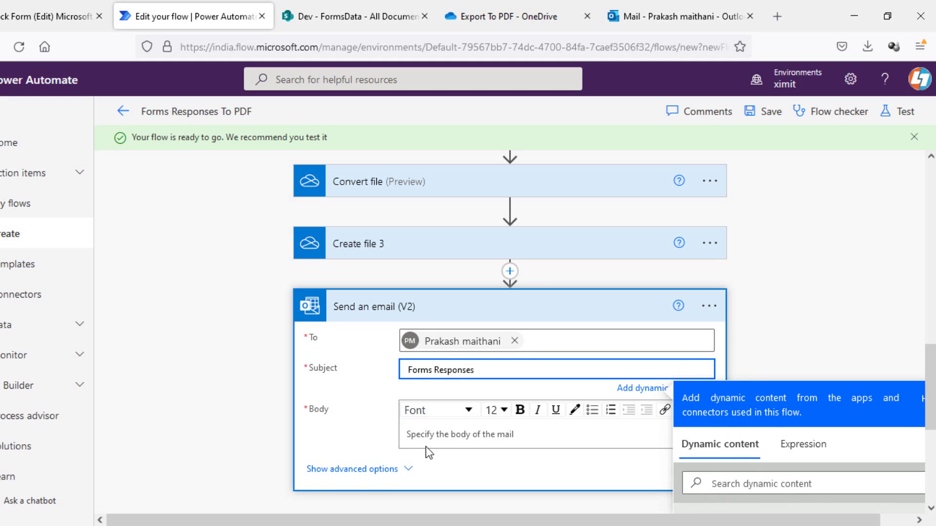
# Step: Write 'PFA' in the email body followed by a new line
pyautogui.click(443, 443)
pyautogui.click(888, 325)
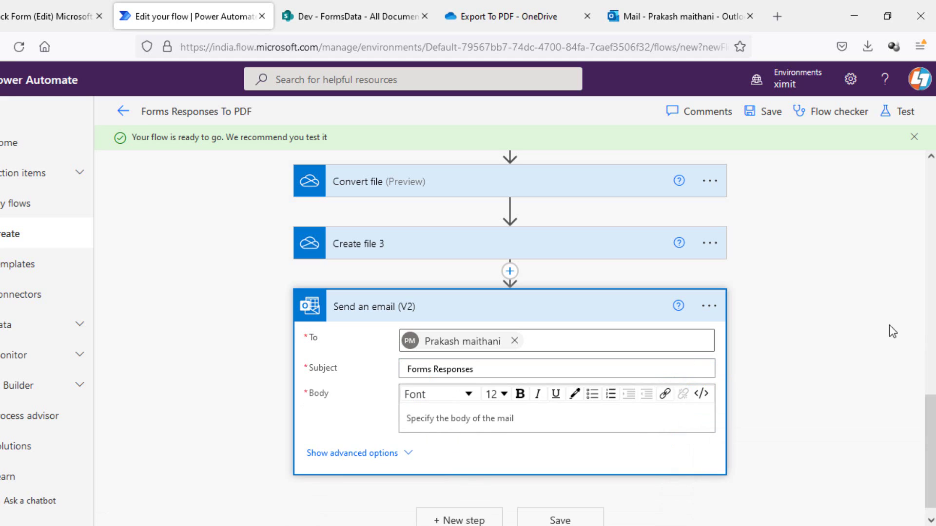
pyautogui.click(572, 418)
pyautogui.write('PF')
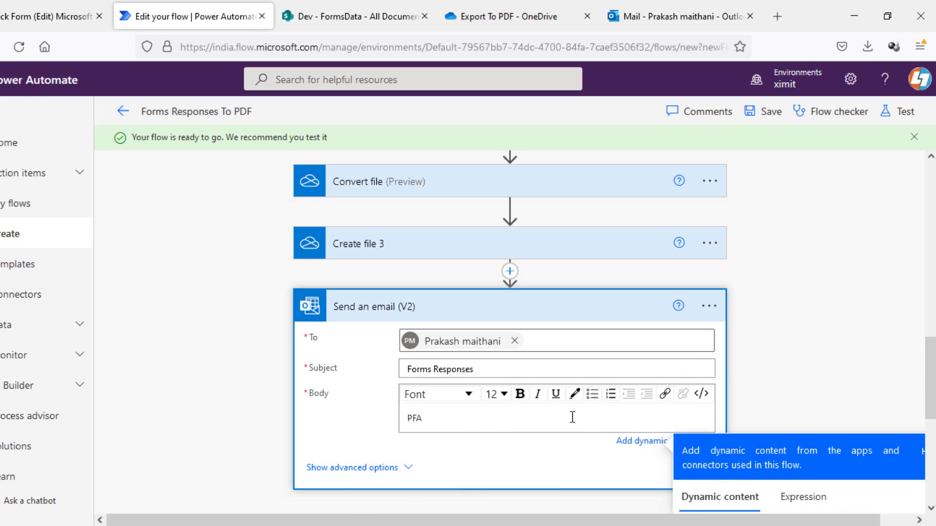
pyautogui.write('A')
pyautogui.press('Return')
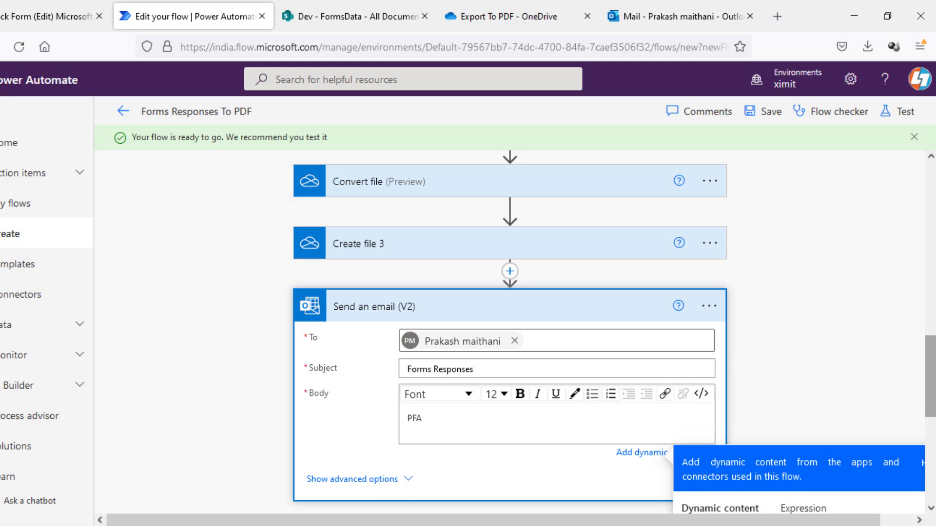
pyautogui.scroll(-3, 436, 310)
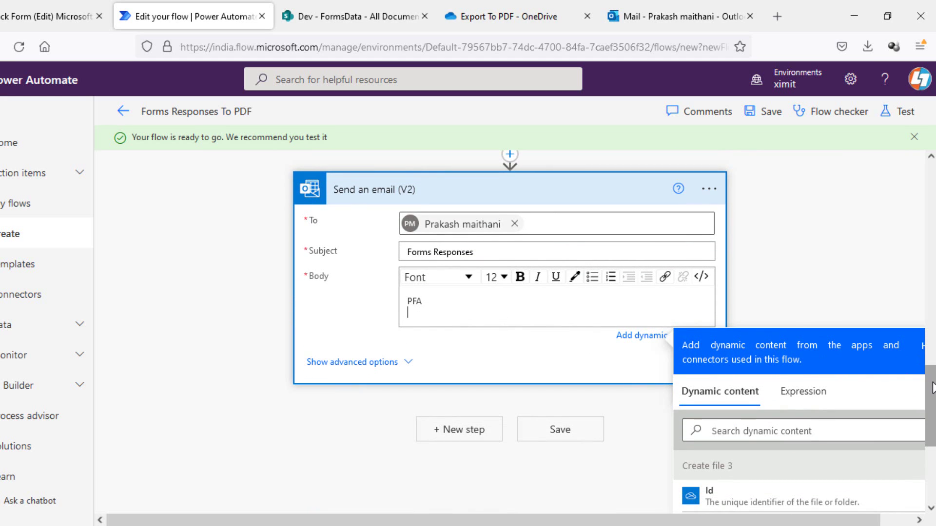
pyautogui.moveTo(932, 389); pyautogui.dragTo(933, 320)
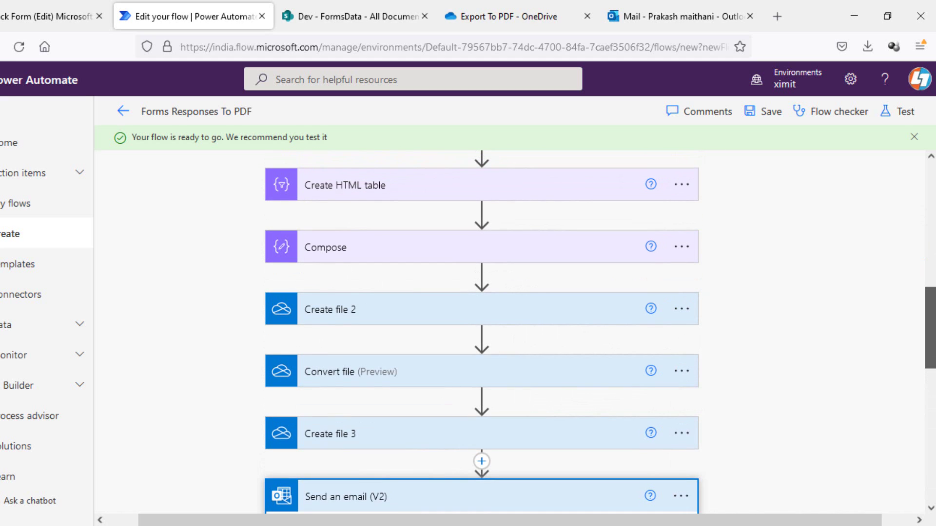
# Step: Insert the Compose Outputs and Create HTML table Output tokens into the body after 'PFA'
pyautogui.click(521, 251)
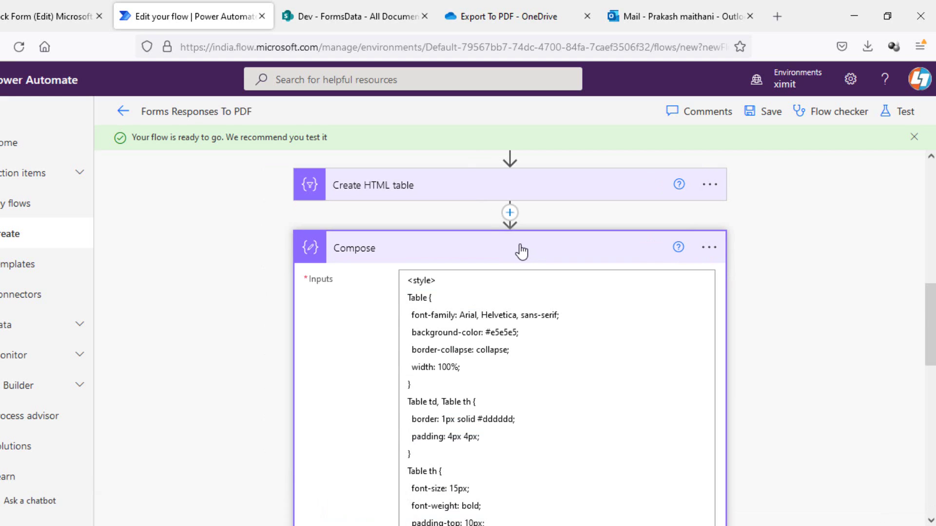
pyautogui.click(521, 251)
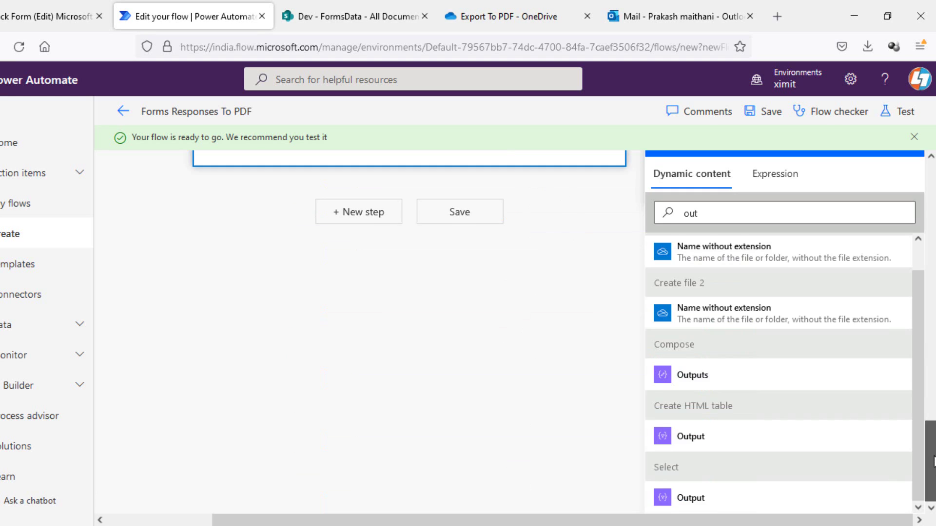
pyautogui.scroll(1, 932, 455)
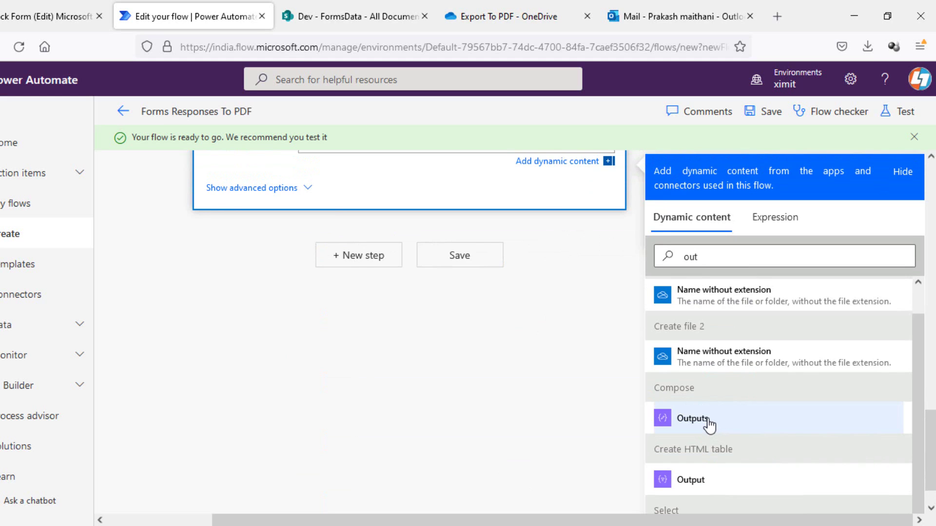
pyautogui.click(692, 418)
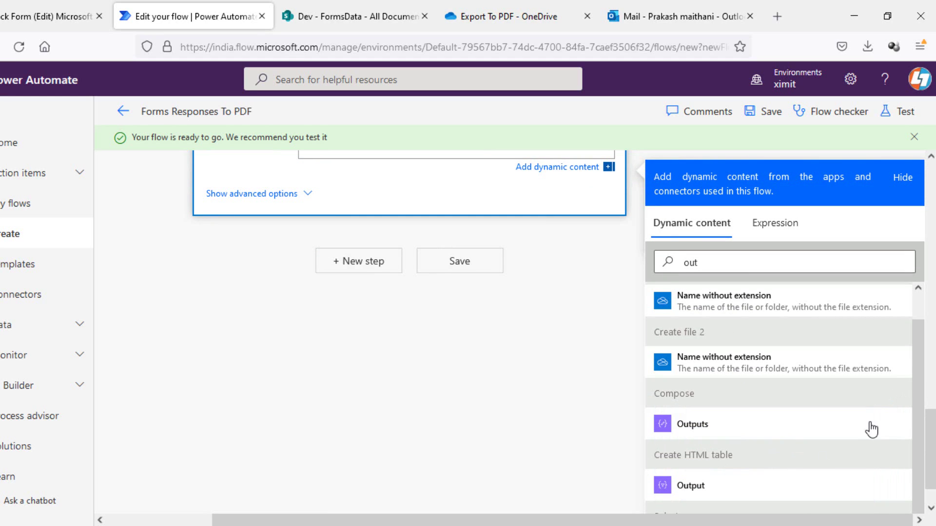
pyautogui.click(712, 492)
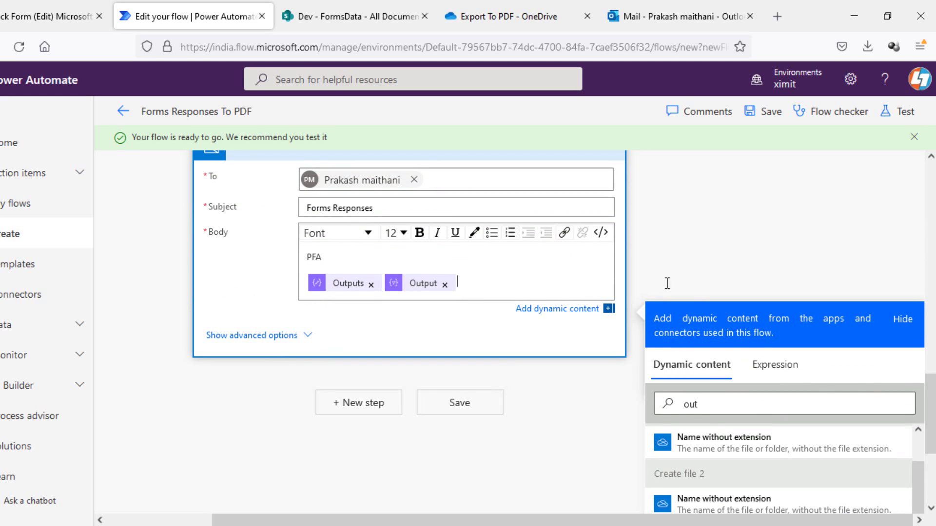
pyautogui.moveTo(932, 400); pyautogui.dragTo(932, 295)
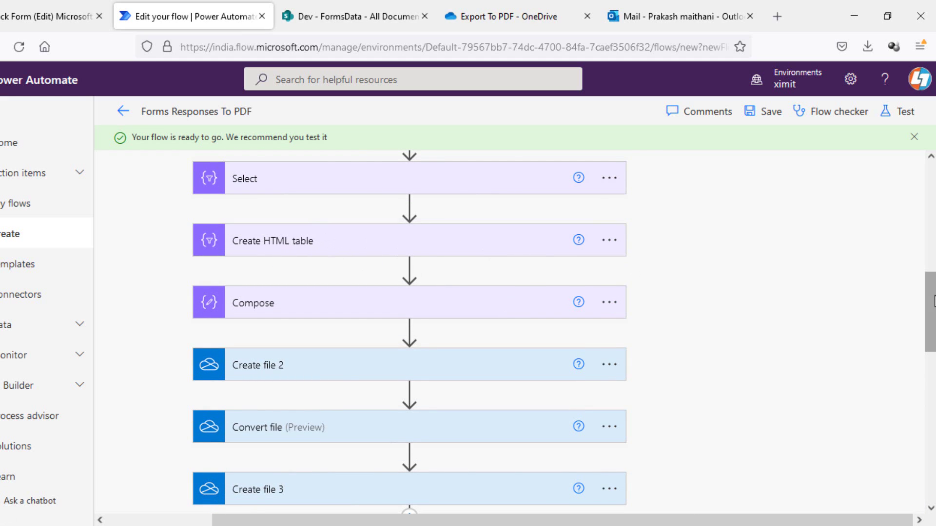
pyautogui.moveTo(931, 312); pyautogui.dragTo(931, 412)
# Step: Fill the first attachment's Name and Content from the file's Name and body outputs, then save
pyautogui.click(308, 306)
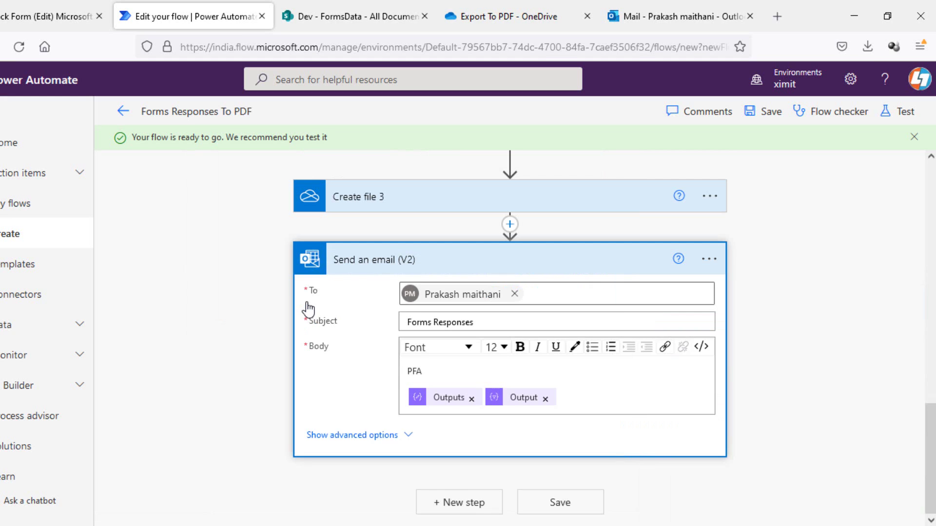
pyautogui.scroll(-6, 932, 368)
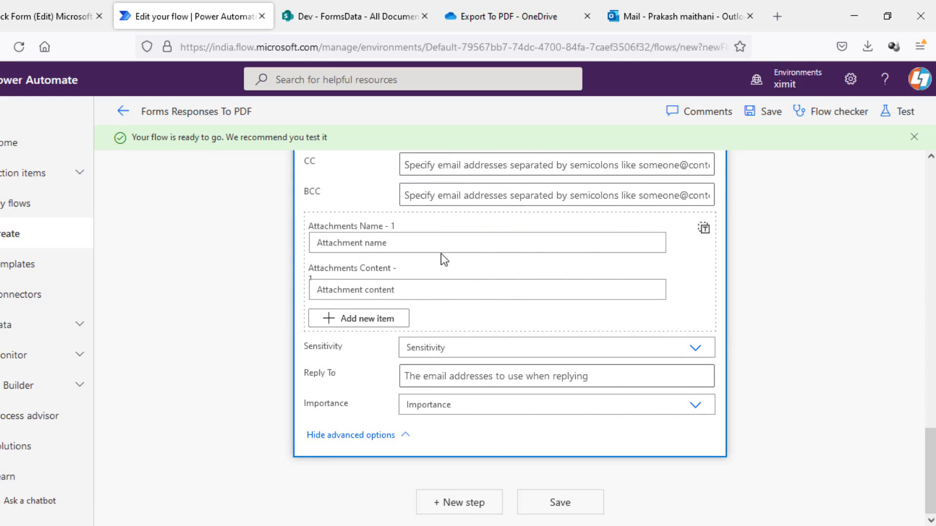
pyautogui.click(383, 244)
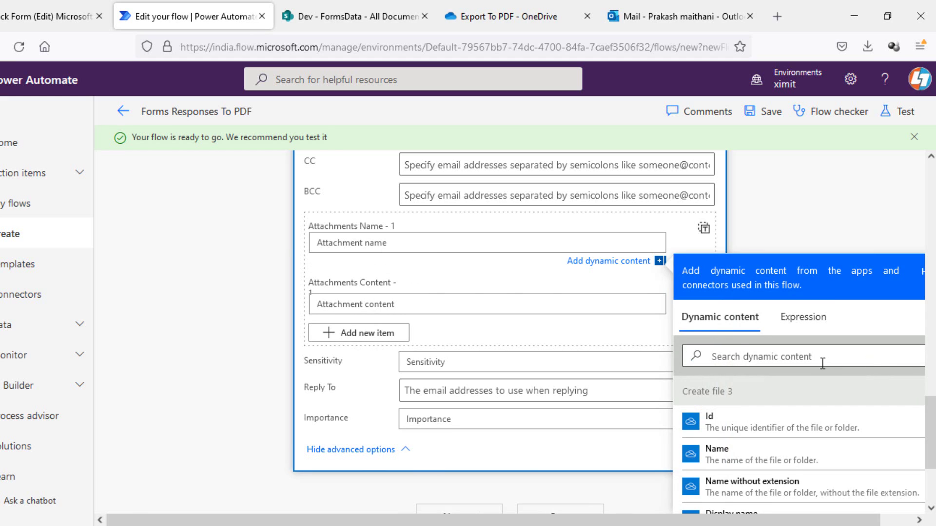
pyautogui.scroll(-5, 731, 419)
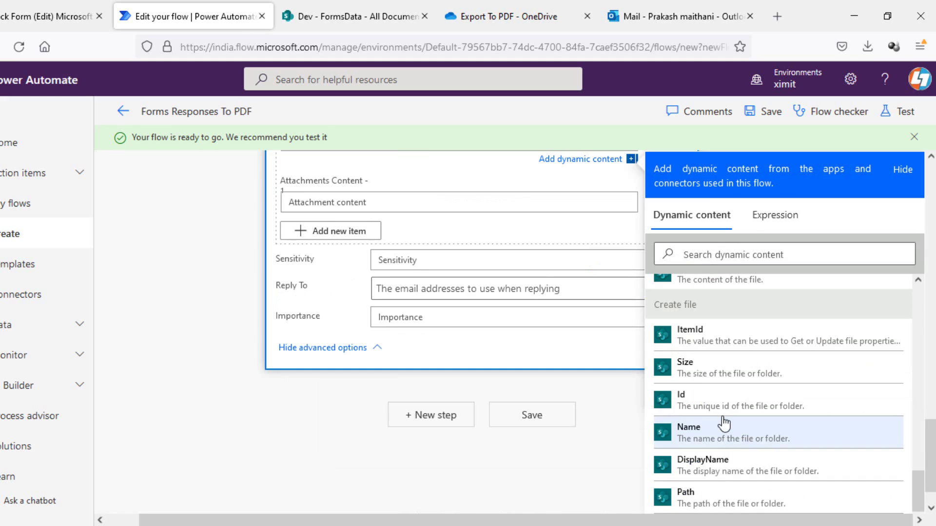
pyautogui.click(697, 429)
pyautogui.scroll(3, 925, 454)
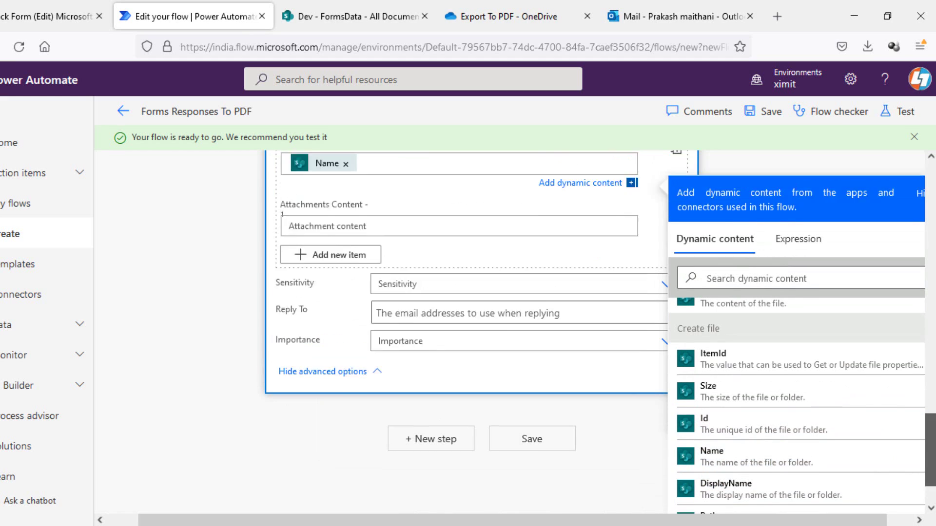
pyautogui.scroll(-2, 469, 347)
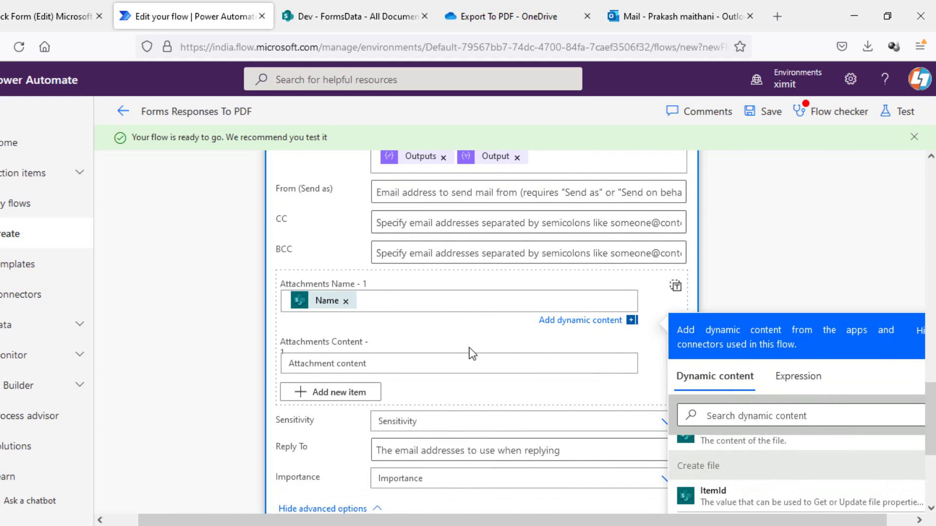
pyautogui.click(460, 361)
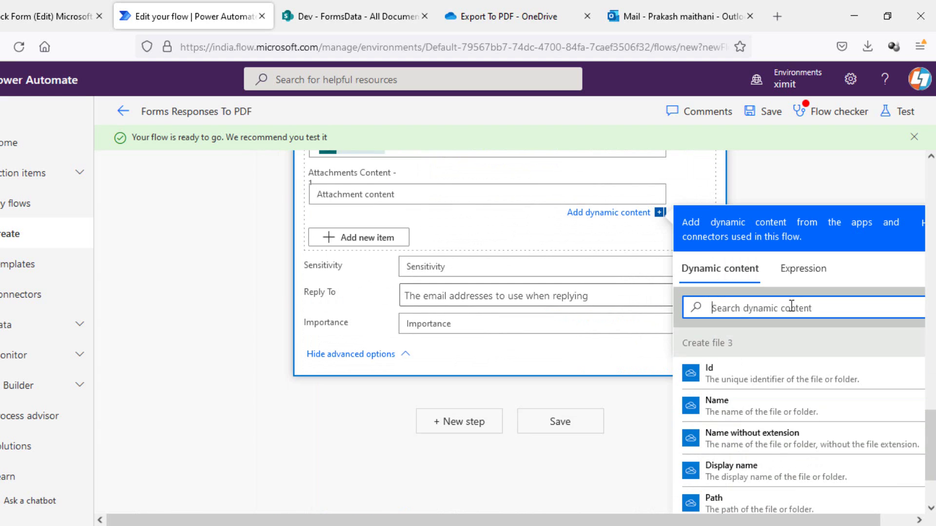
pyautogui.write('body')
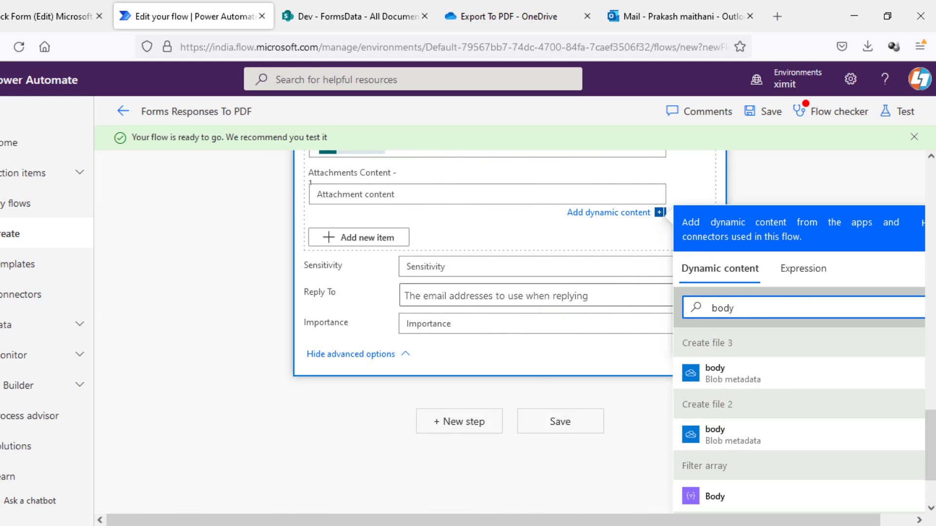
pyautogui.click(714, 373)
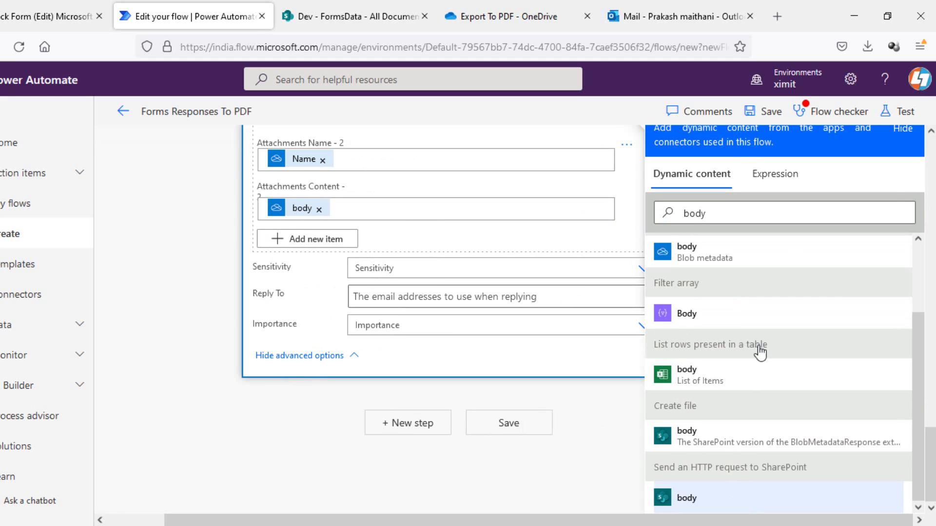
pyautogui.click(771, 112)
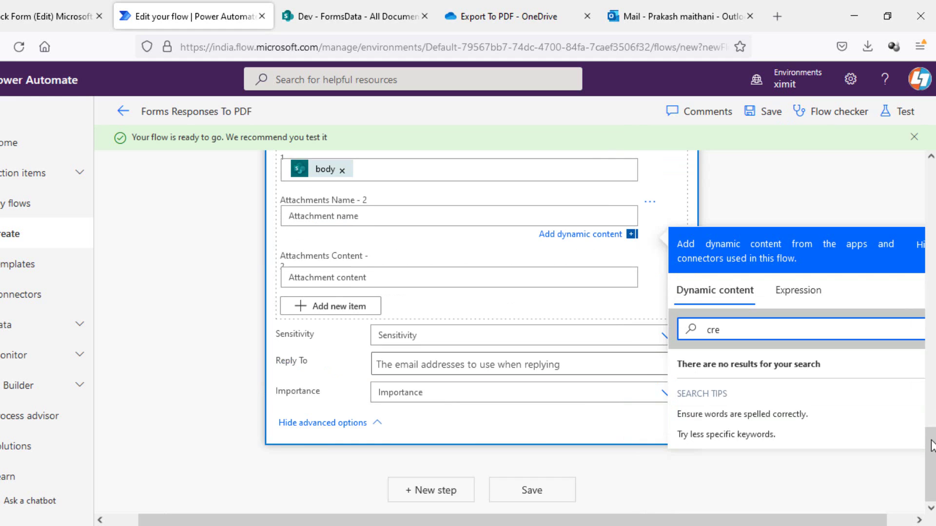
# Step: Set Attachments Name - 2 and Content - 2 to Create file 3's Name and body
pyautogui.scroll(10, 481, 331)
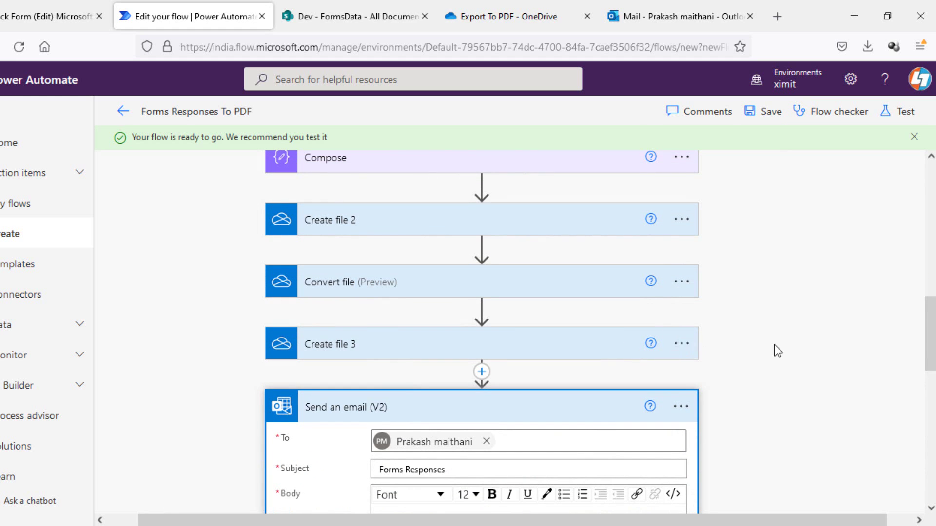
pyautogui.moveTo(931, 356); pyautogui.dragTo(932, 449)
pyautogui.press('BackSpace')
pyautogui.press('BackSpace')
pyautogui.press('BackSpace')
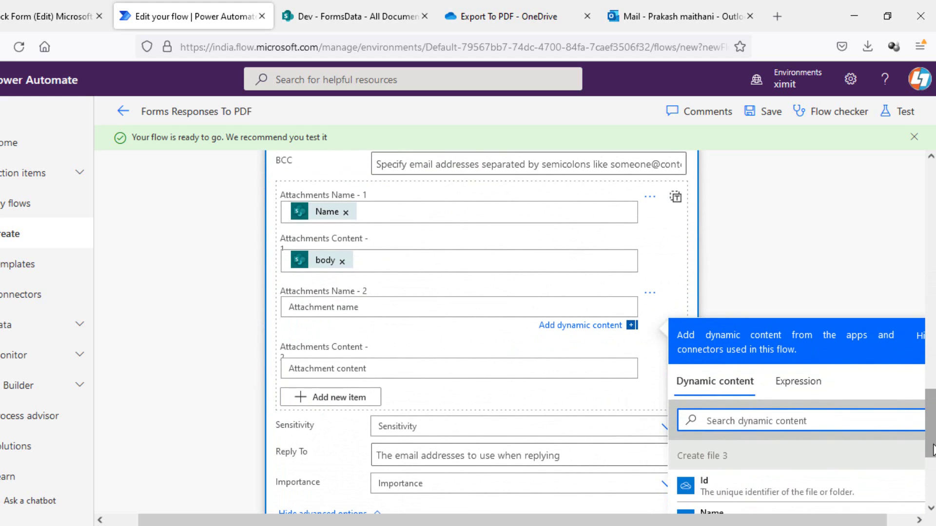
pyautogui.scroll(-2, 934, 428)
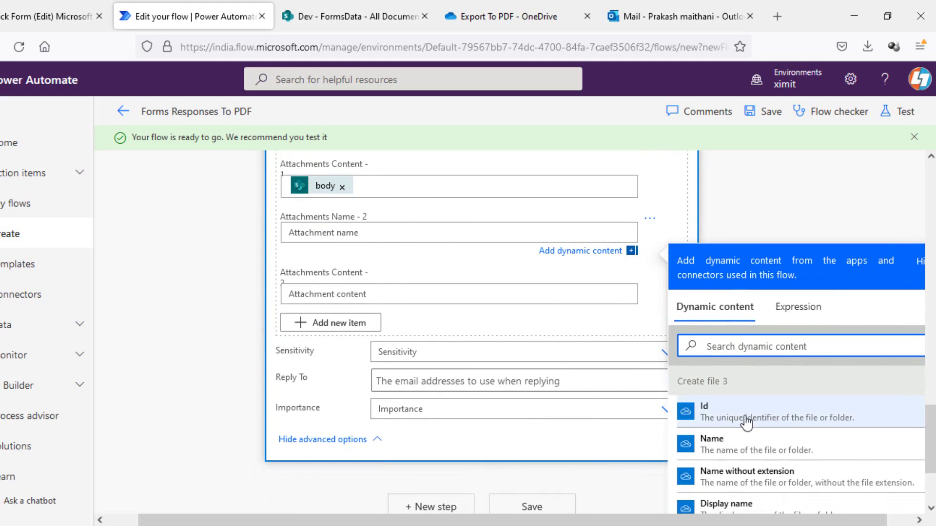
pyautogui.click(722, 440)
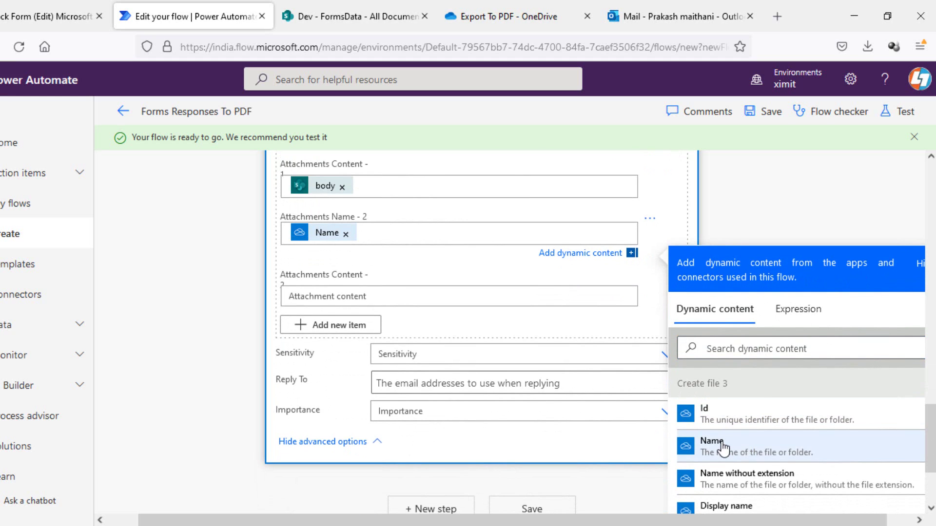
pyautogui.click(397, 297)
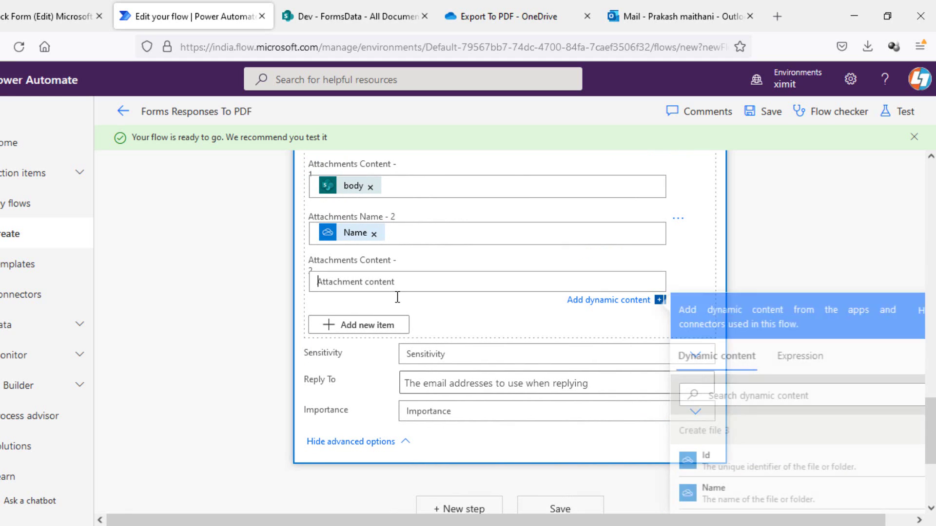
pyautogui.click(760, 393)
pyautogui.write('body')
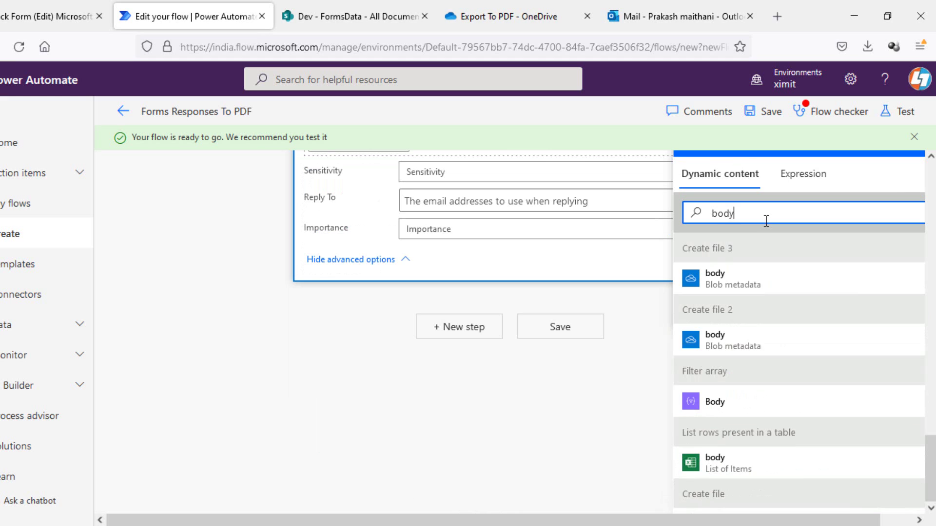
pyautogui.click(736, 285)
pyautogui.click(733, 340)
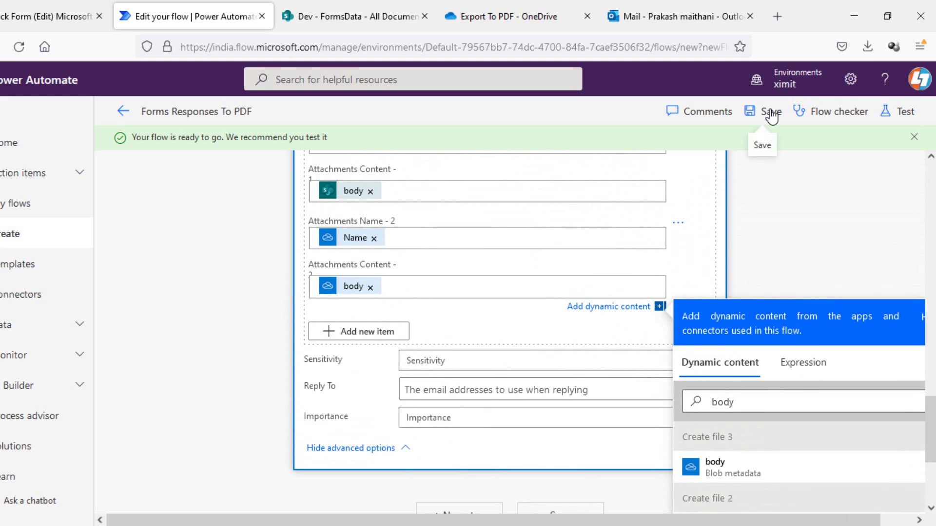
# Step: Save the flow and run a manual test, which fails at the Convert file step
pyautogui.click(769, 113)
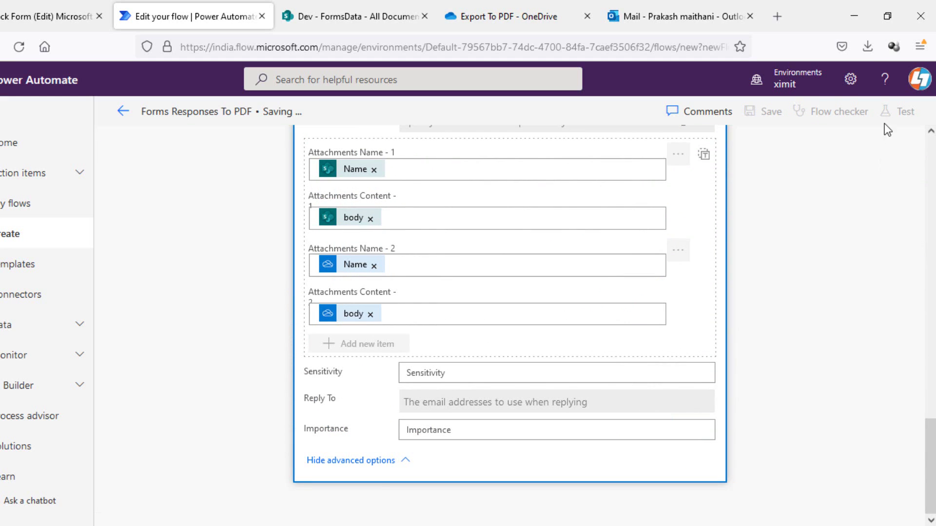
pyautogui.click(905, 114)
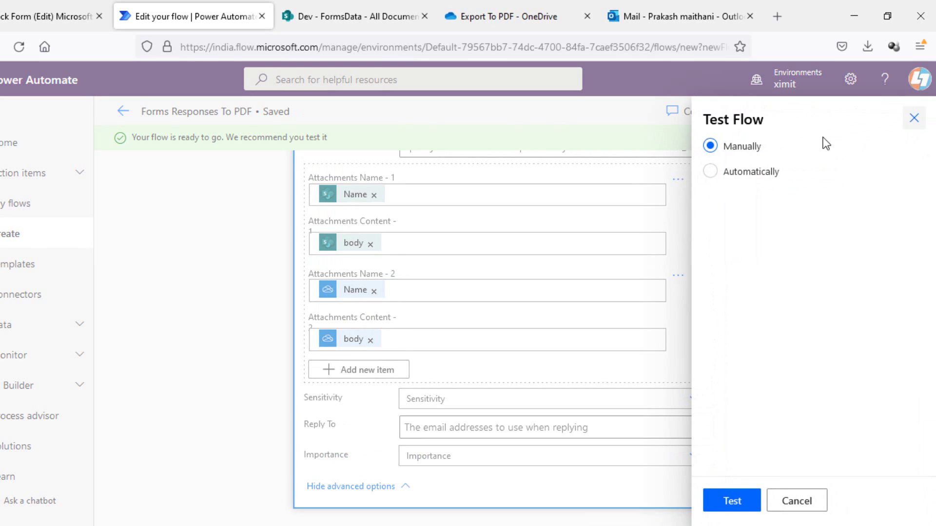
pyautogui.click(733, 500)
pyautogui.click(745, 507)
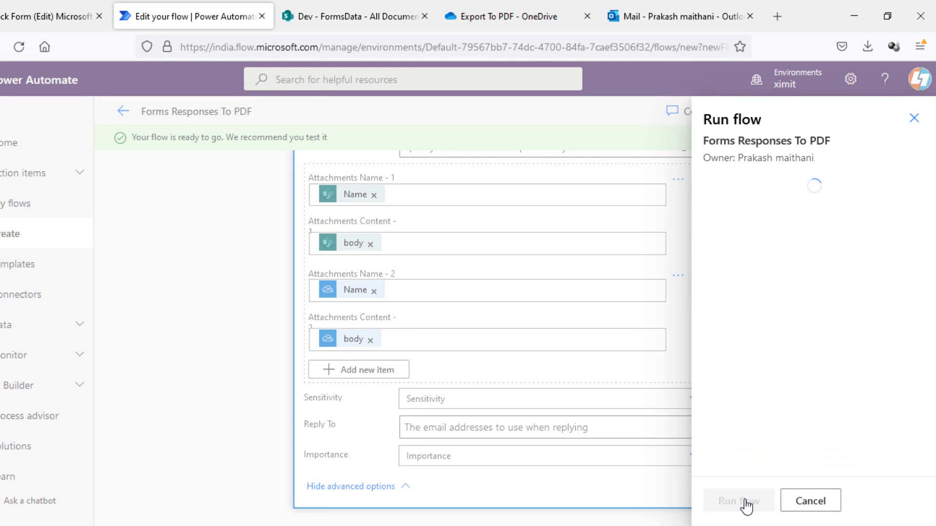
pyautogui.click(737, 505)
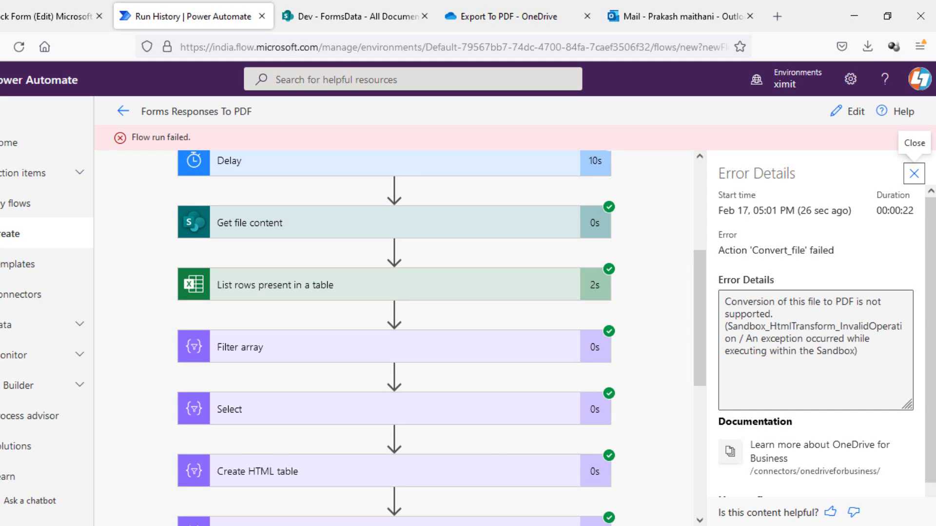
pyautogui.moveTo(702, 261); pyautogui.dragTo(715, 385)
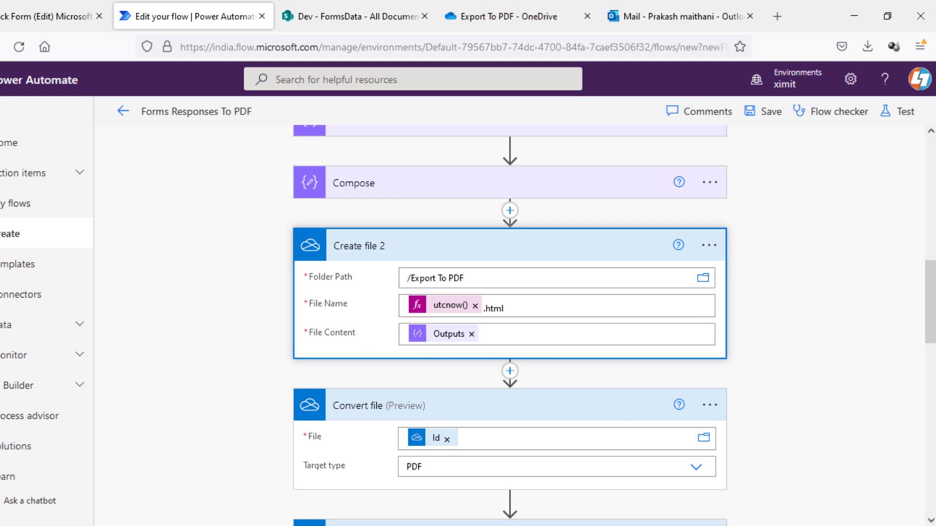
# Step: Add Create HTML table's Output to Create file 2's File Content and save the flow
pyautogui.moveTo(930, 331); pyautogui.dragTo(930, 314)
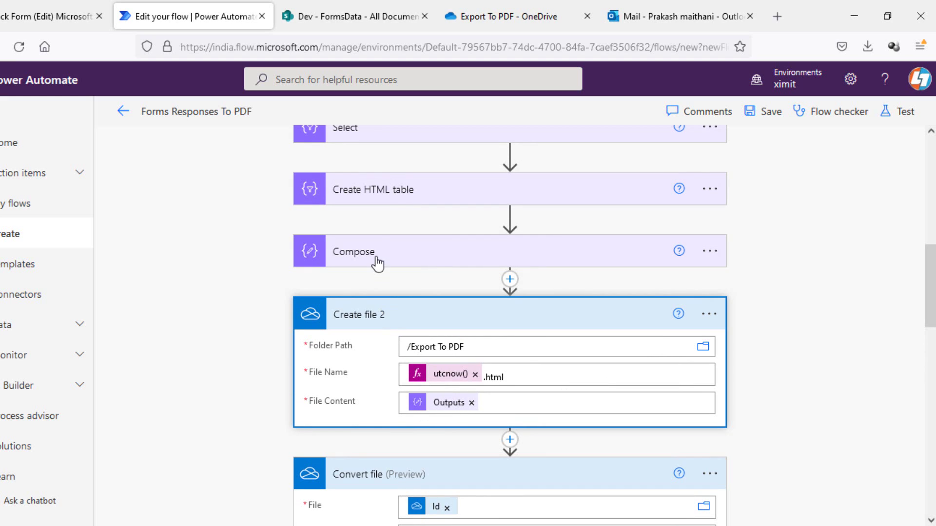
pyautogui.click(496, 408)
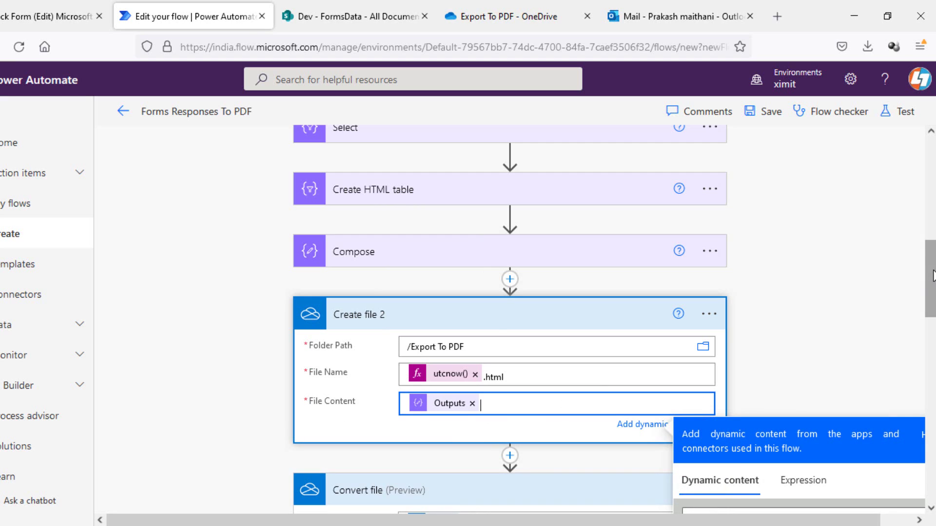
pyautogui.scroll(-1, 933, 287)
pyautogui.scroll(-3, 933, 287)
pyautogui.scroll(-1, 933, 308)
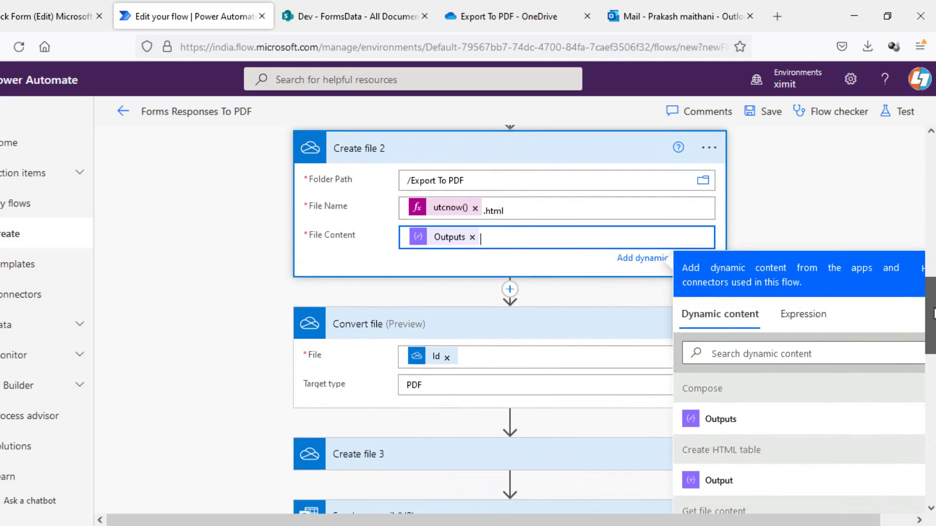
pyautogui.click(716, 475)
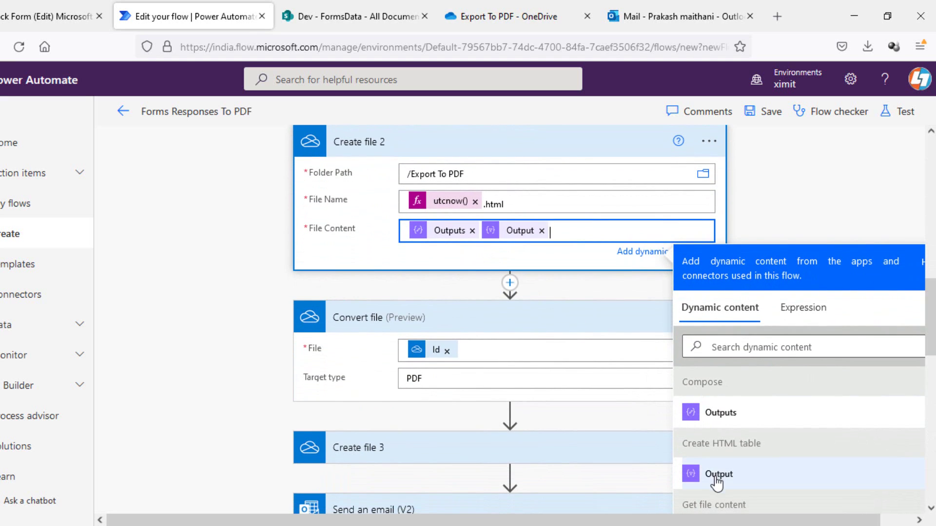
pyautogui.click(771, 112)
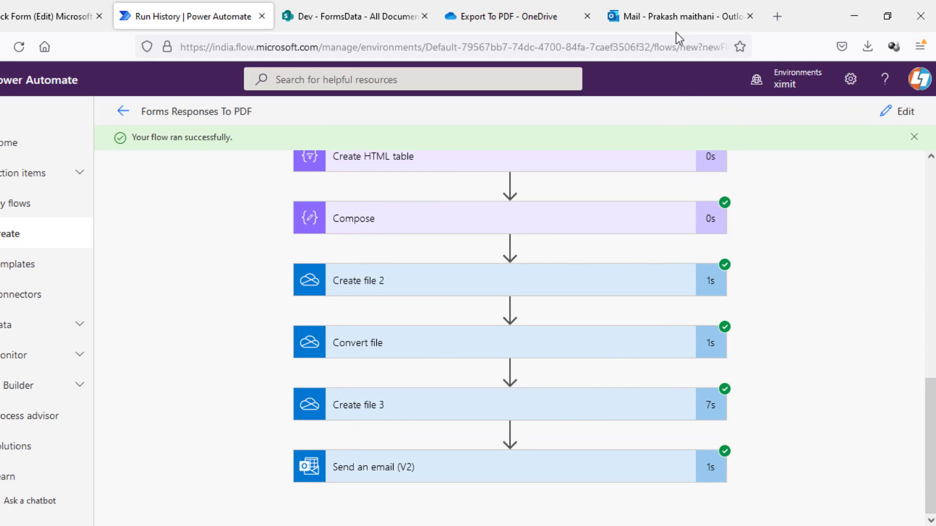
# Step: In Outlook, open the Forms Responses email and preview its Excel, then PDF, attachments
pyautogui.click(654, 16)
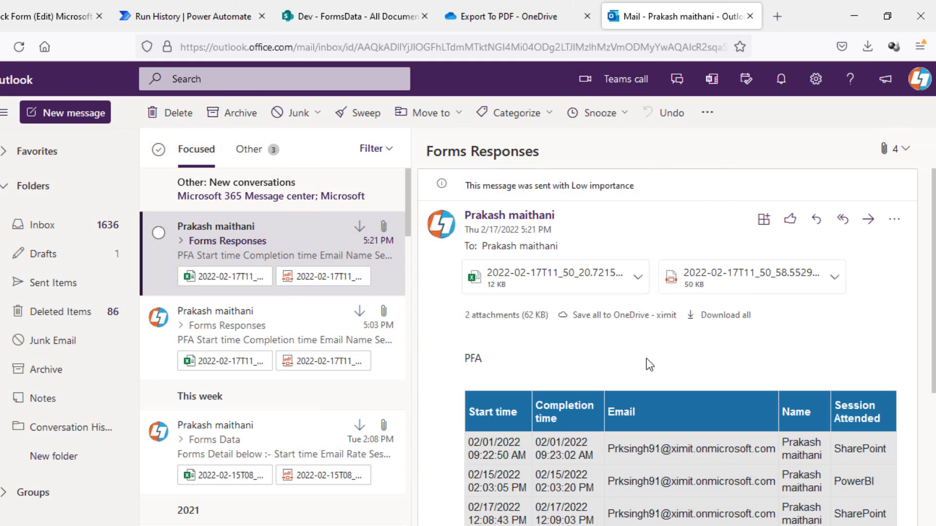
pyautogui.scroll(-2, 673, 349)
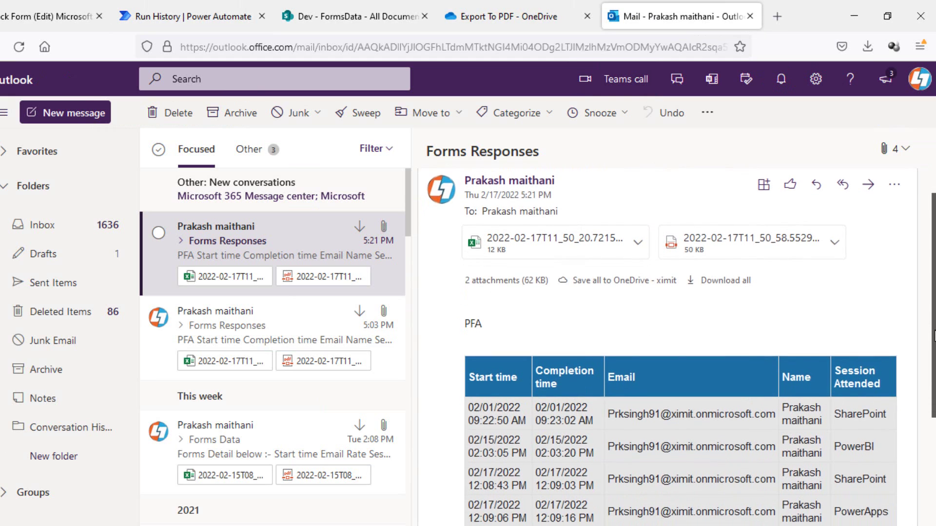
pyautogui.scroll(-4, 667, 351)
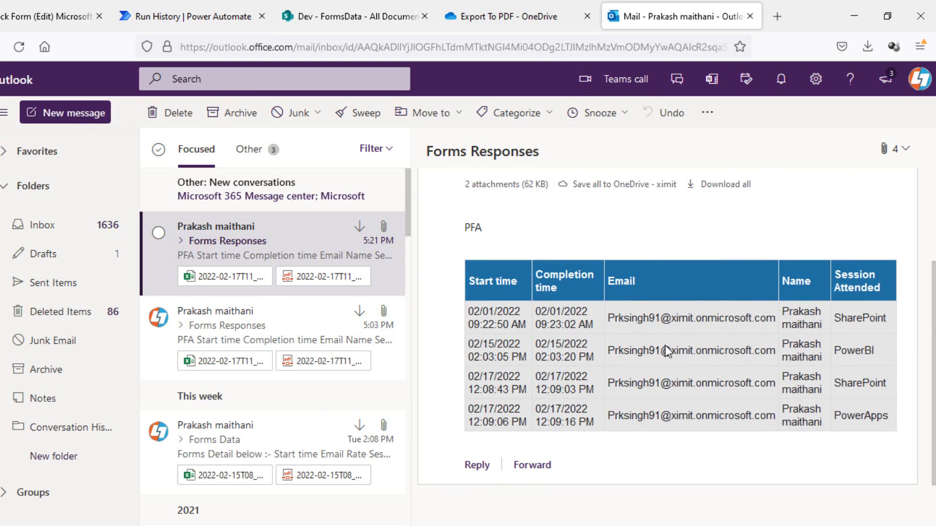
pyautogui.scroll(4, 687, 298)
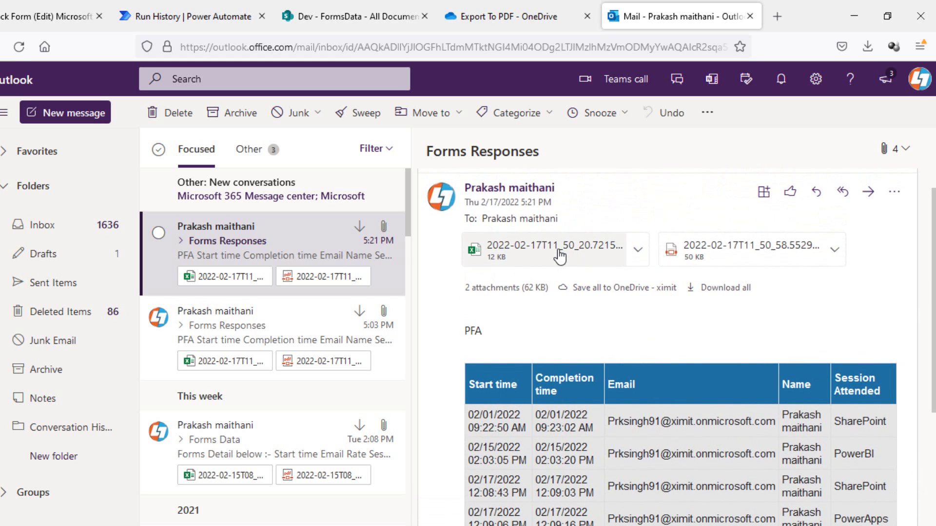
pyautogui.click(559, 255)
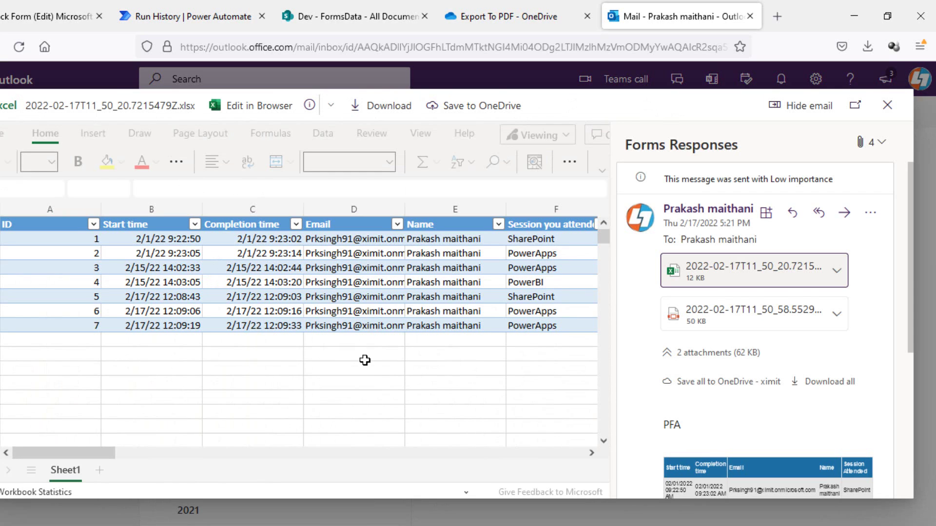
pyautogui.moveTo(75, 454)
pyautogui.mouseDown()
pyautogui.moveTo(191, 455)
pyautogui.moveTo(73, 441)
pyautogui.mouseUp()
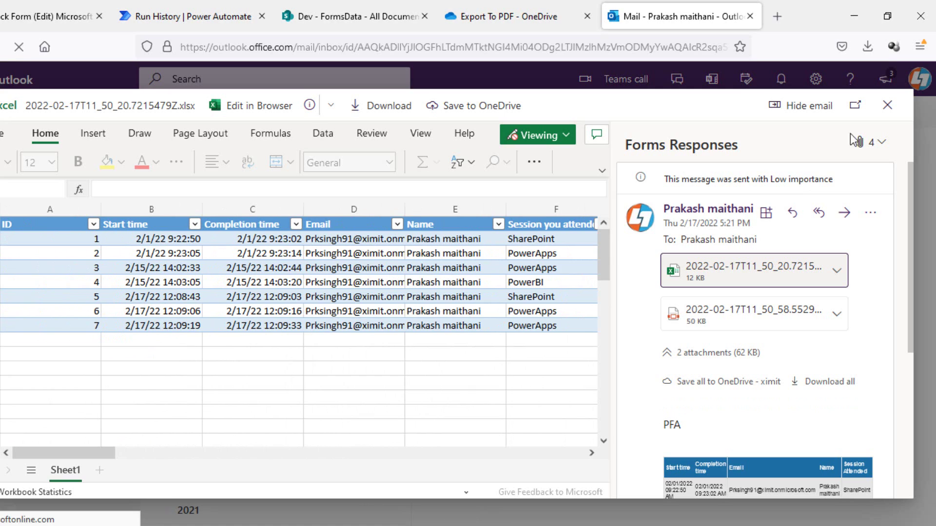
pyautogui.click(887, 105)
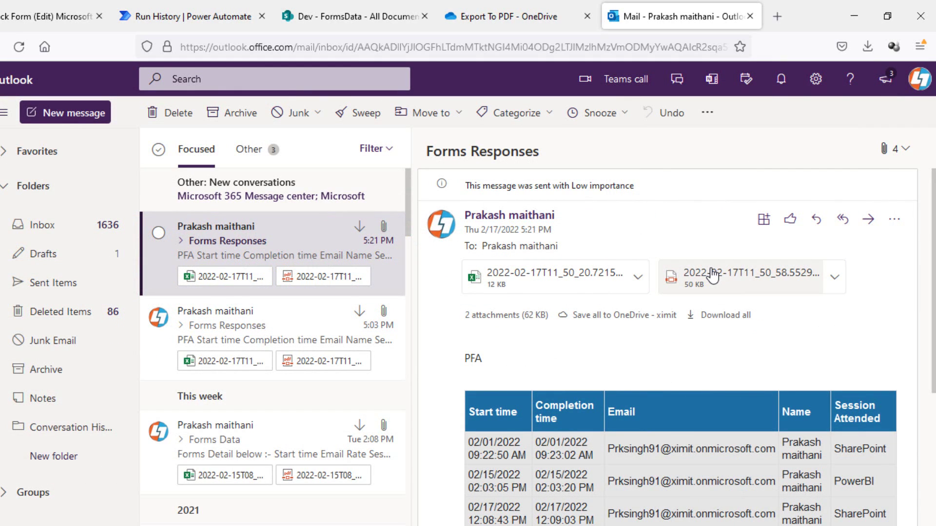
pyautogui.click(713, 276)
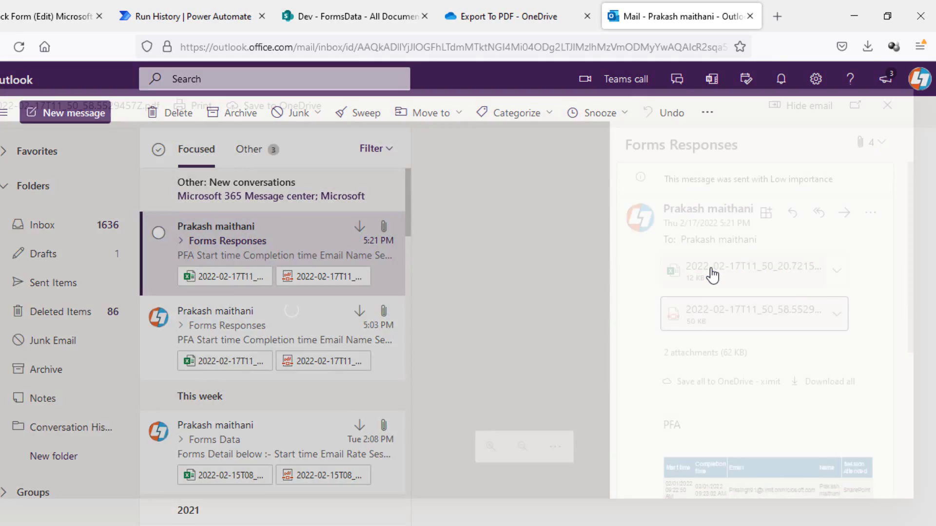